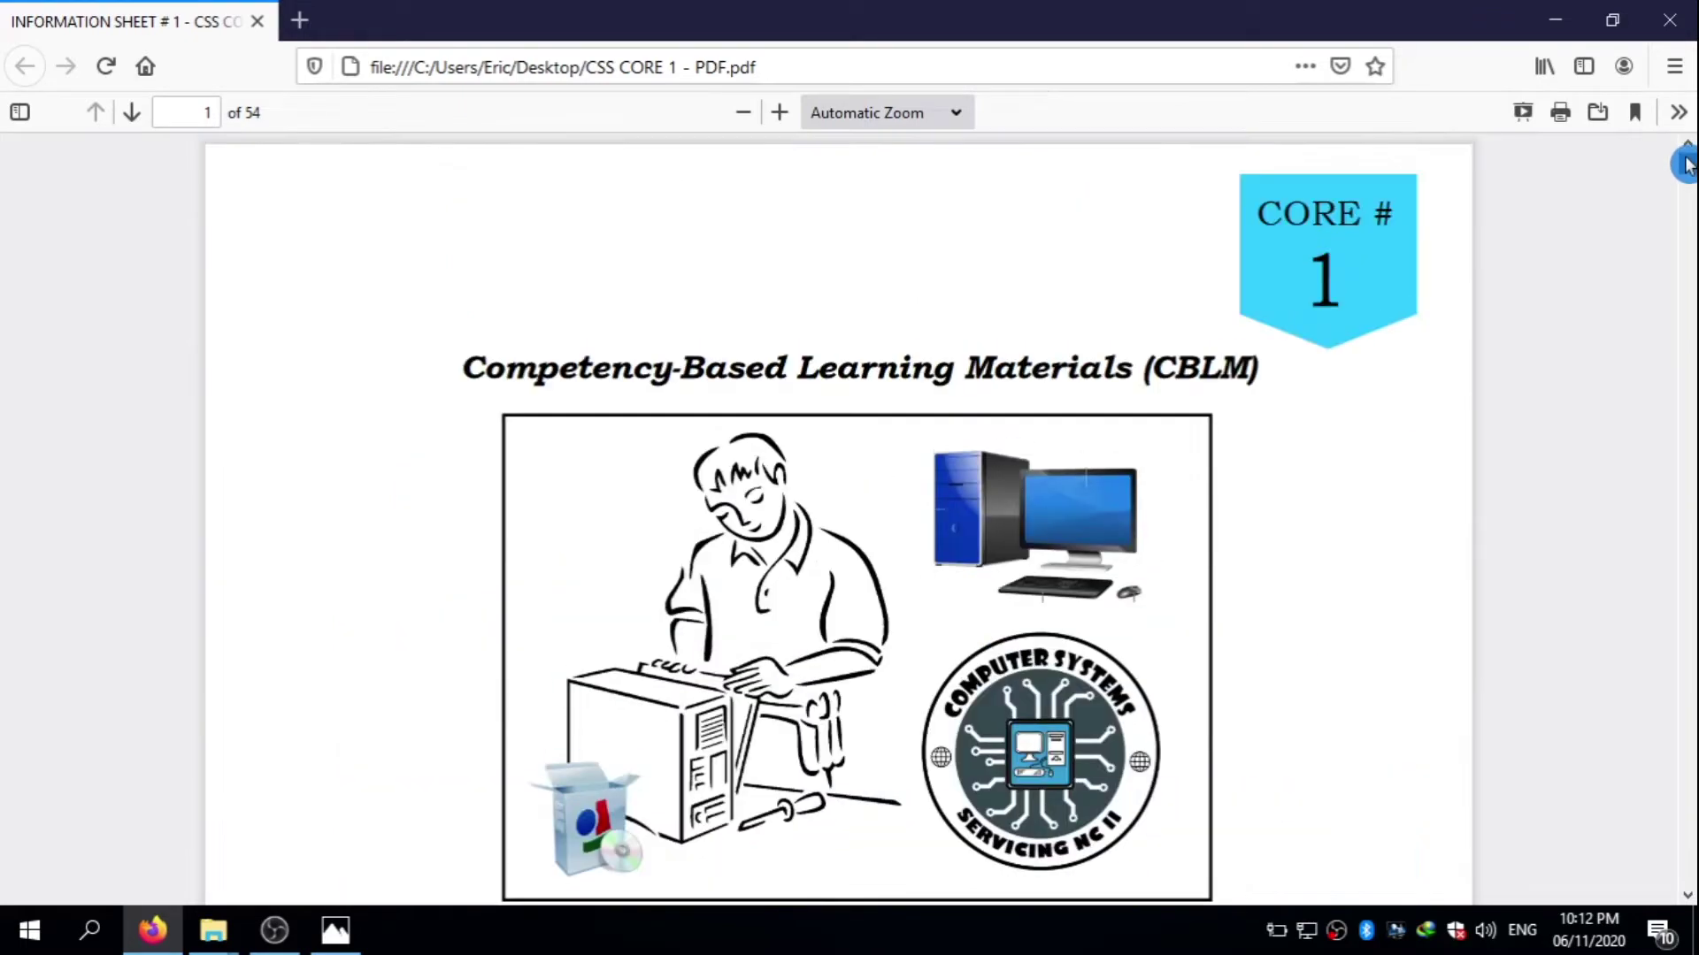
# - Select part of the CSS CORE 1 title and scroll down to the Installing & Configuring Computer Systems page
pyautogui.moveTo(1133, 367); pyautogui.dragTo(680, 367)
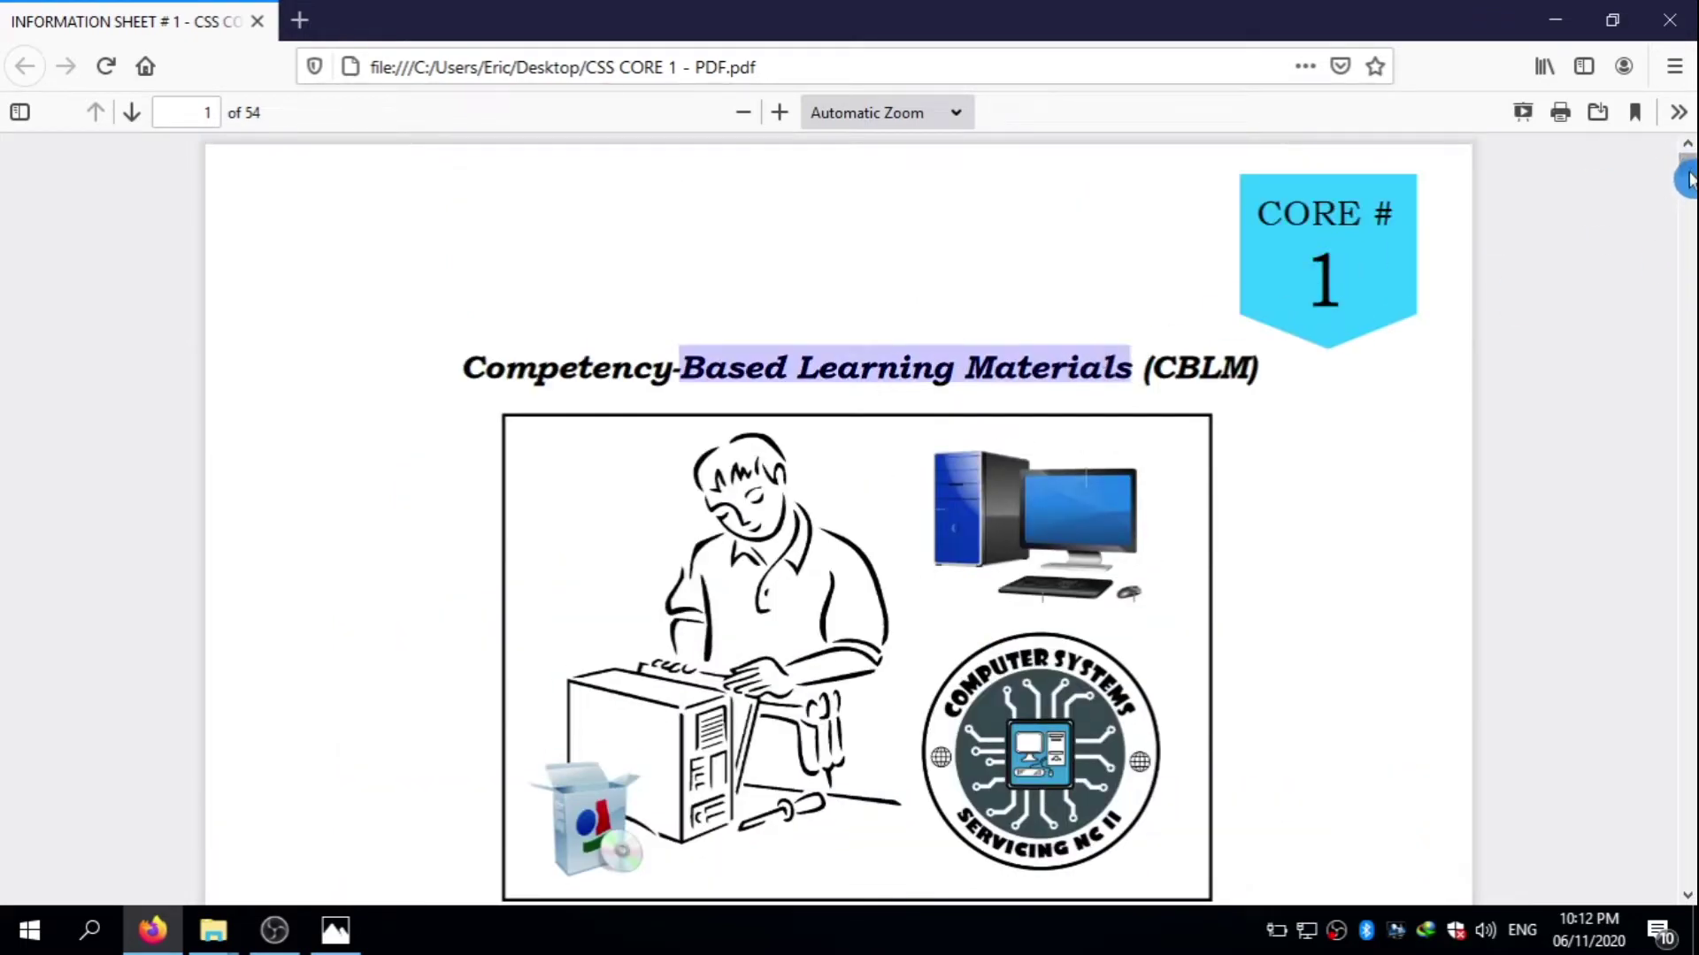
pyautogui.moveTo(1687, 173); pyautogui.dragTo(1687, 189)
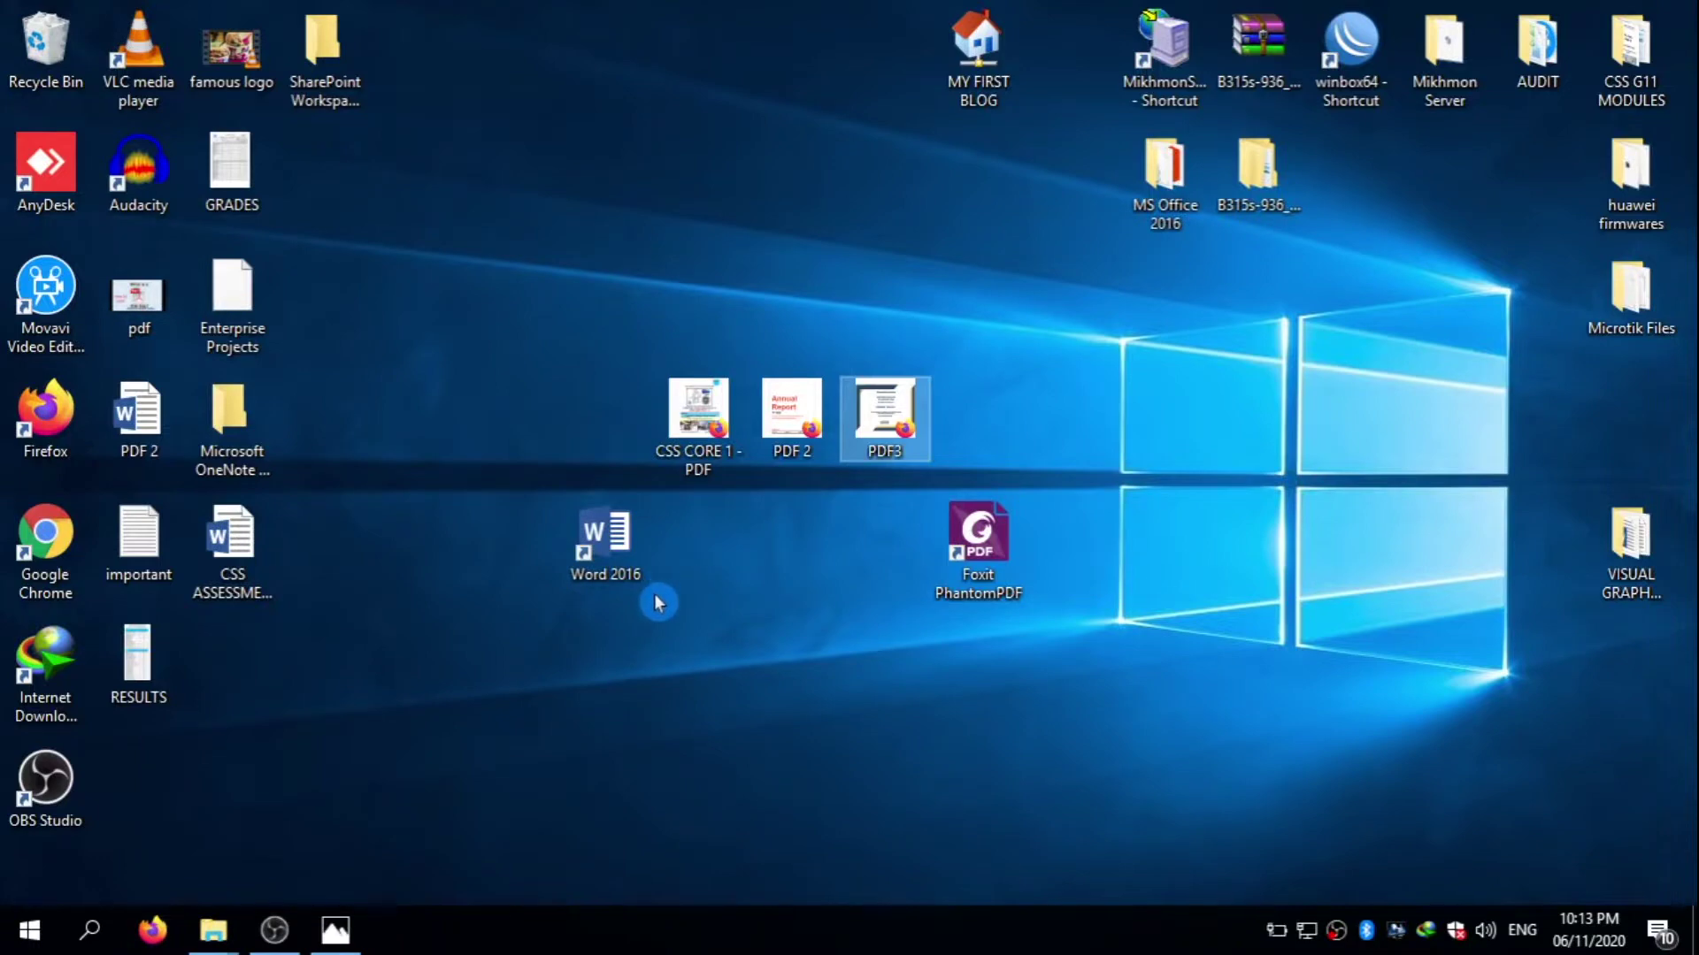
# - Line up the Word 2016 and Foxit PhantomPDF shortcuts under the PDFs, spaced further apart
pyautogui.moveTo(633, 569); pyautogui.dragTo(741, 574)
pyautogui.moveTo(984, 575); pyautogui.dragTo(881, 566)
pyautogui.click(1037, 573)
pyautogui.click(720, 560)
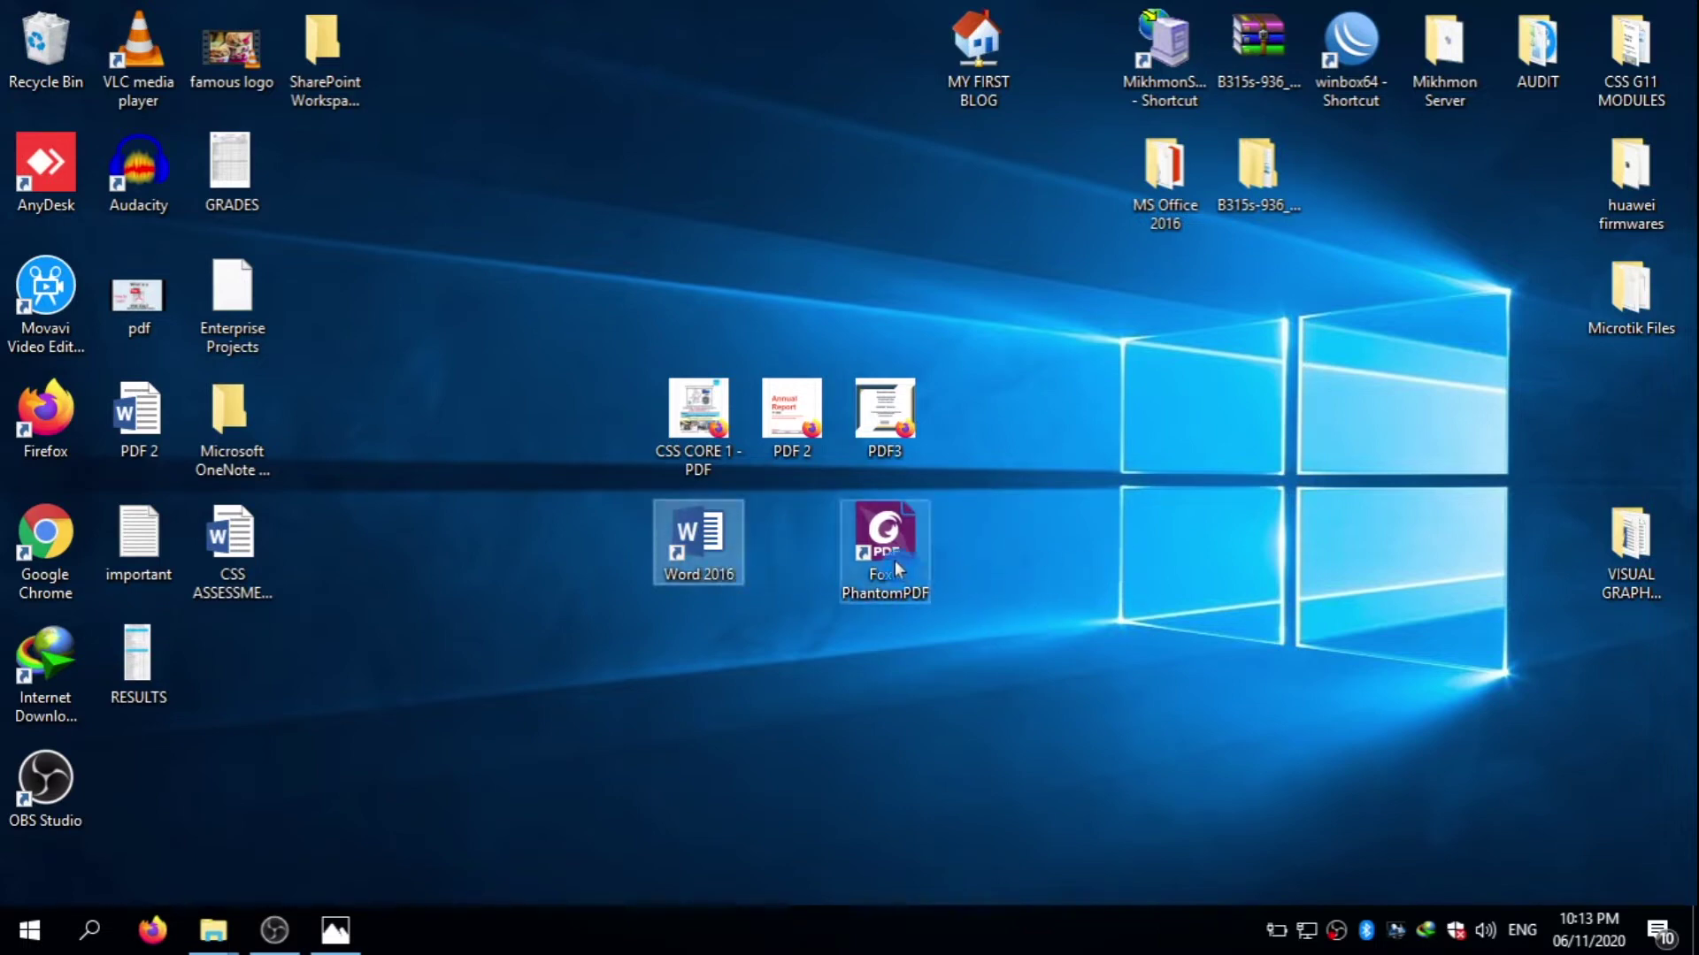
pyautogui.moveTo(904, 556); pyautogui.dragTo(1097, 562)
pyautogui.moveTo(708, 568); pyautogui.dragTo(619, 567)
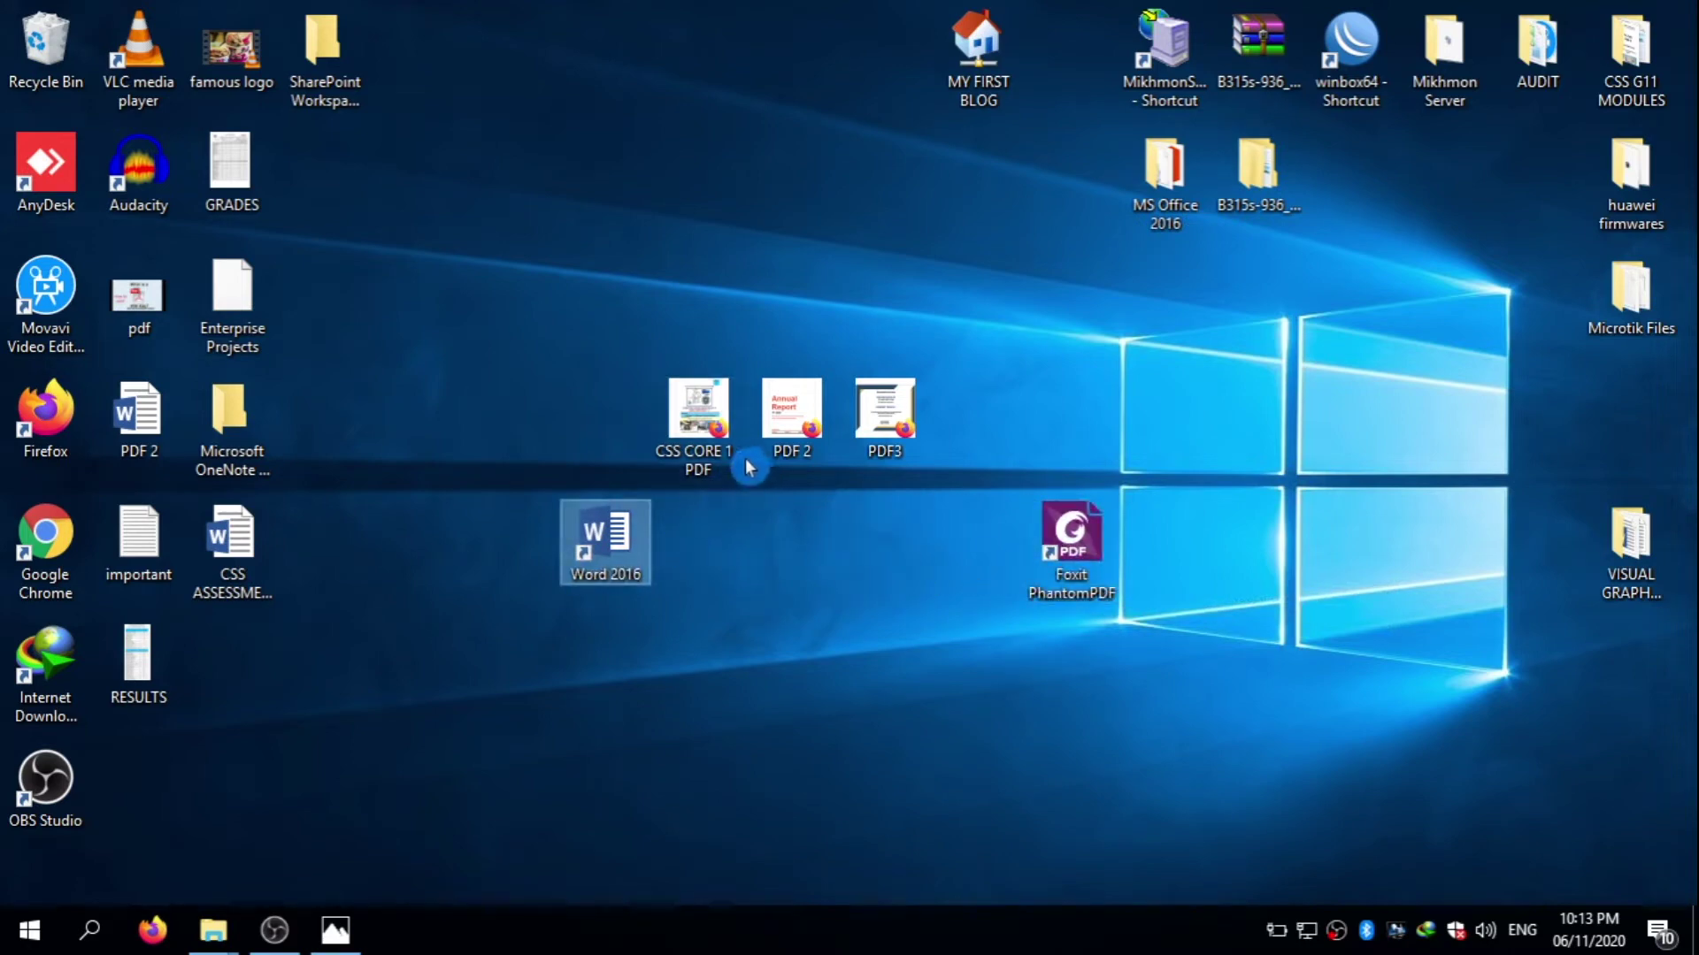
# - Refresh the desktop and check the Open with options for CSS CORE 1 - PDF without choosing any
pyautogui.rightClick(635, 244)
pyautogui.click(695, 315)
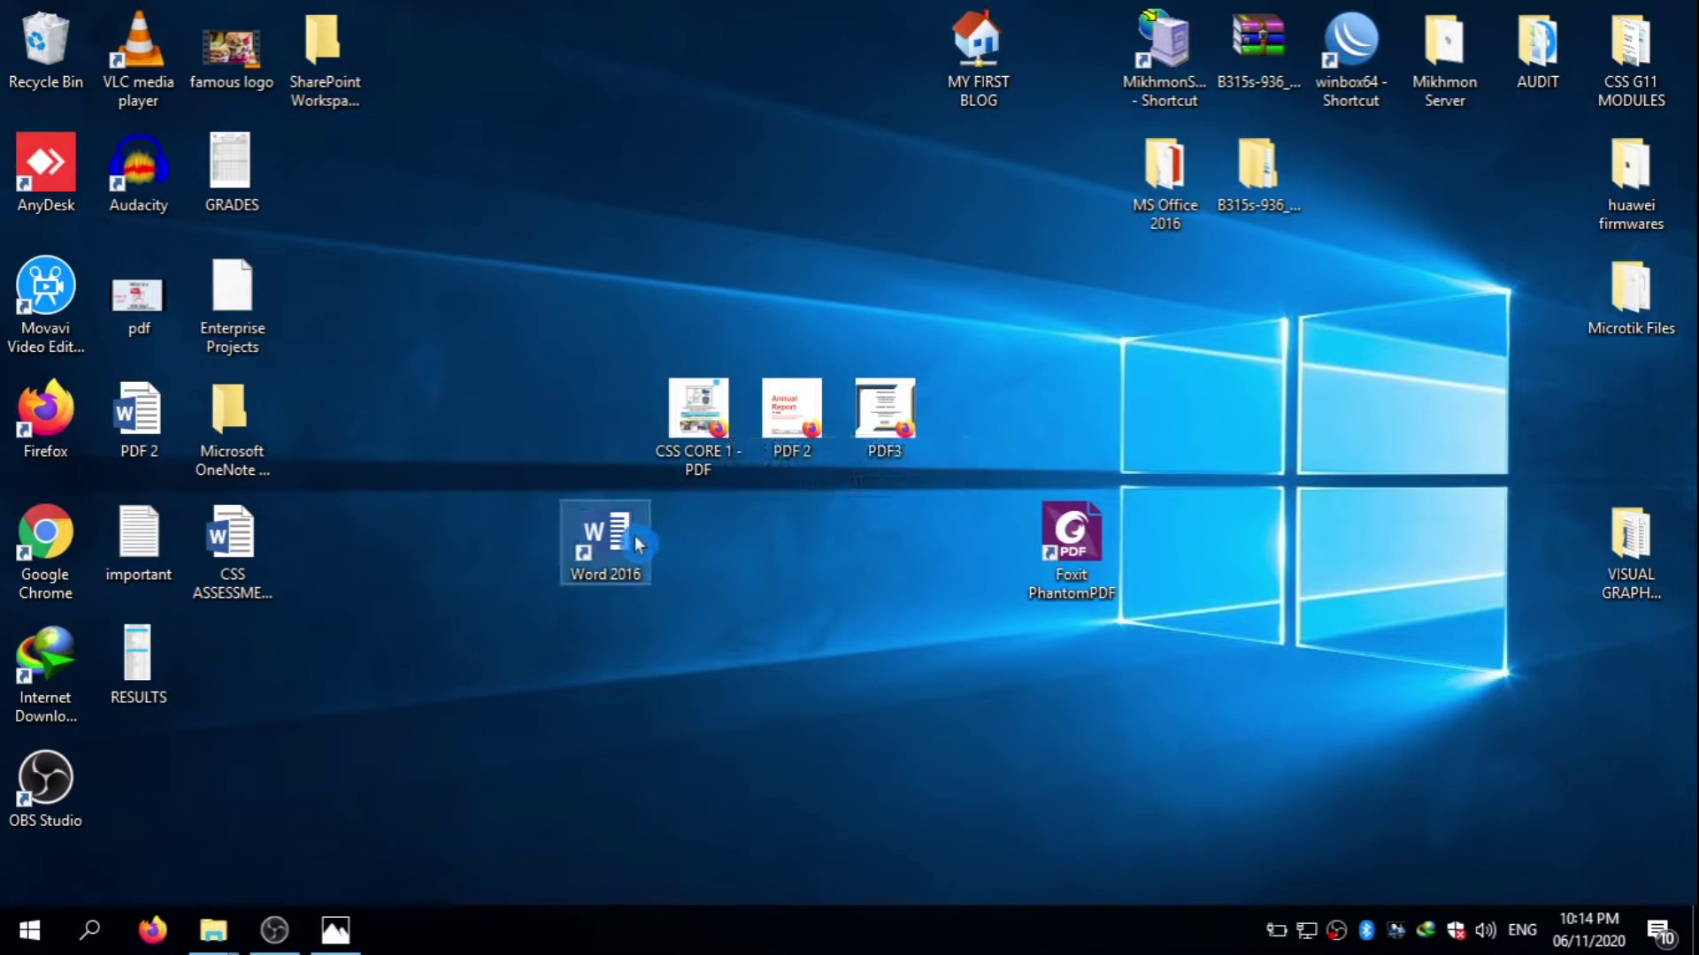
pyautogui.rightClick(697, 430)
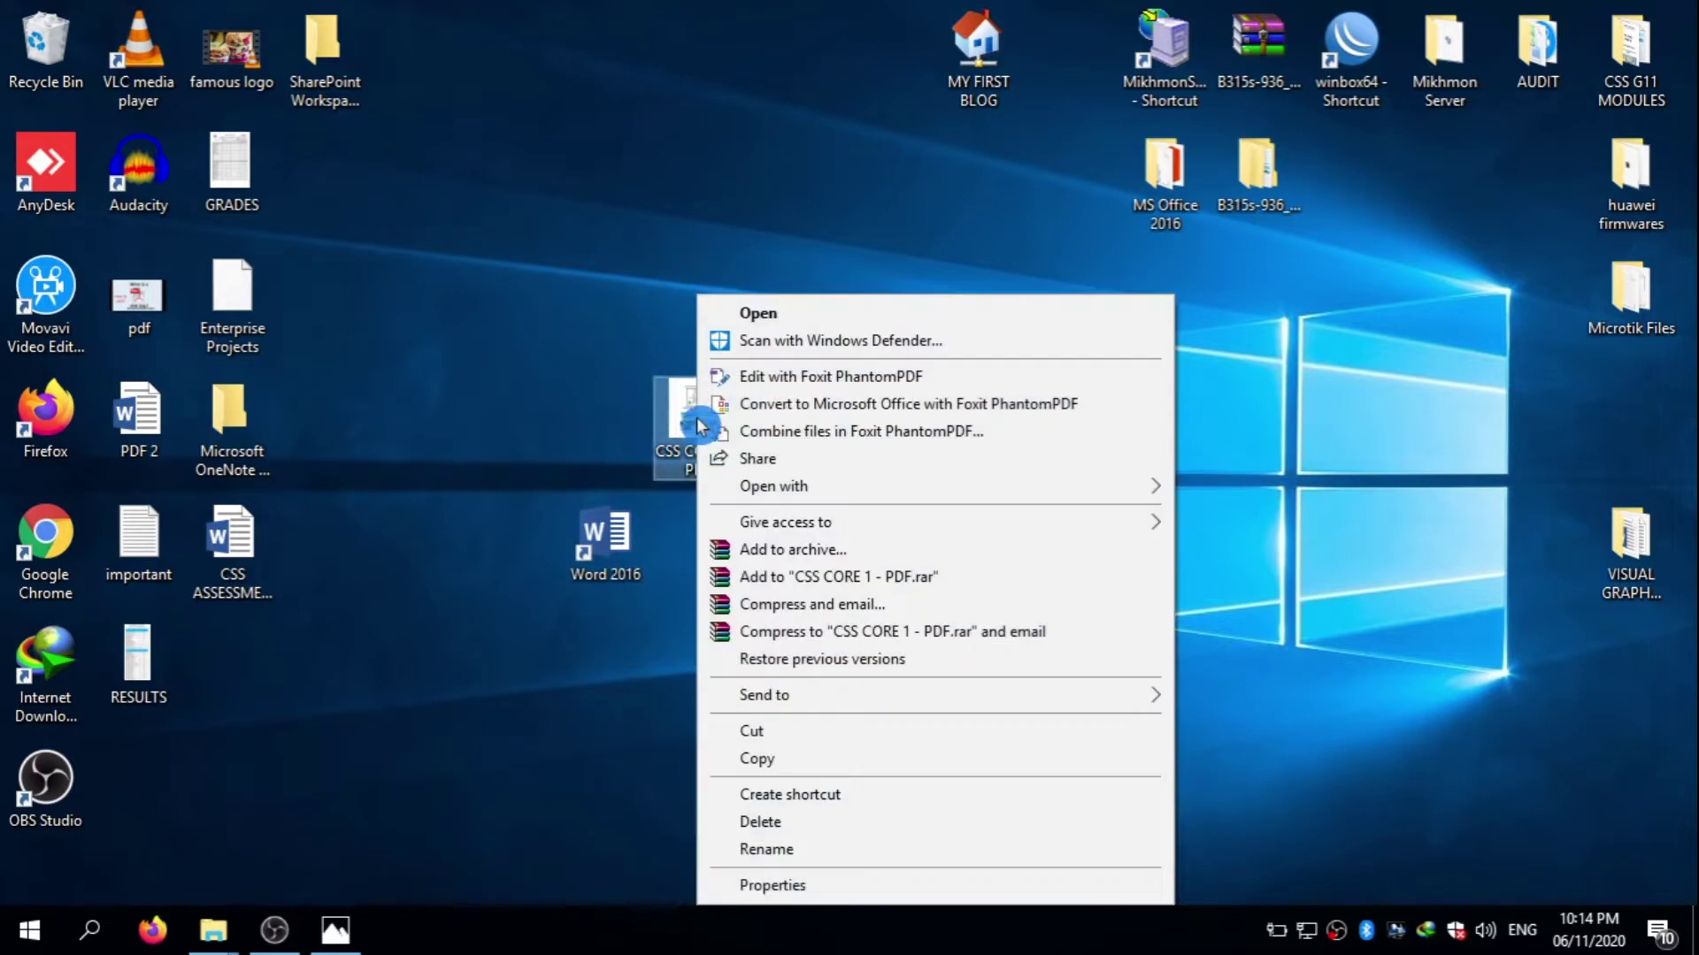
pyautogui.click(811, 232)
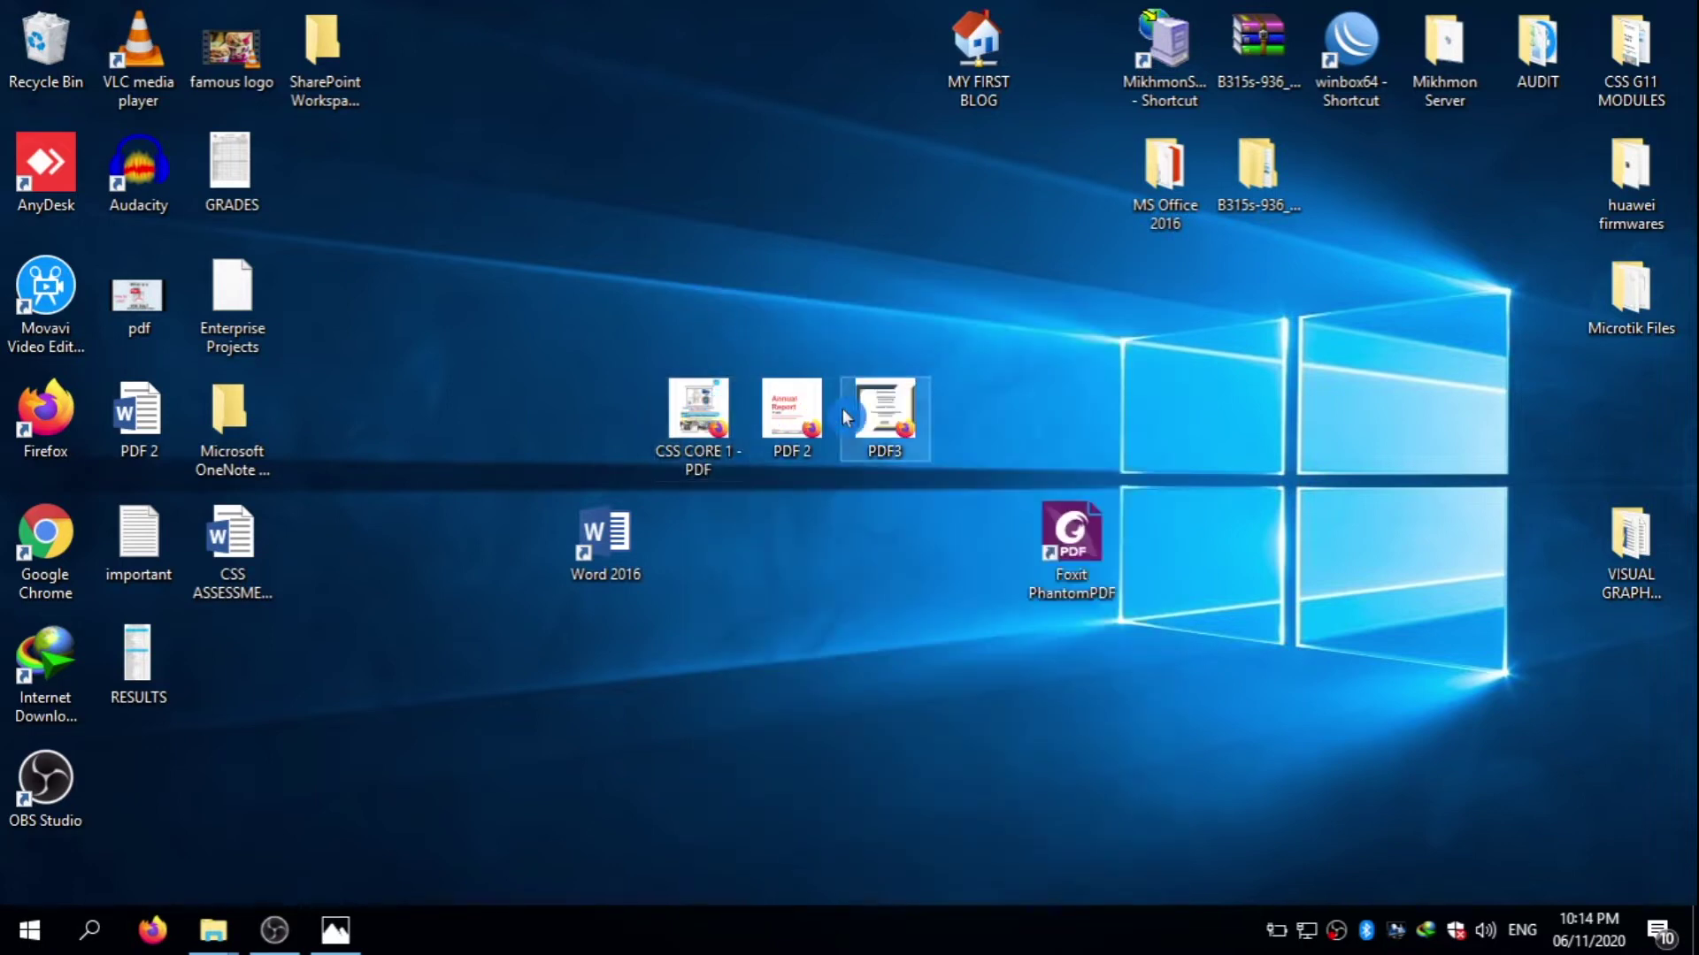
pyautogui.rightClick(731, 422)
pyautogui.moveTo(1019, 497)
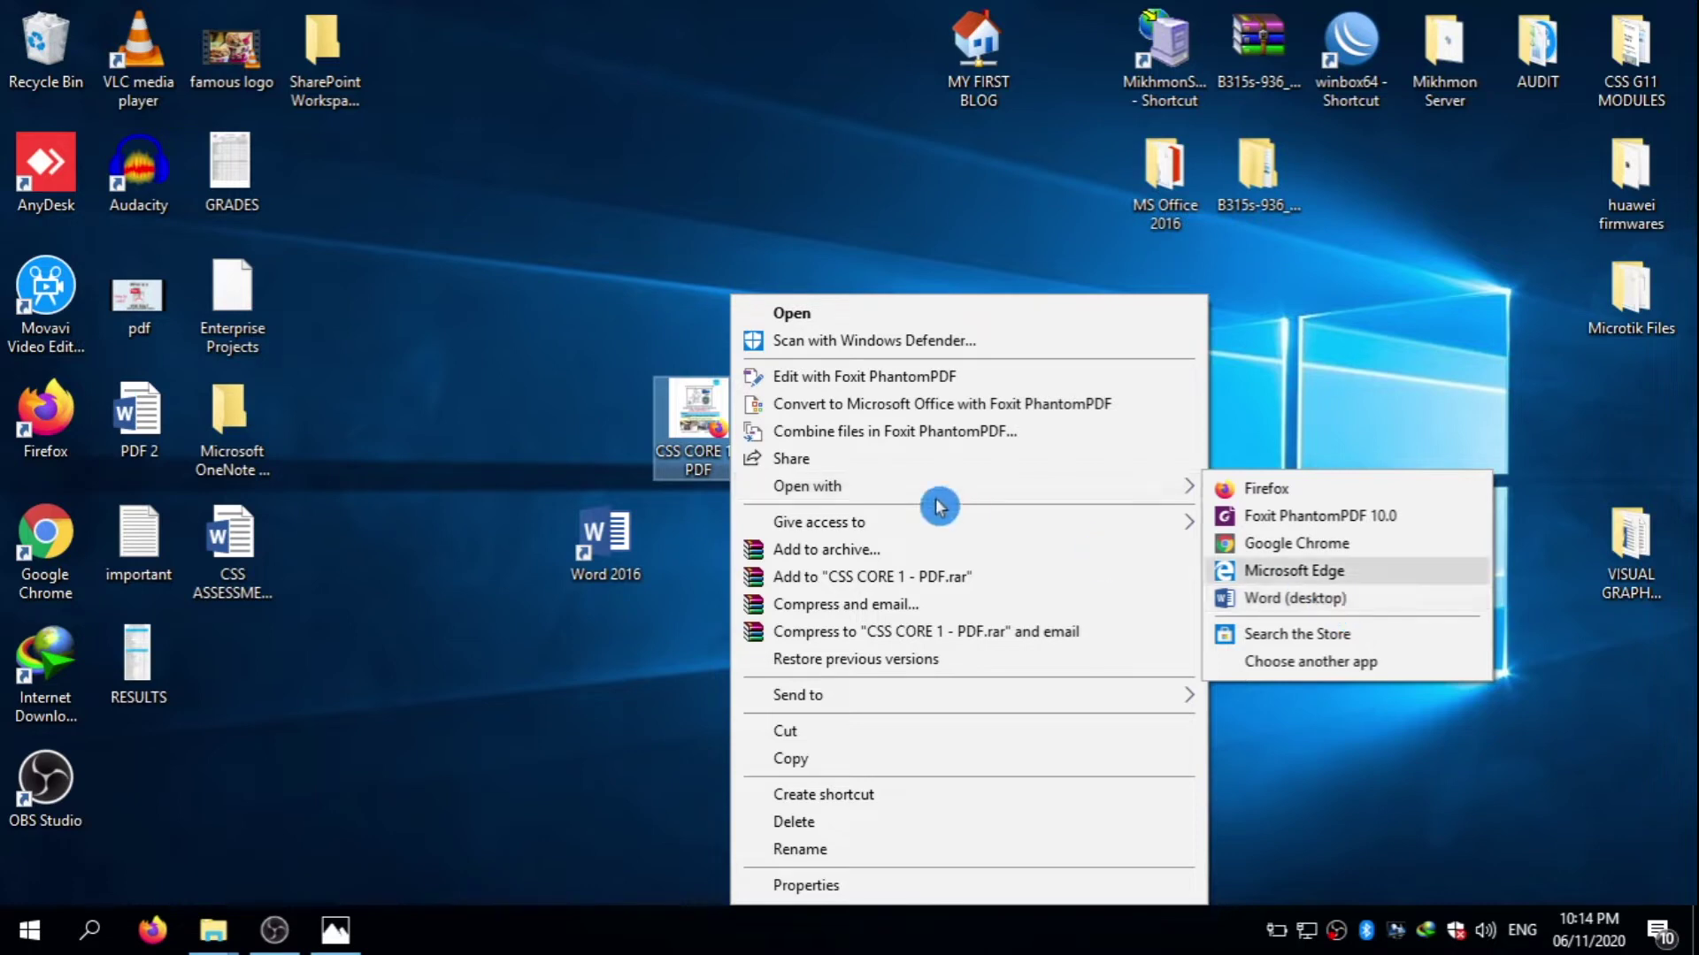
pyautogui.click(1336, 352)
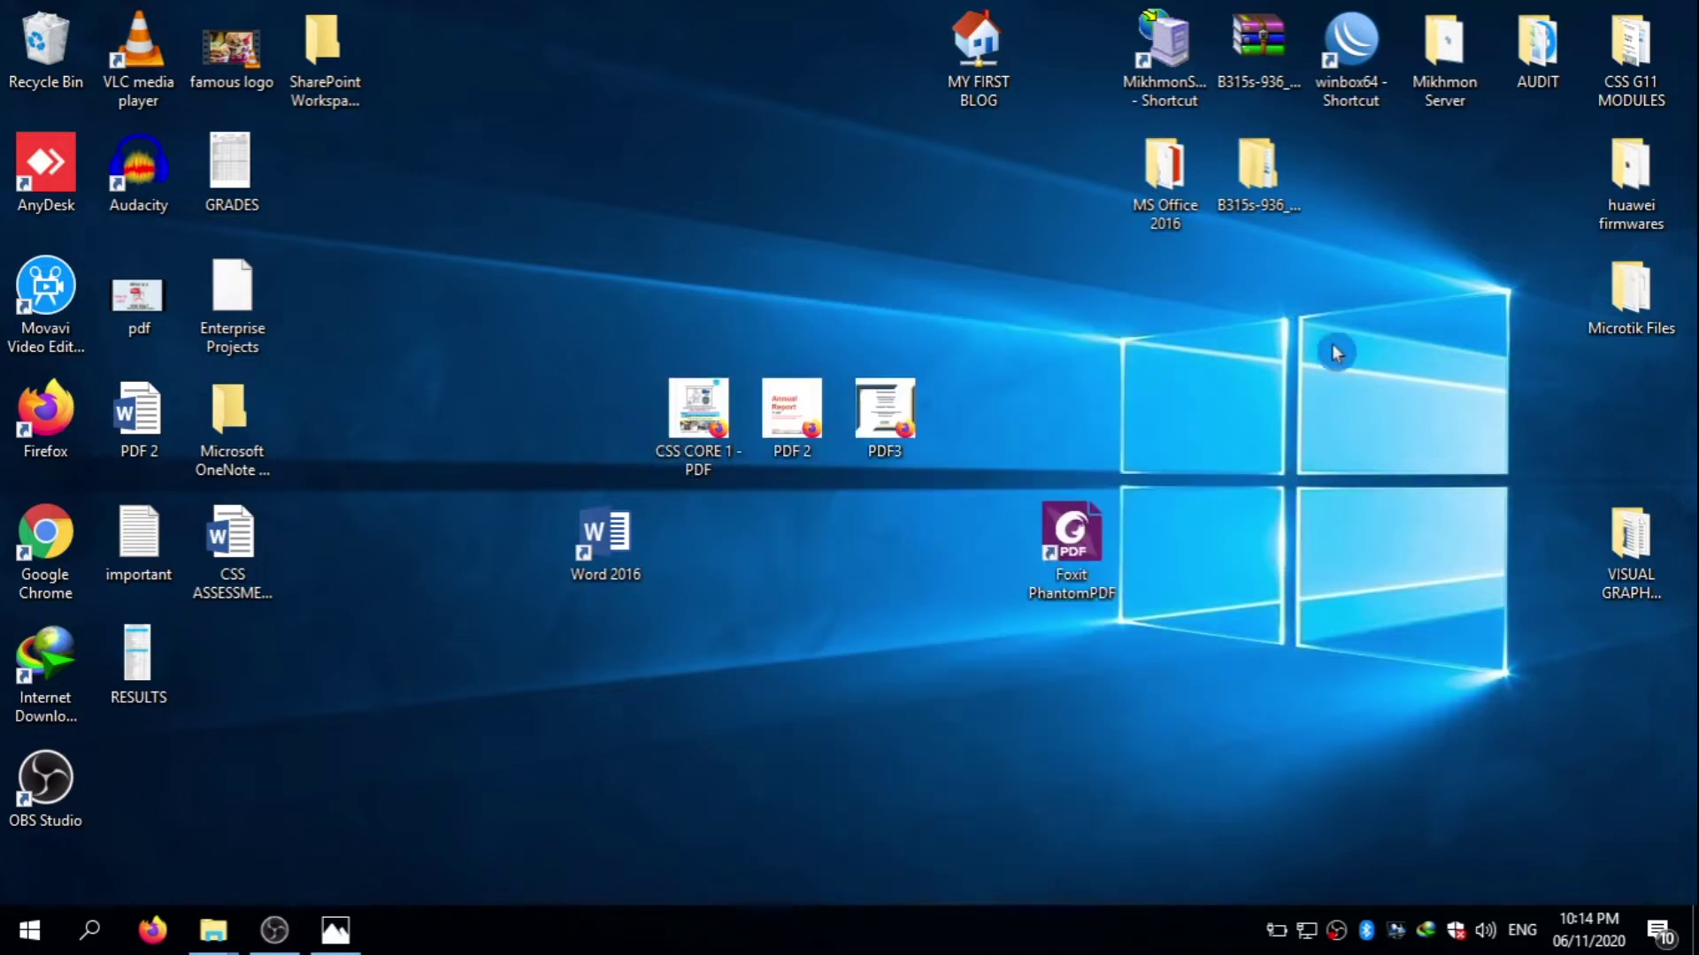
# - Launch Word 2016 from its desktop shortcut
pyautogui.doubleClick(622, 549)
pyautogui.rightClick(622, 549)
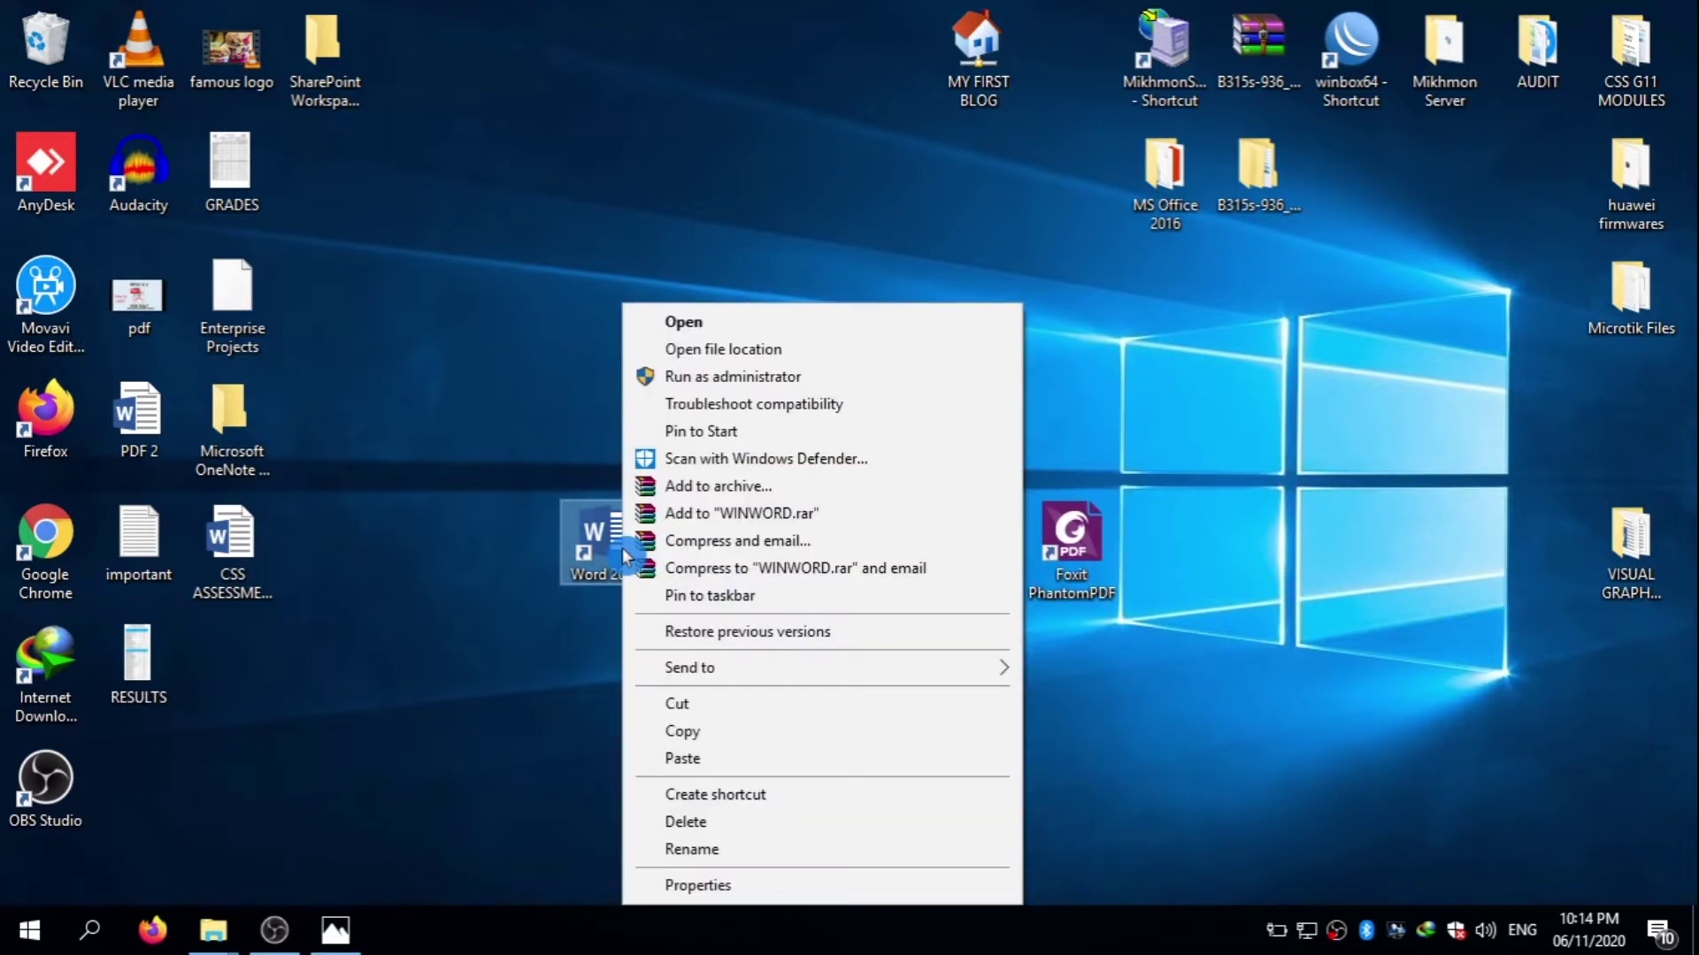
pyautogui.click(719, 322)
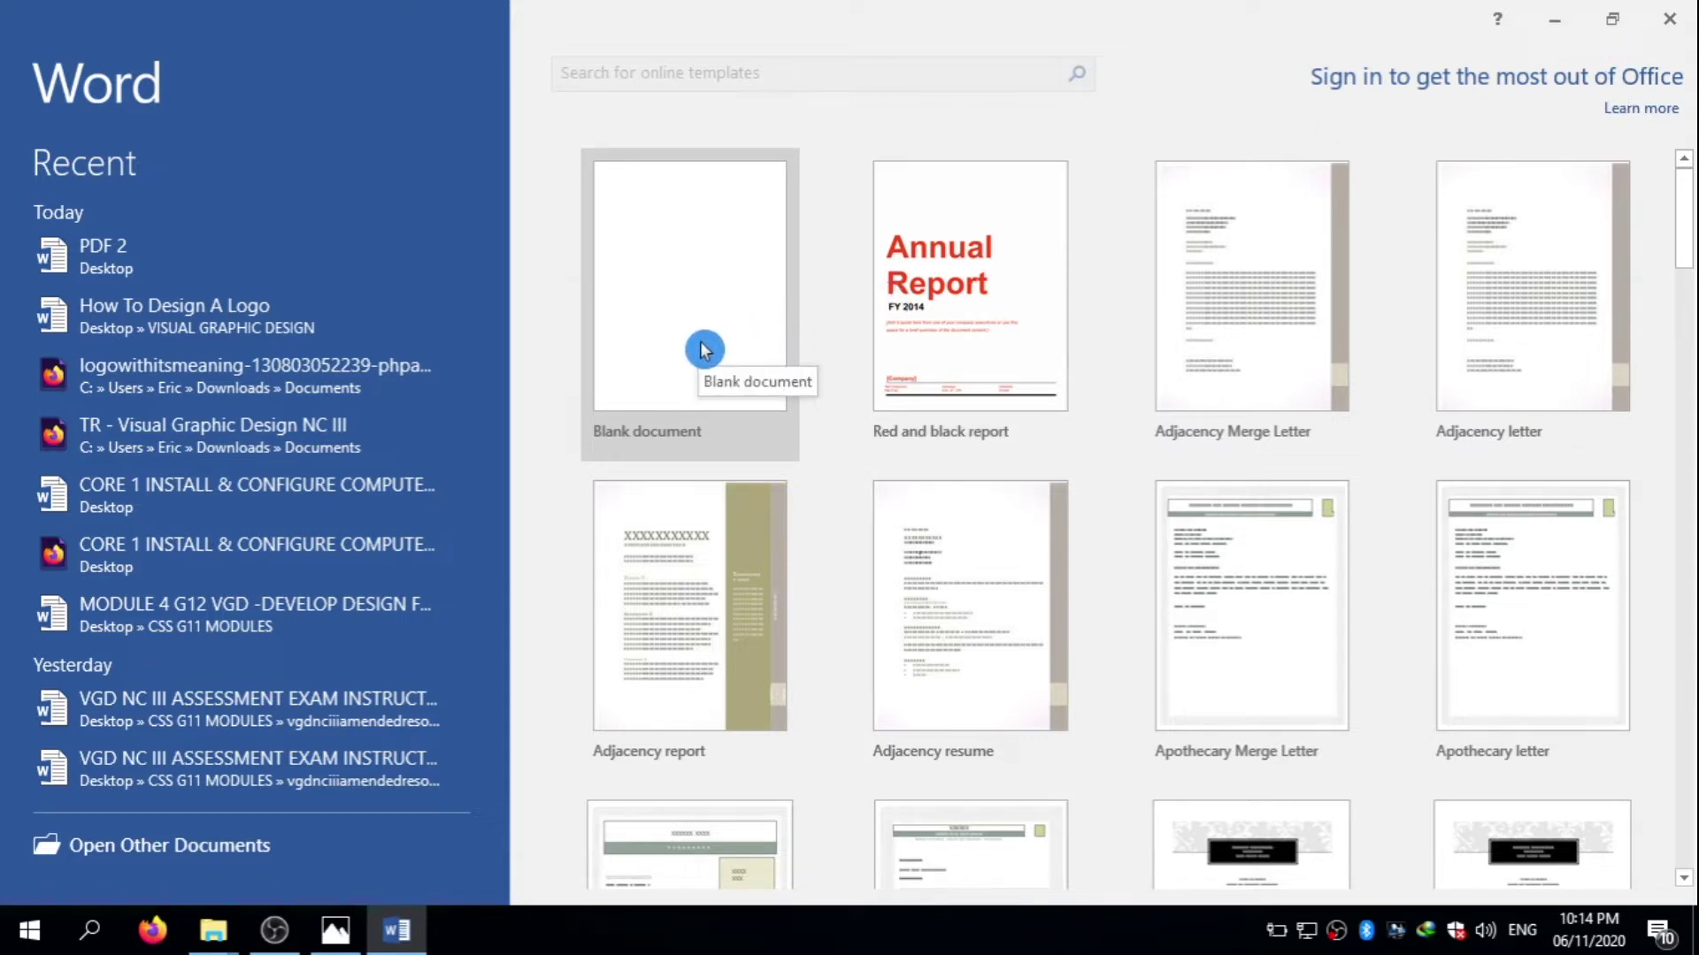
# - Restore the Word window, move it right, and drop PDF3 onto it
pyautogui.click(1622, 27)
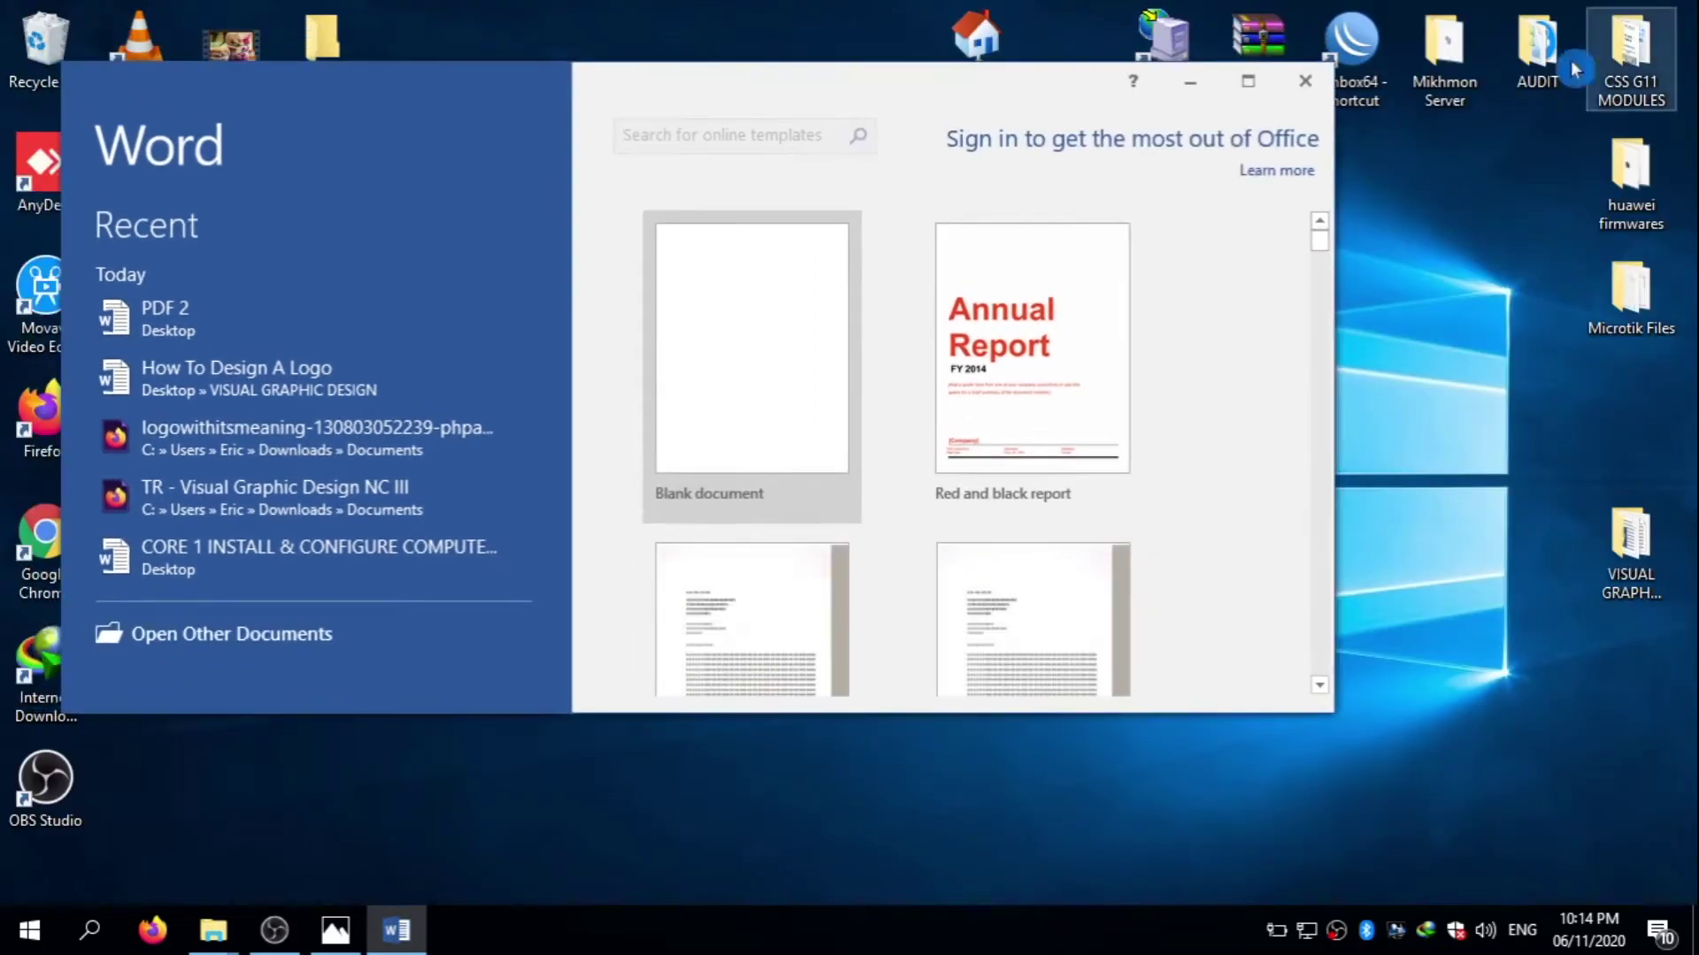
pyautogui.moveTo(755, 82); pyautogui.dragTo(1528, 104)
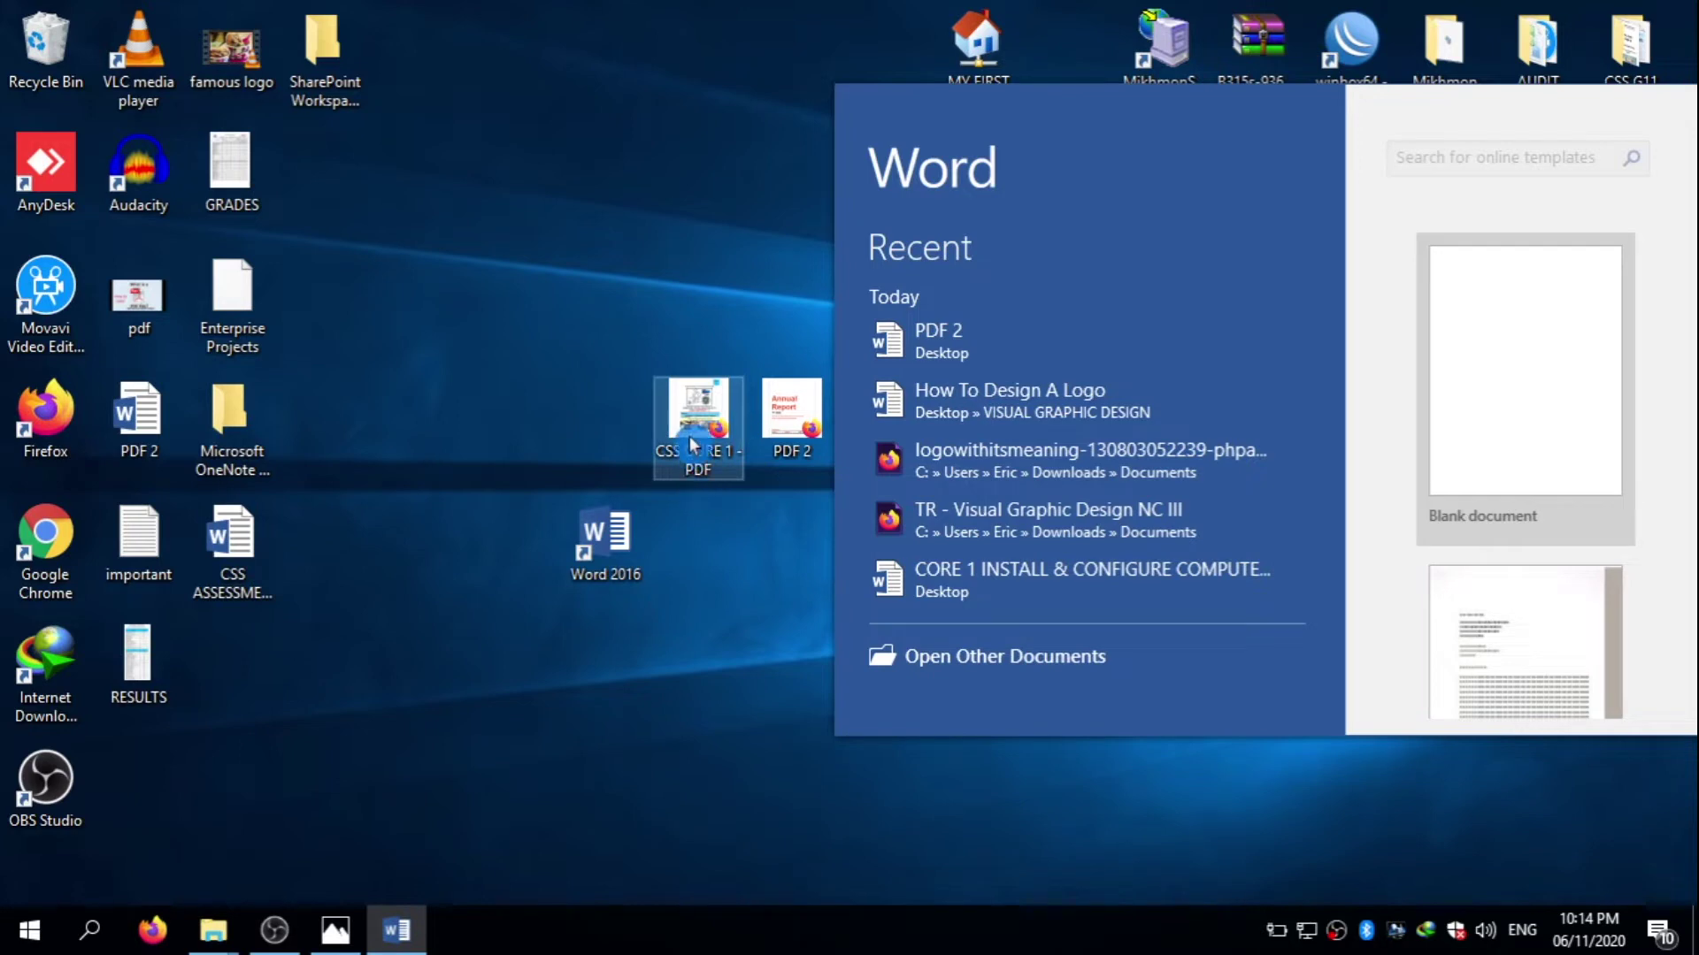
pyautogui.moveTo(1068, 133); pyautogui.dragTo(1298, 146)
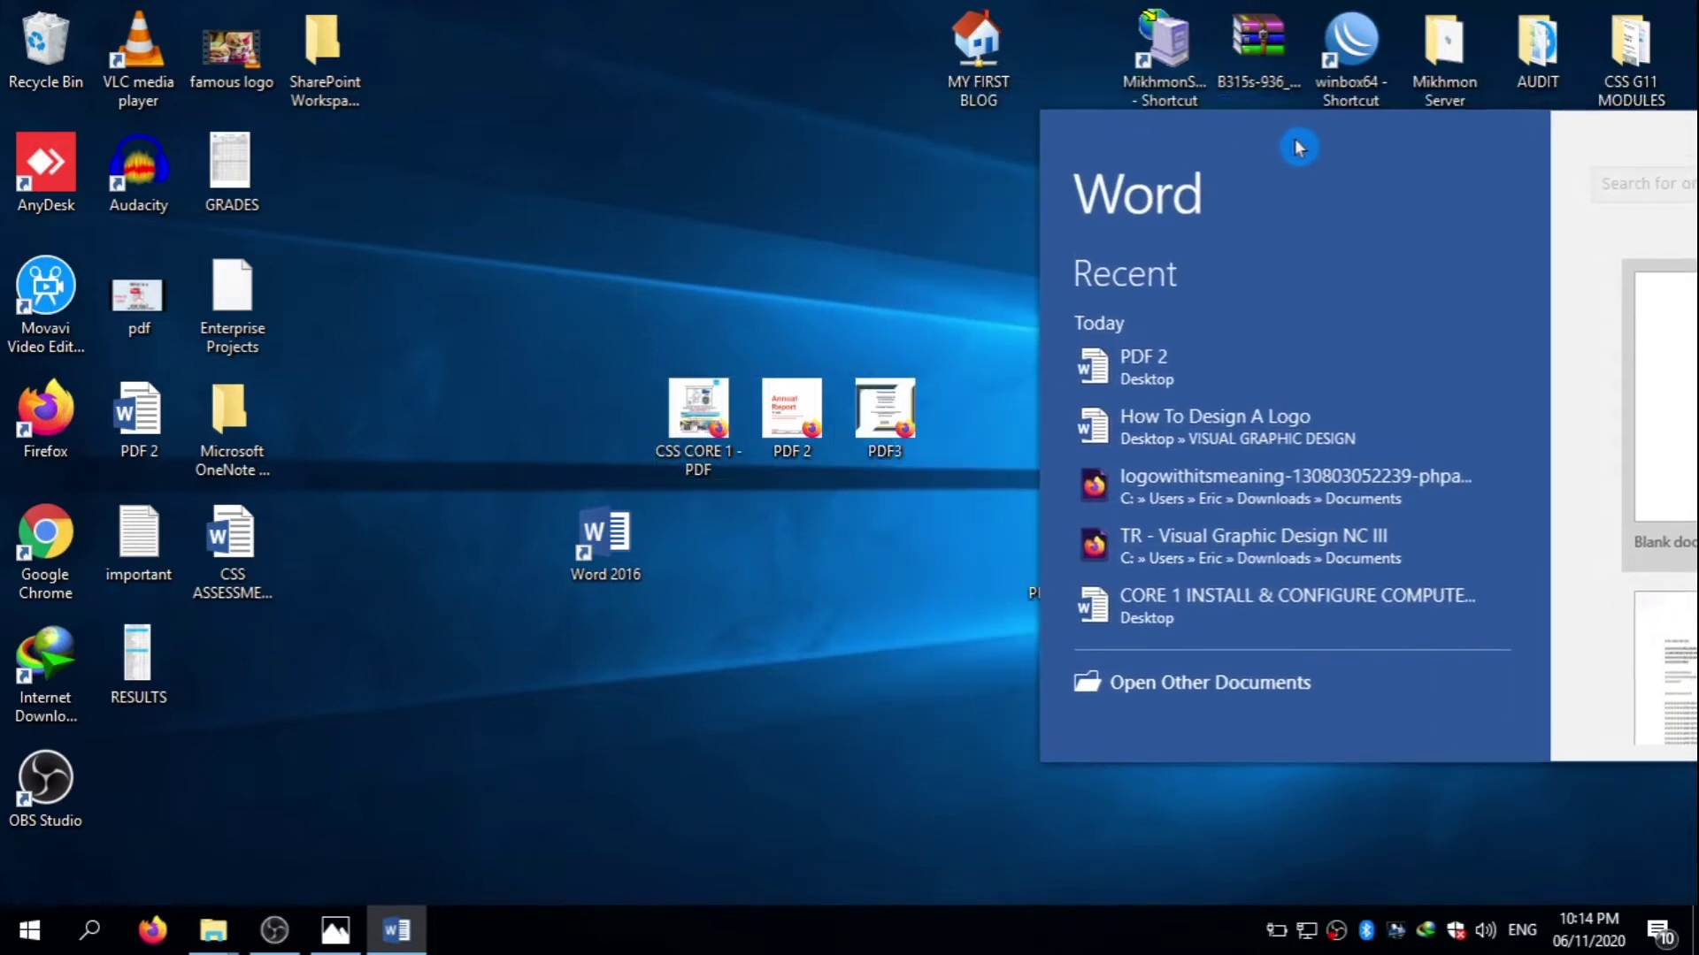
pyautogui.moveTo(885, 416); pyautogui.dragTo(1461, 394)
pyautogui.moveTo(1626, 353); pyautogui.dragTo(1631, 360)
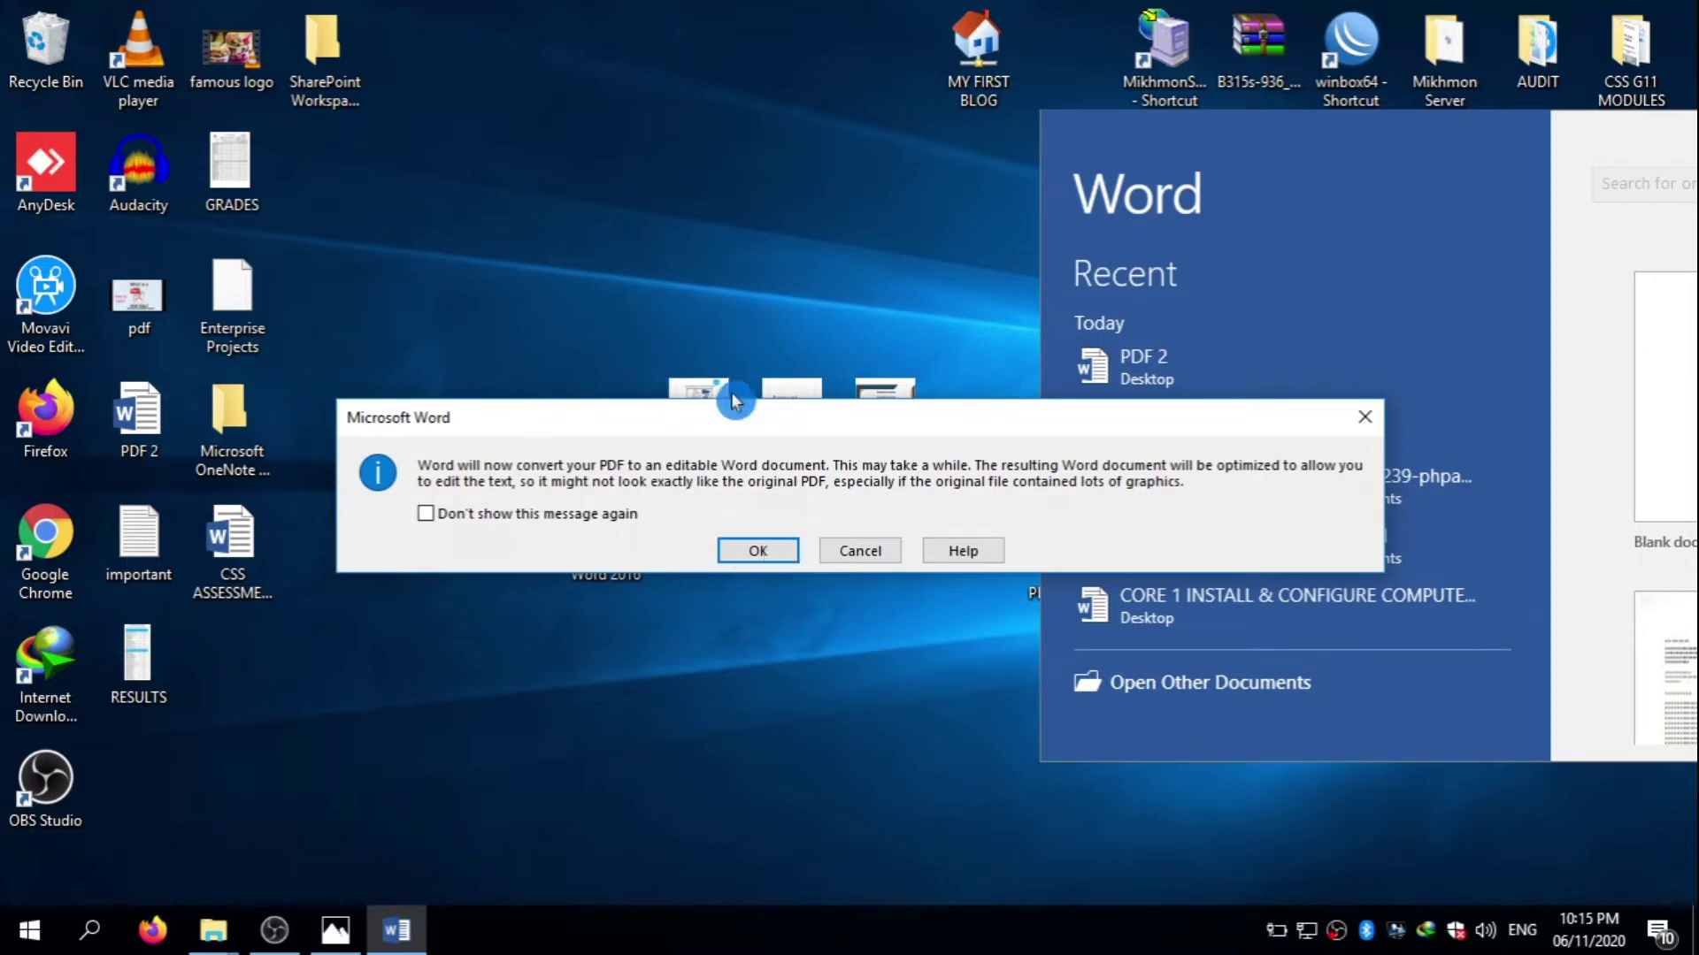
# - Accept converting PDF3 to an editable document and maximize the Word window
pyautogui.rightClick(626, 845)
pyautogui.click(721, 550)
pyautogui.click(768, 549)
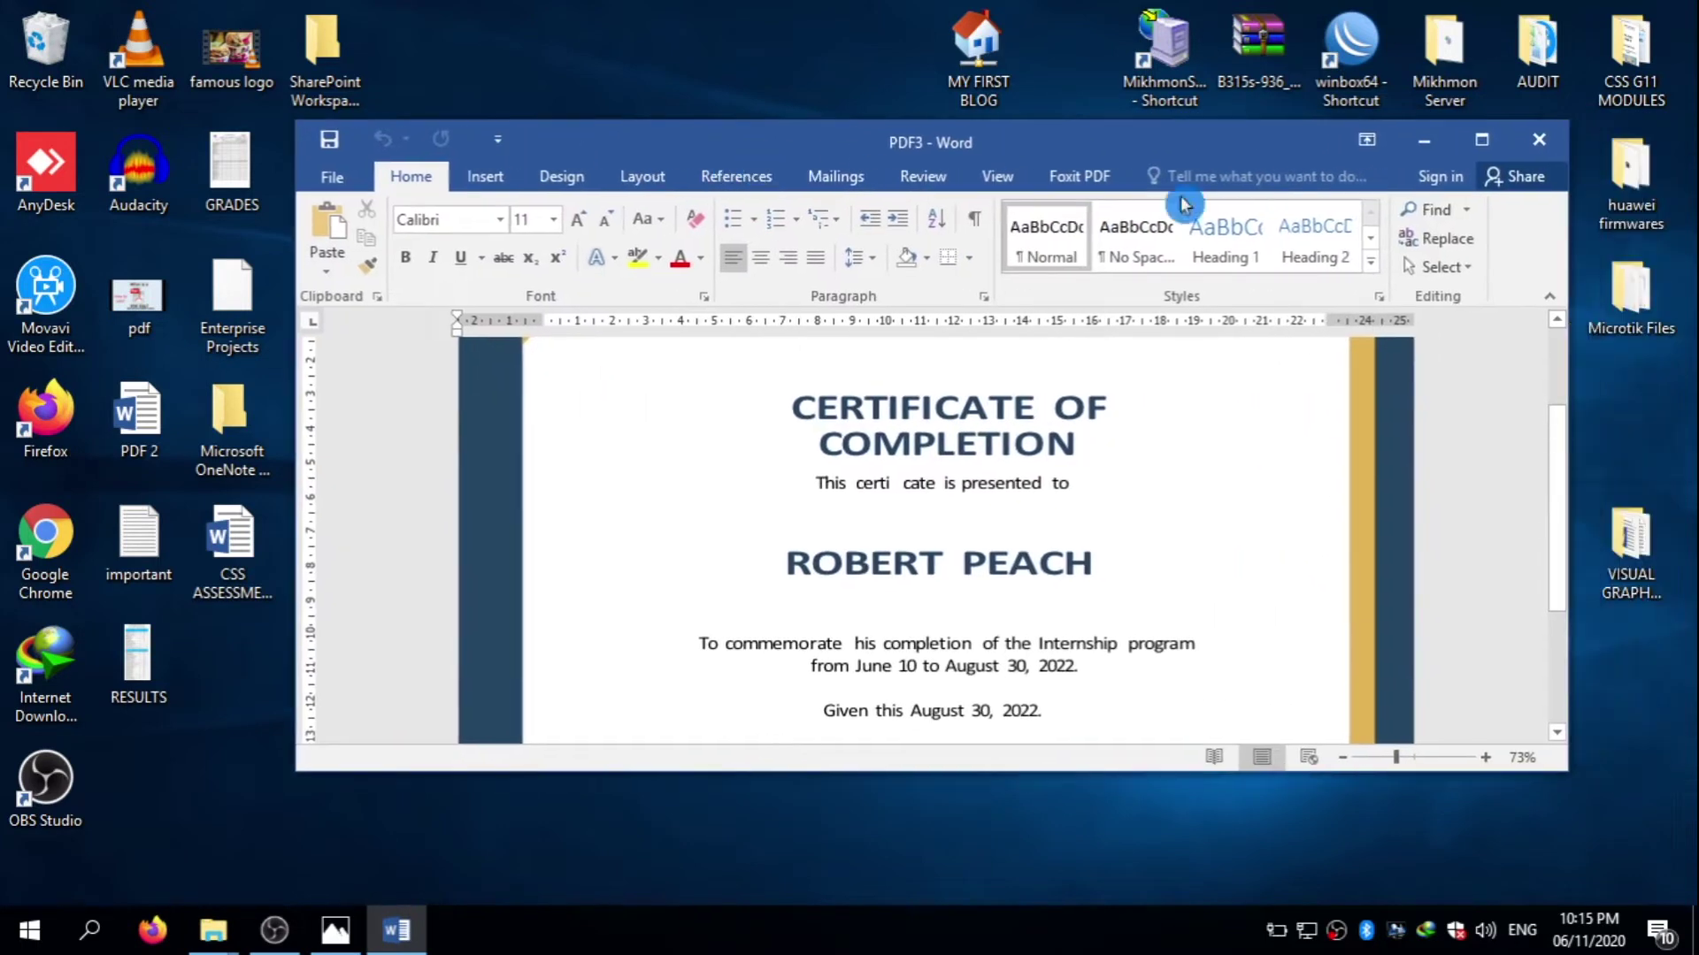
pyautogui.click(1482, 139)
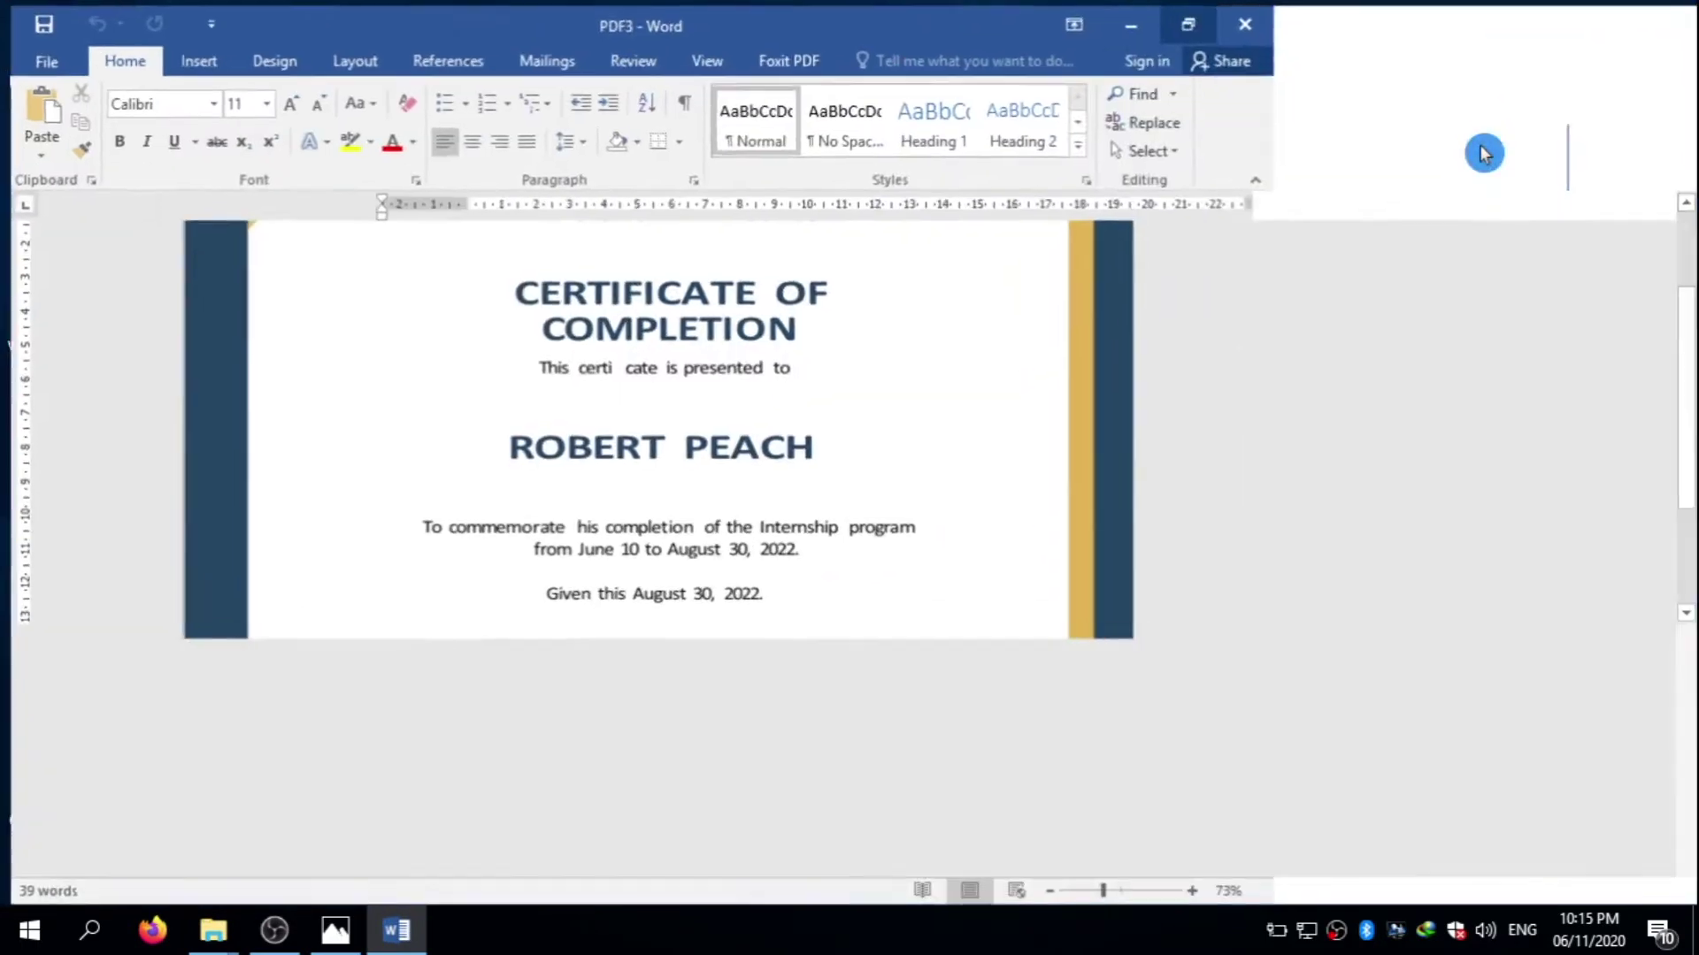
# - Replace the certificate's company name line with 'Your Company Name'
pyautogui.scroll(2, 1006, 390)
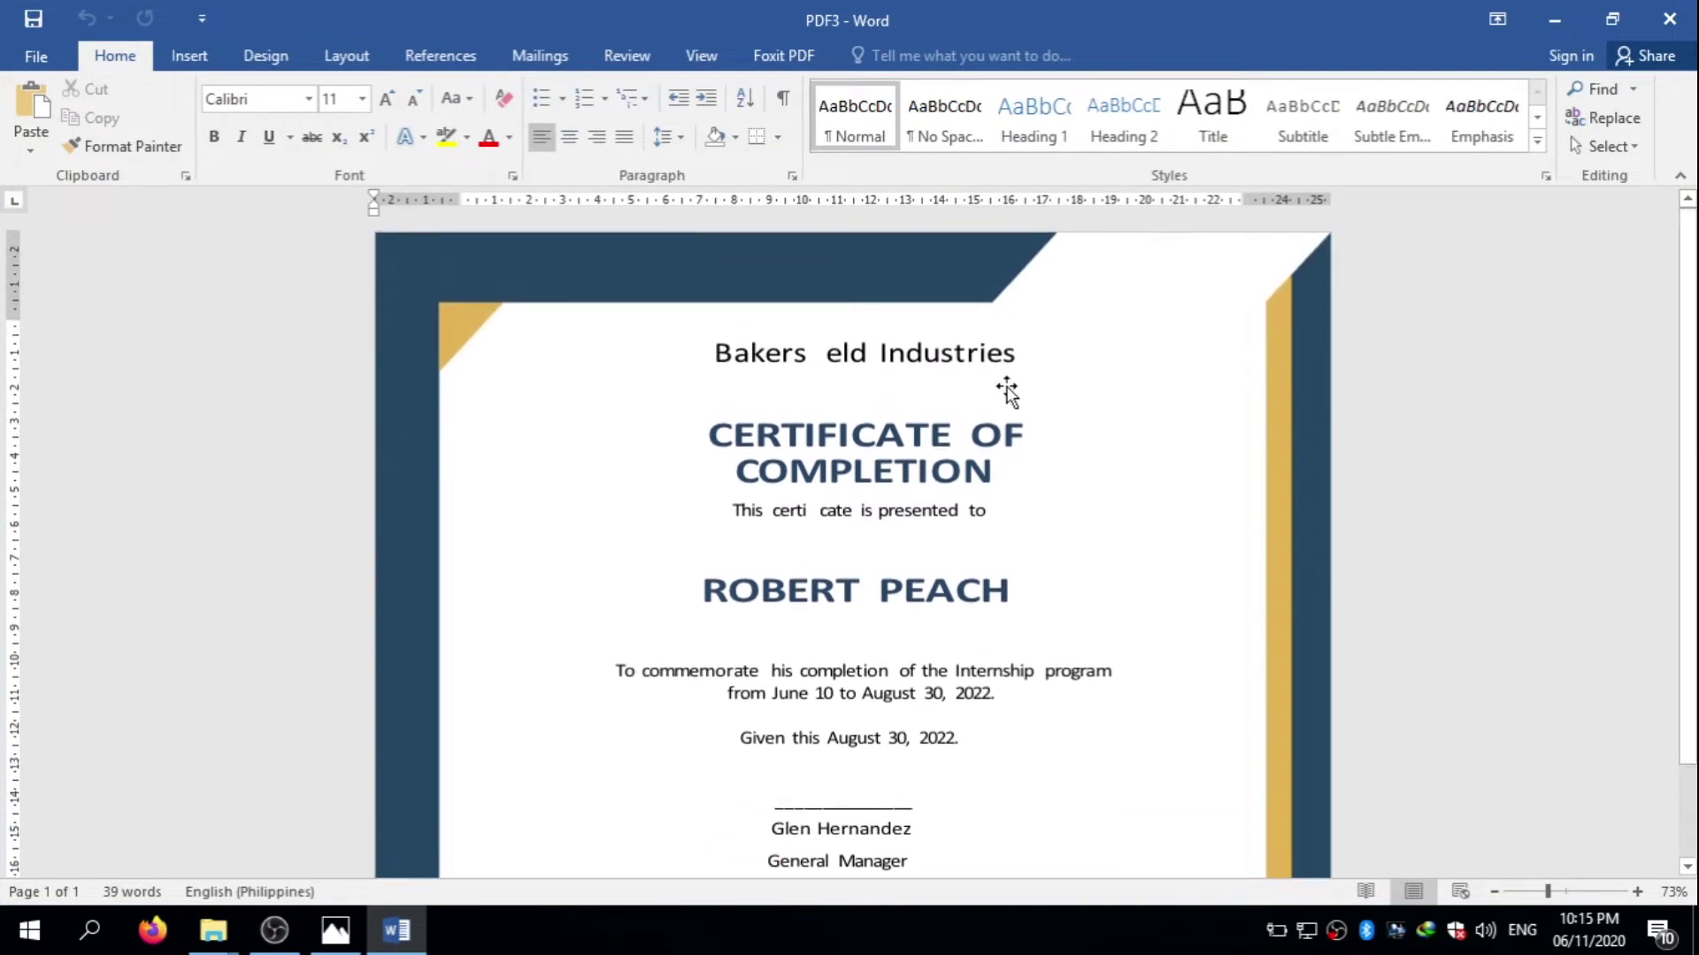
pyautogui.tripleClick(951, 344)
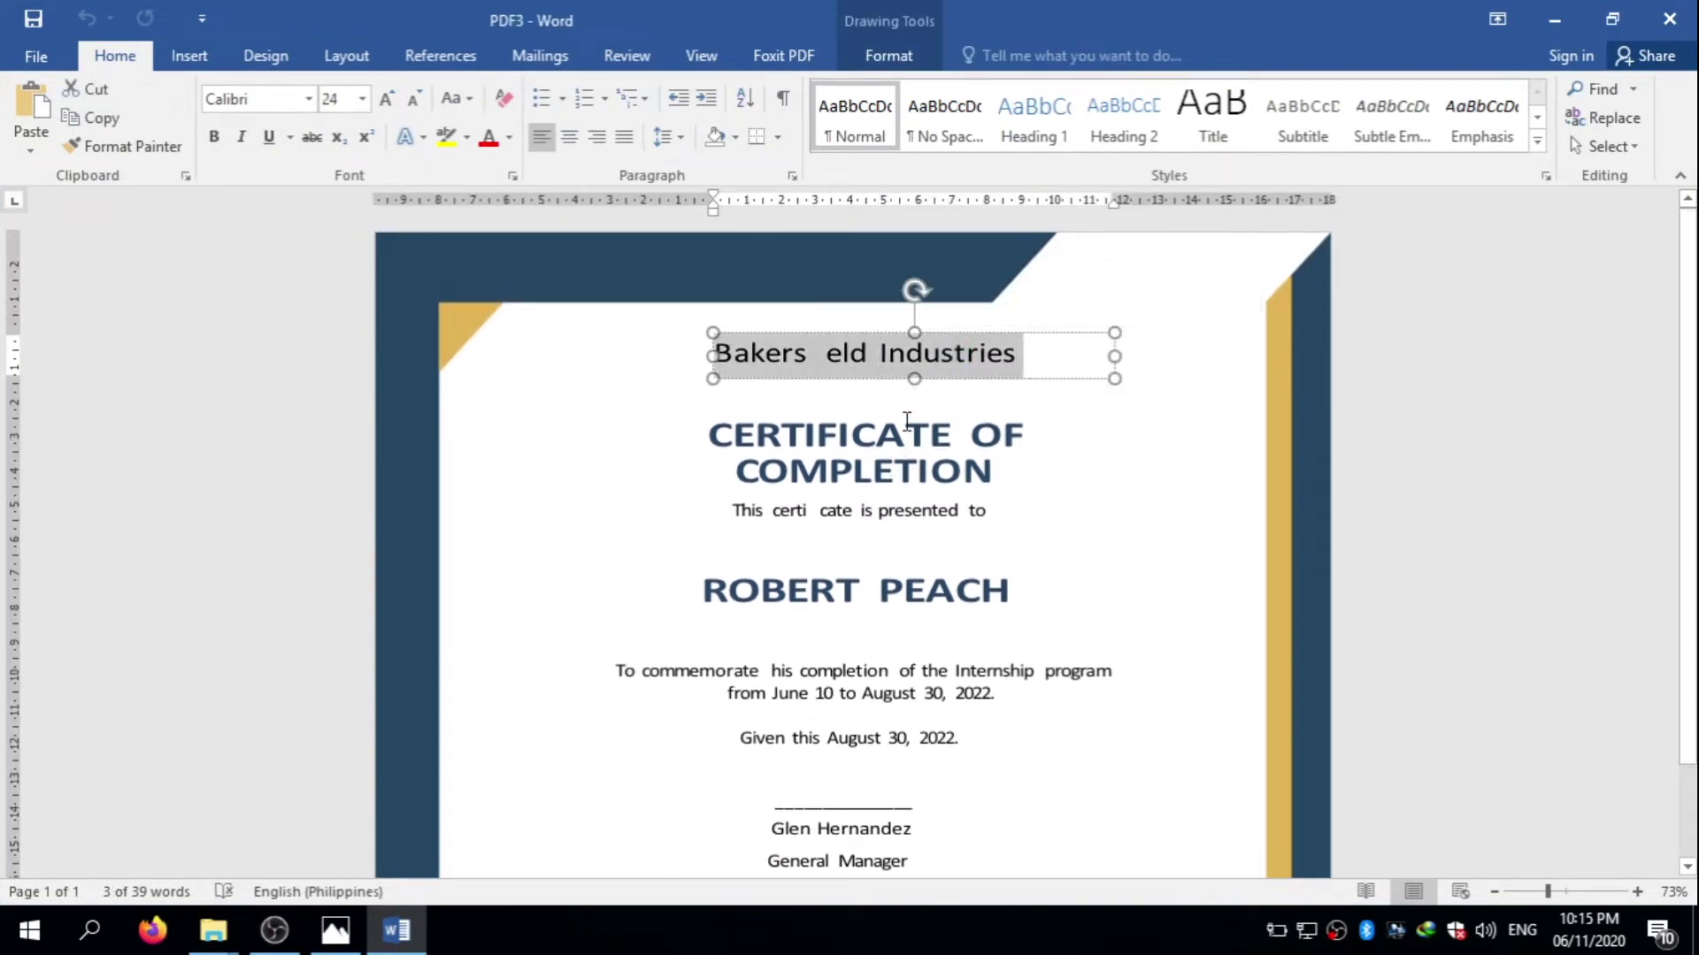
pyautogui.click(952, 459)
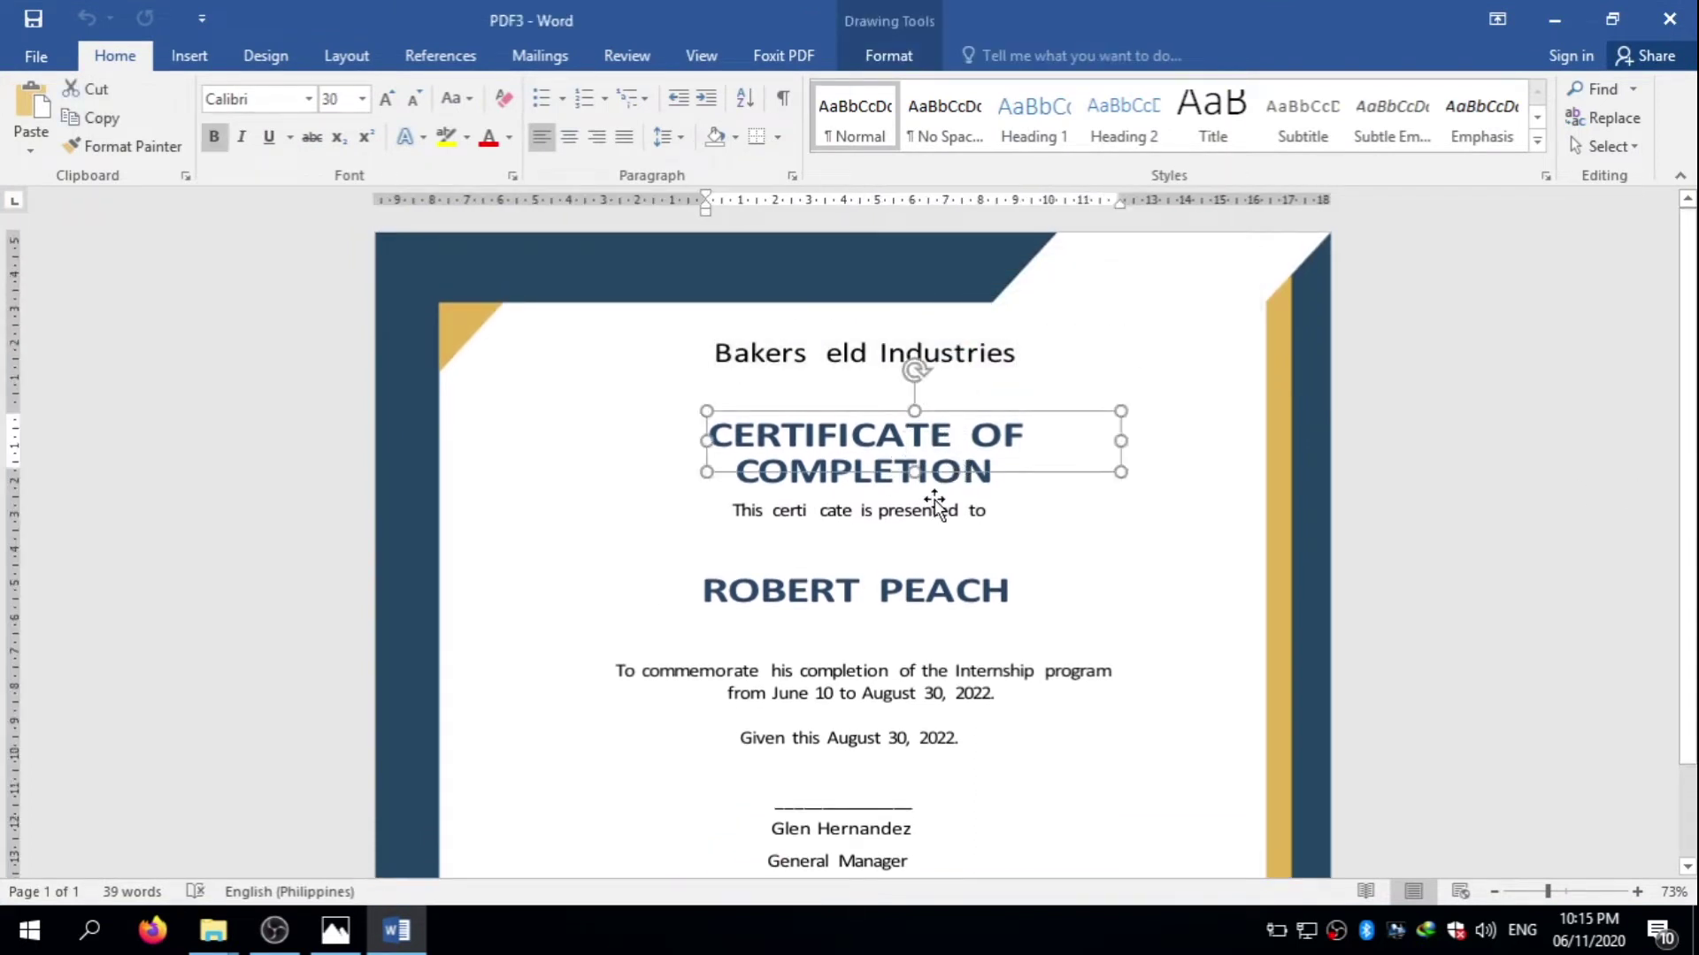
pyautogui.click(935, 499)
pyautogui.tripleClick(950, 358)
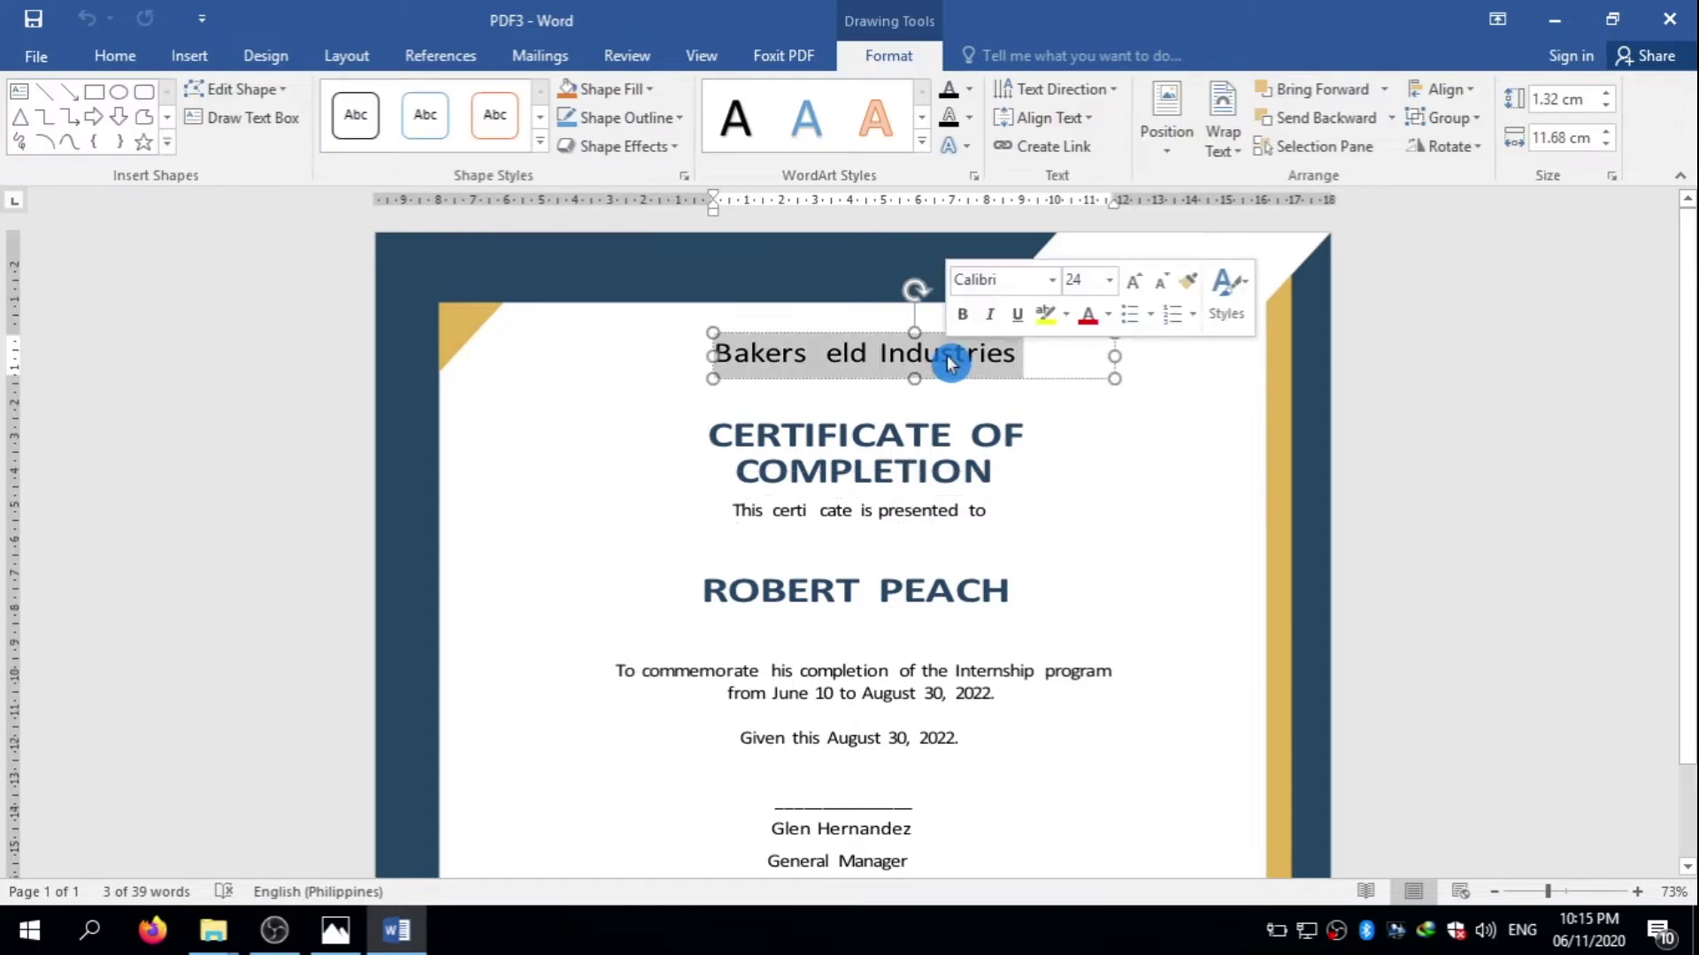
pyautogui.write('o')
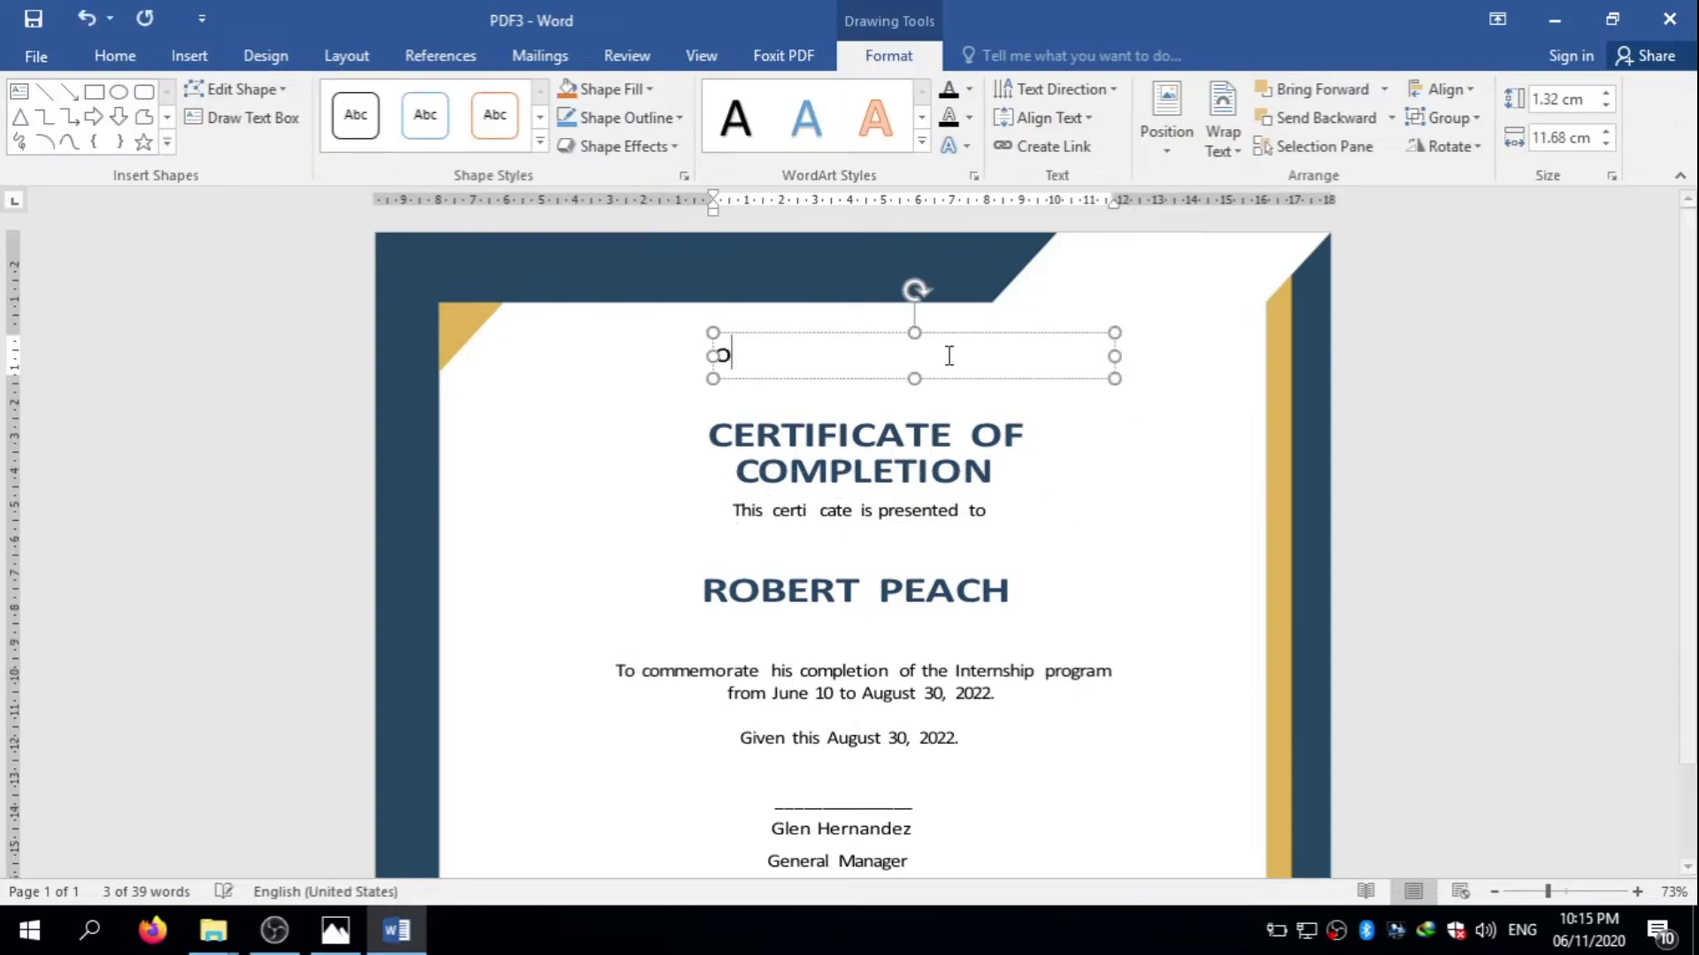
pyautogui.write('OUR cOMP')
pyautogui.press('BackSpace')
pyautogui.press('BackSpace')
pyautogui.press('BackSpace')
pyautogui.press('BackSpace')
pyautogui.press('BackSpace')
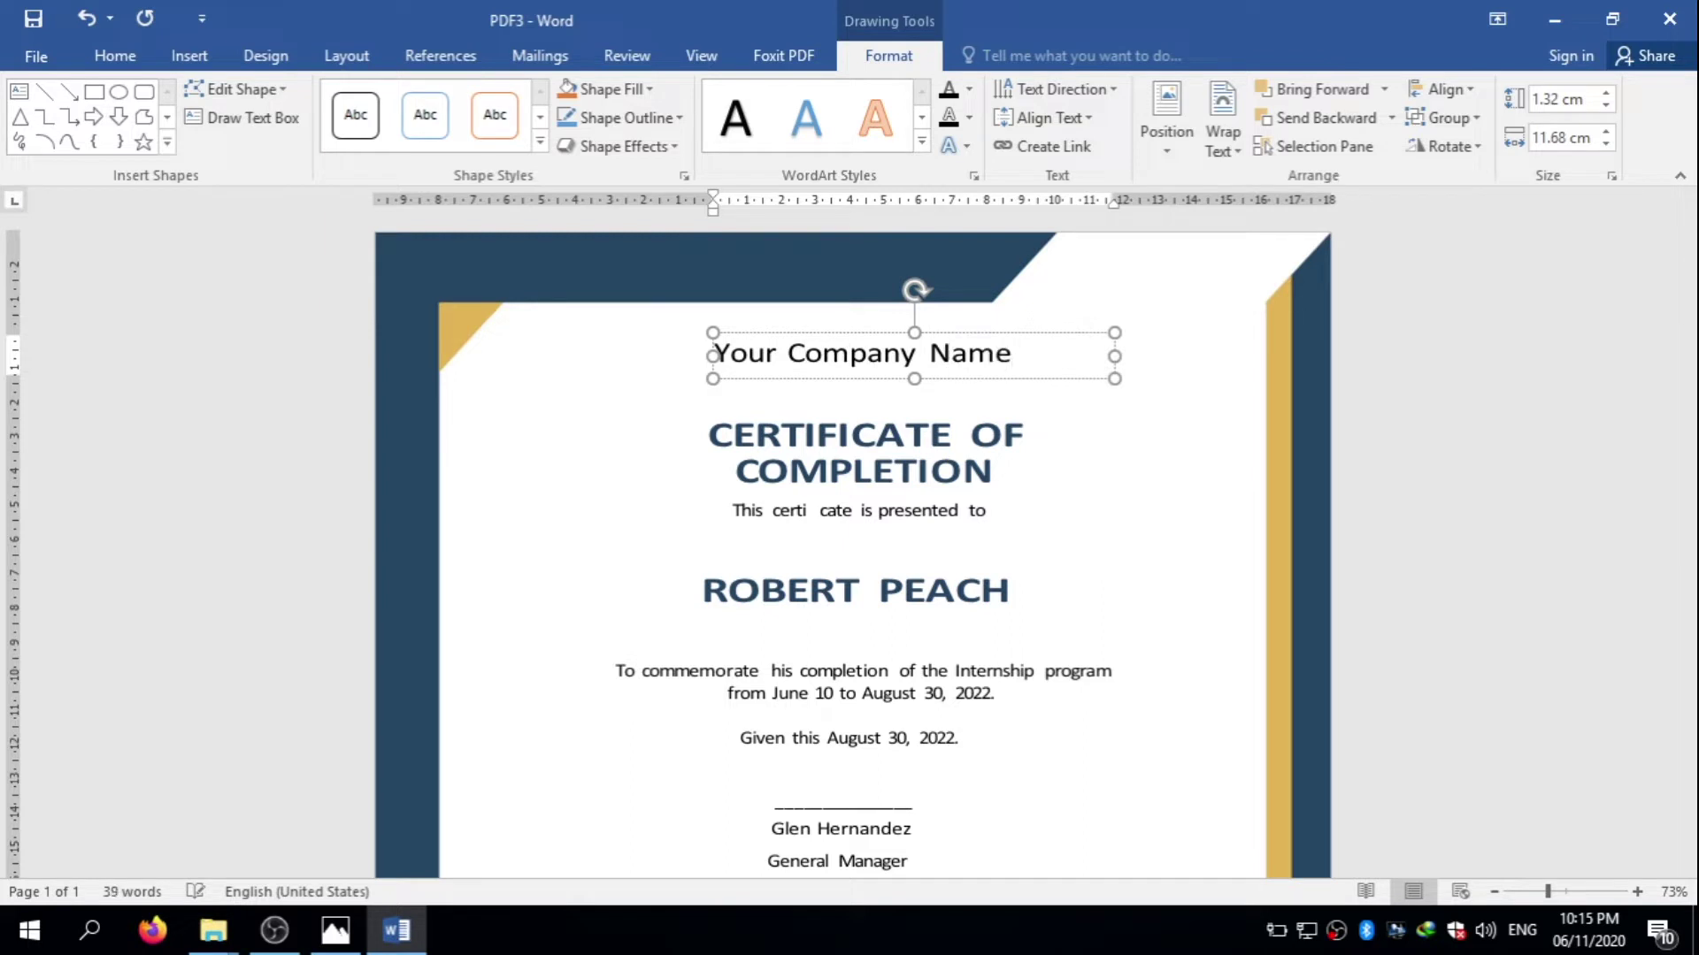
pyautogui.click(953, 456)
# - Replace the certificate's recipient name line with a sample name
pyautogui.click(878, 799)
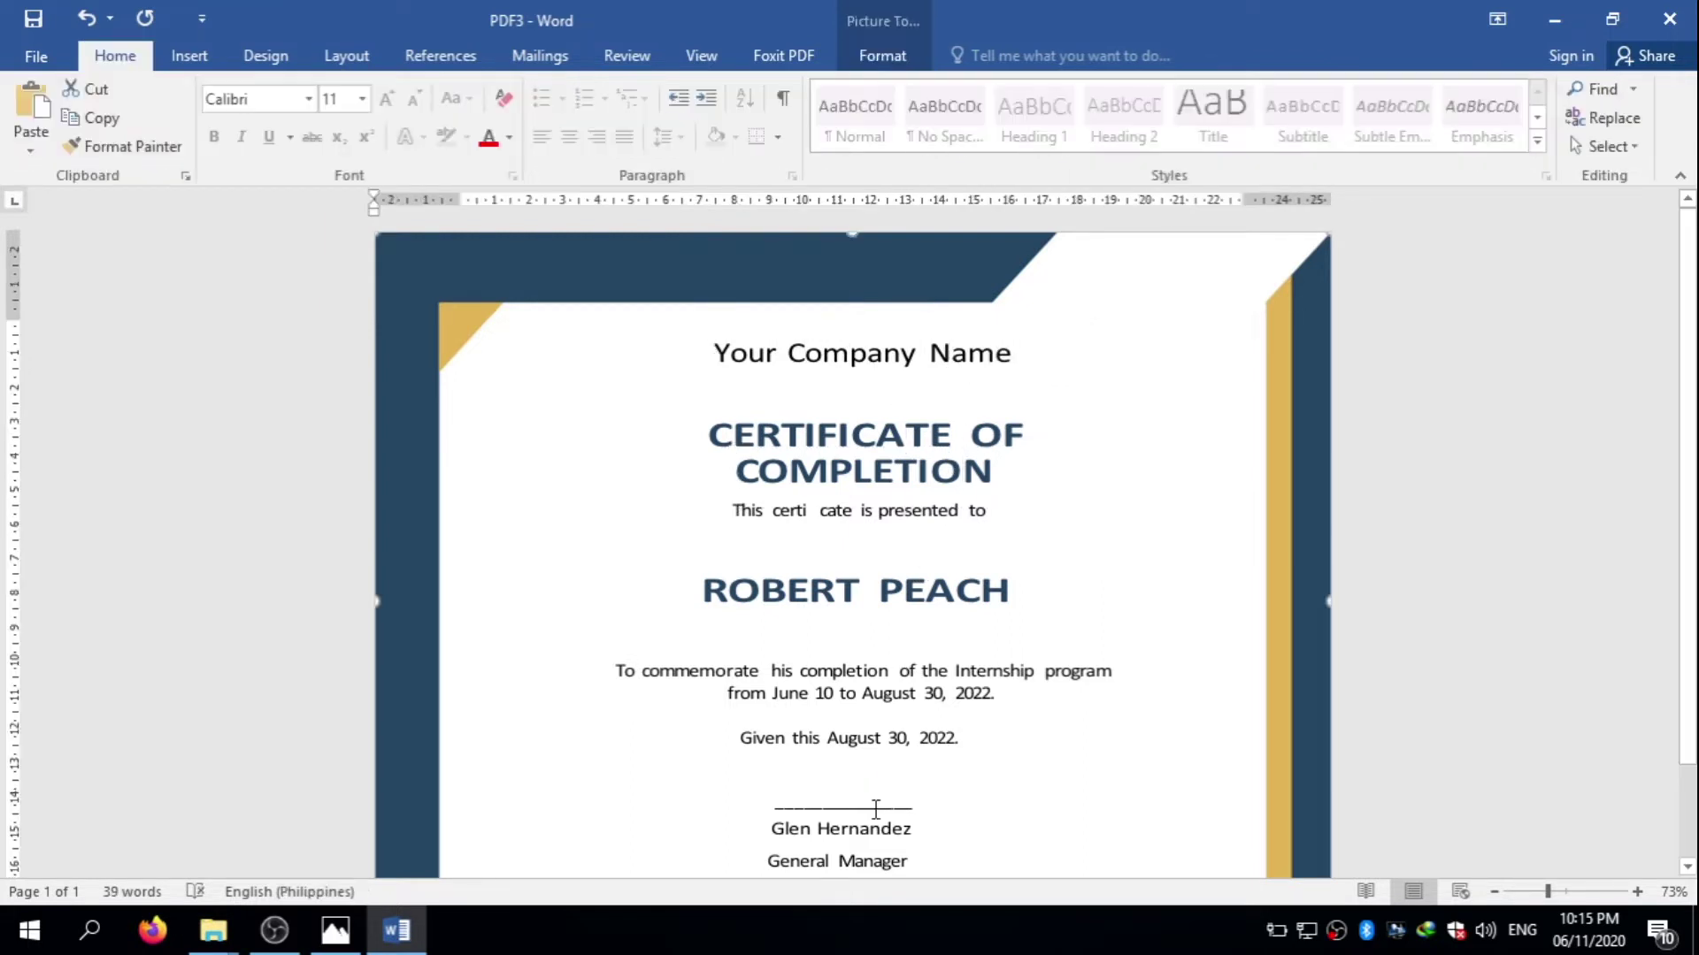
pyautogui.click(876, 809)
pyautogui.tripleClick(834, 610)
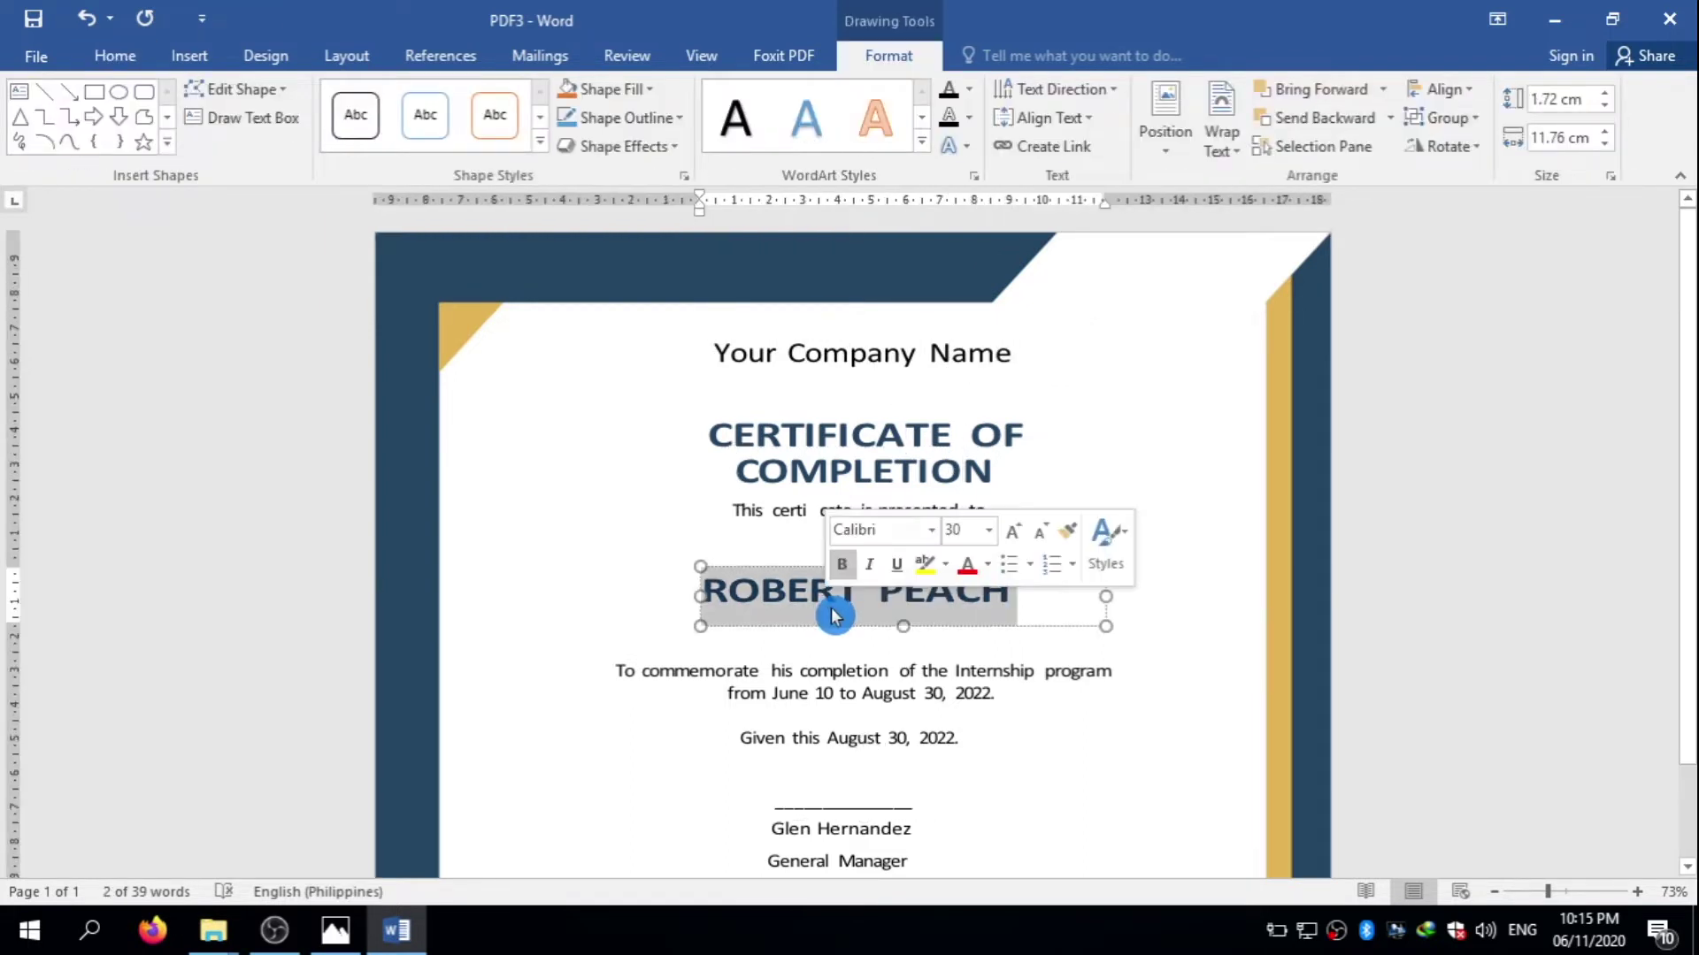
pyautogui.write('JUAN DELA ')
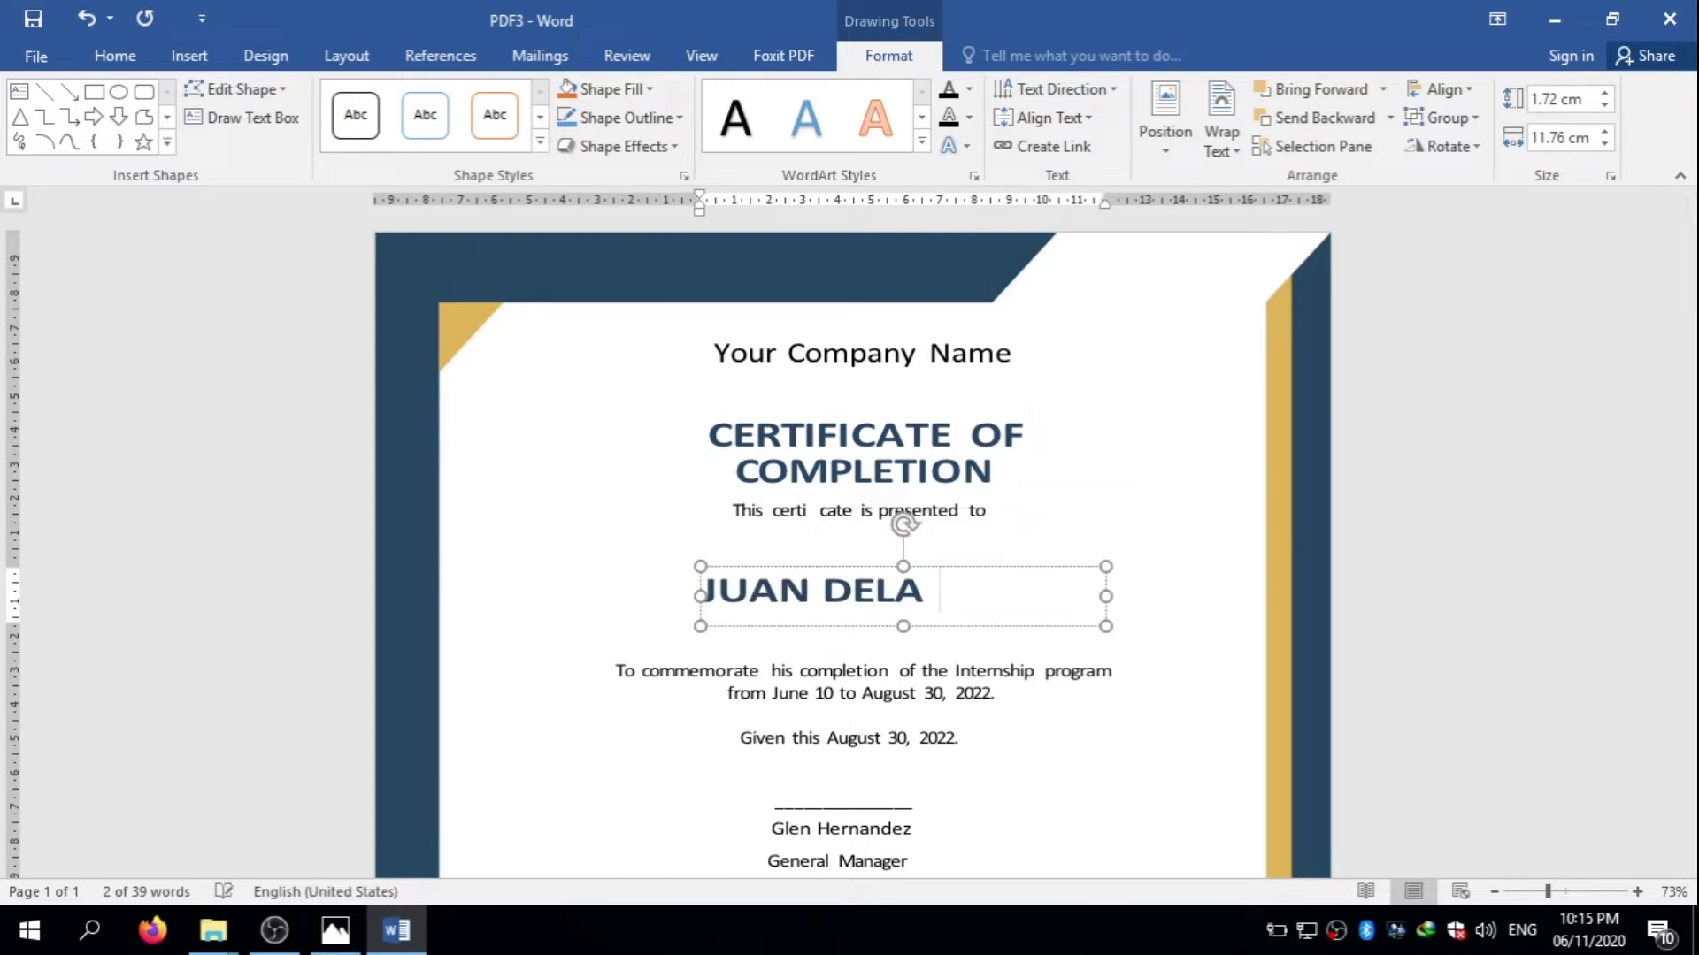
pyautogui.write('CRUZ')
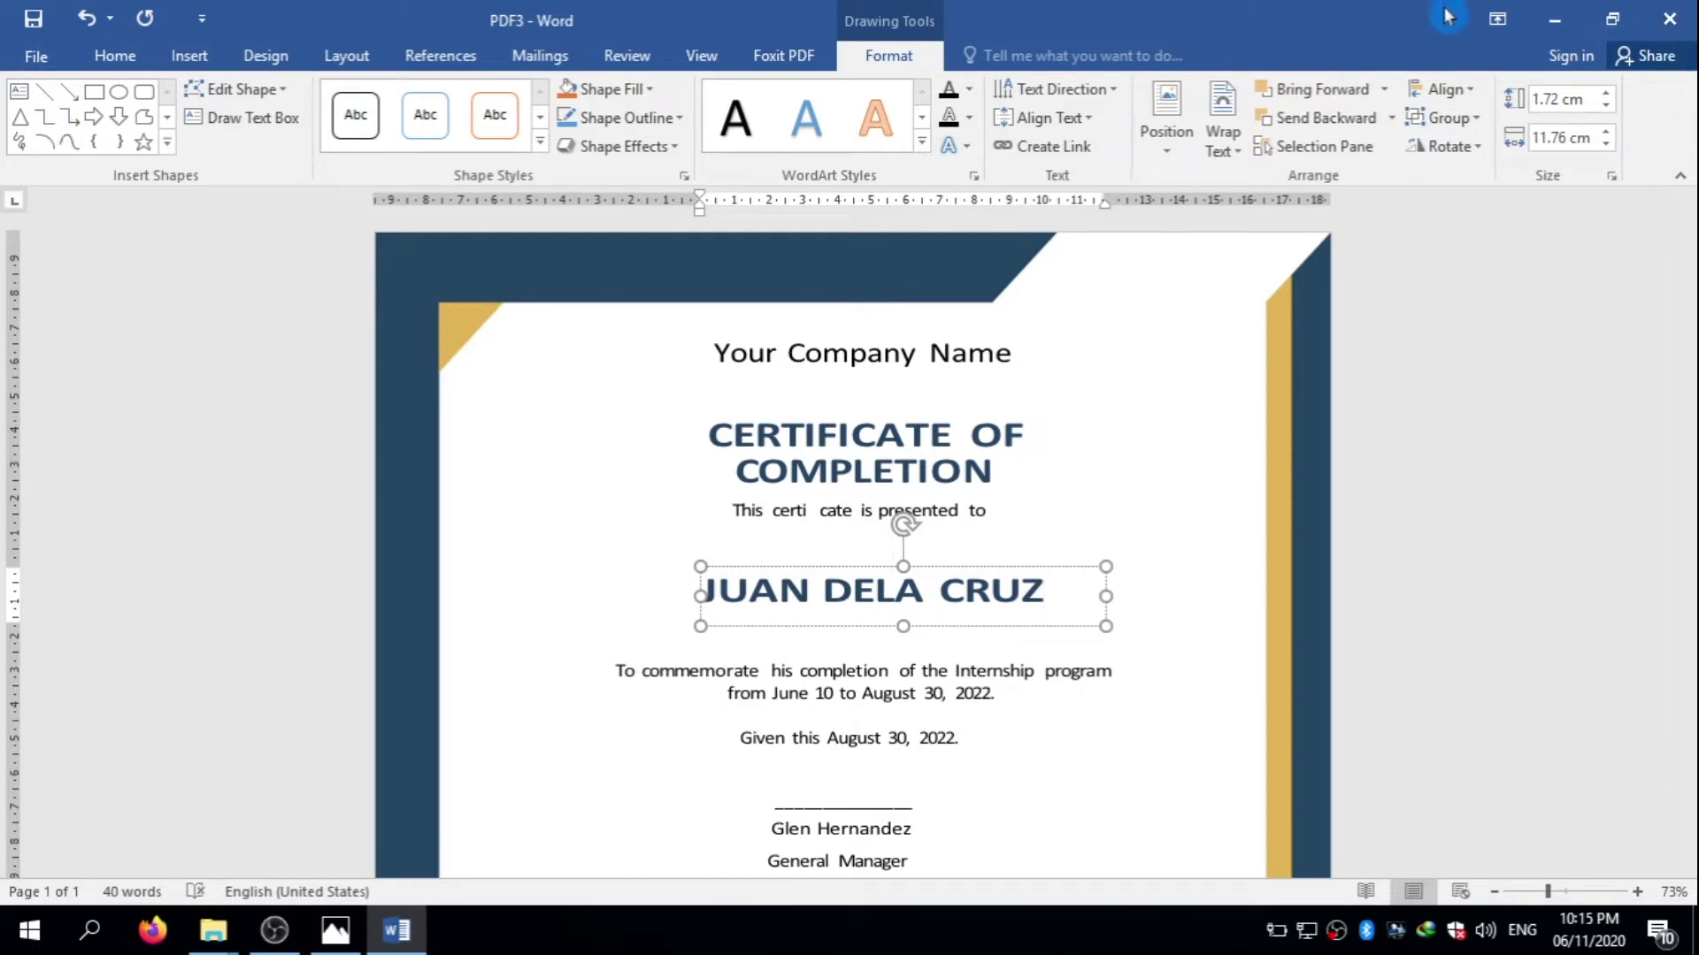
# - Restore the Word window, drag CSS CORE 1 PDF toward it, and center the certificate window
pyautogui.click(1622, 21)
pyautogui.moveTo(1047, 141); pyautogui.dragTo(1611, 87)
pyautogui.moveTo(804, 438); pyautogui.dragTo(992, 500)
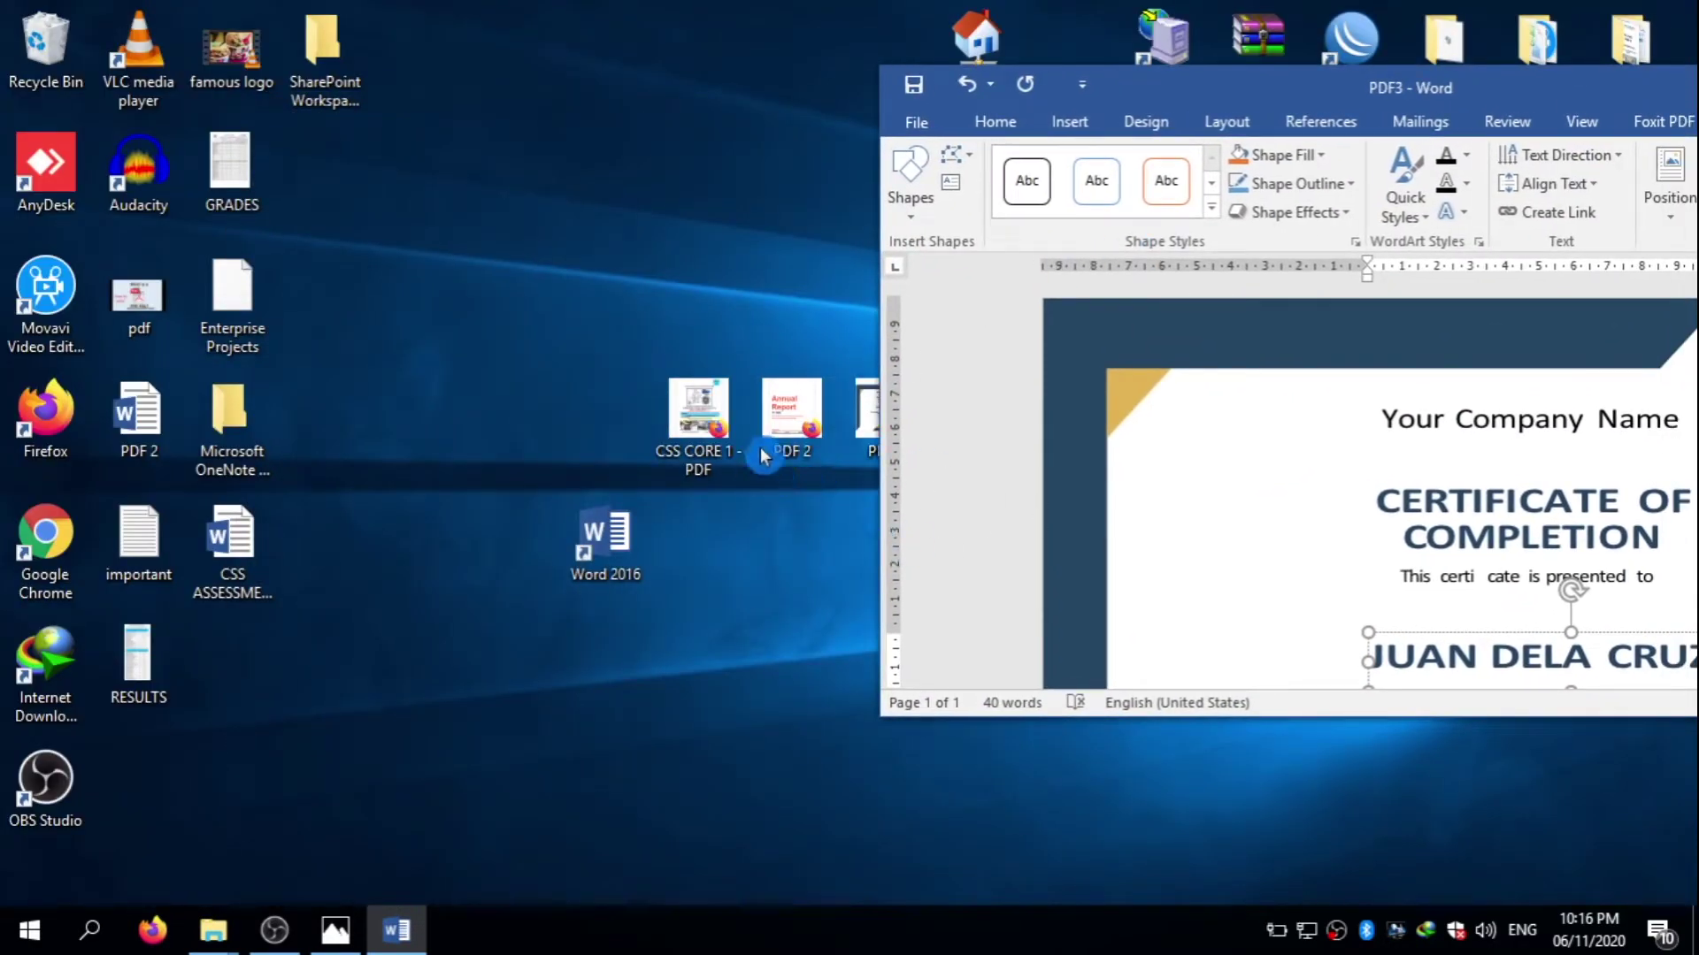
pyautogui.moveTo(699, 412); pyautogui.dragTo(1224, 308)
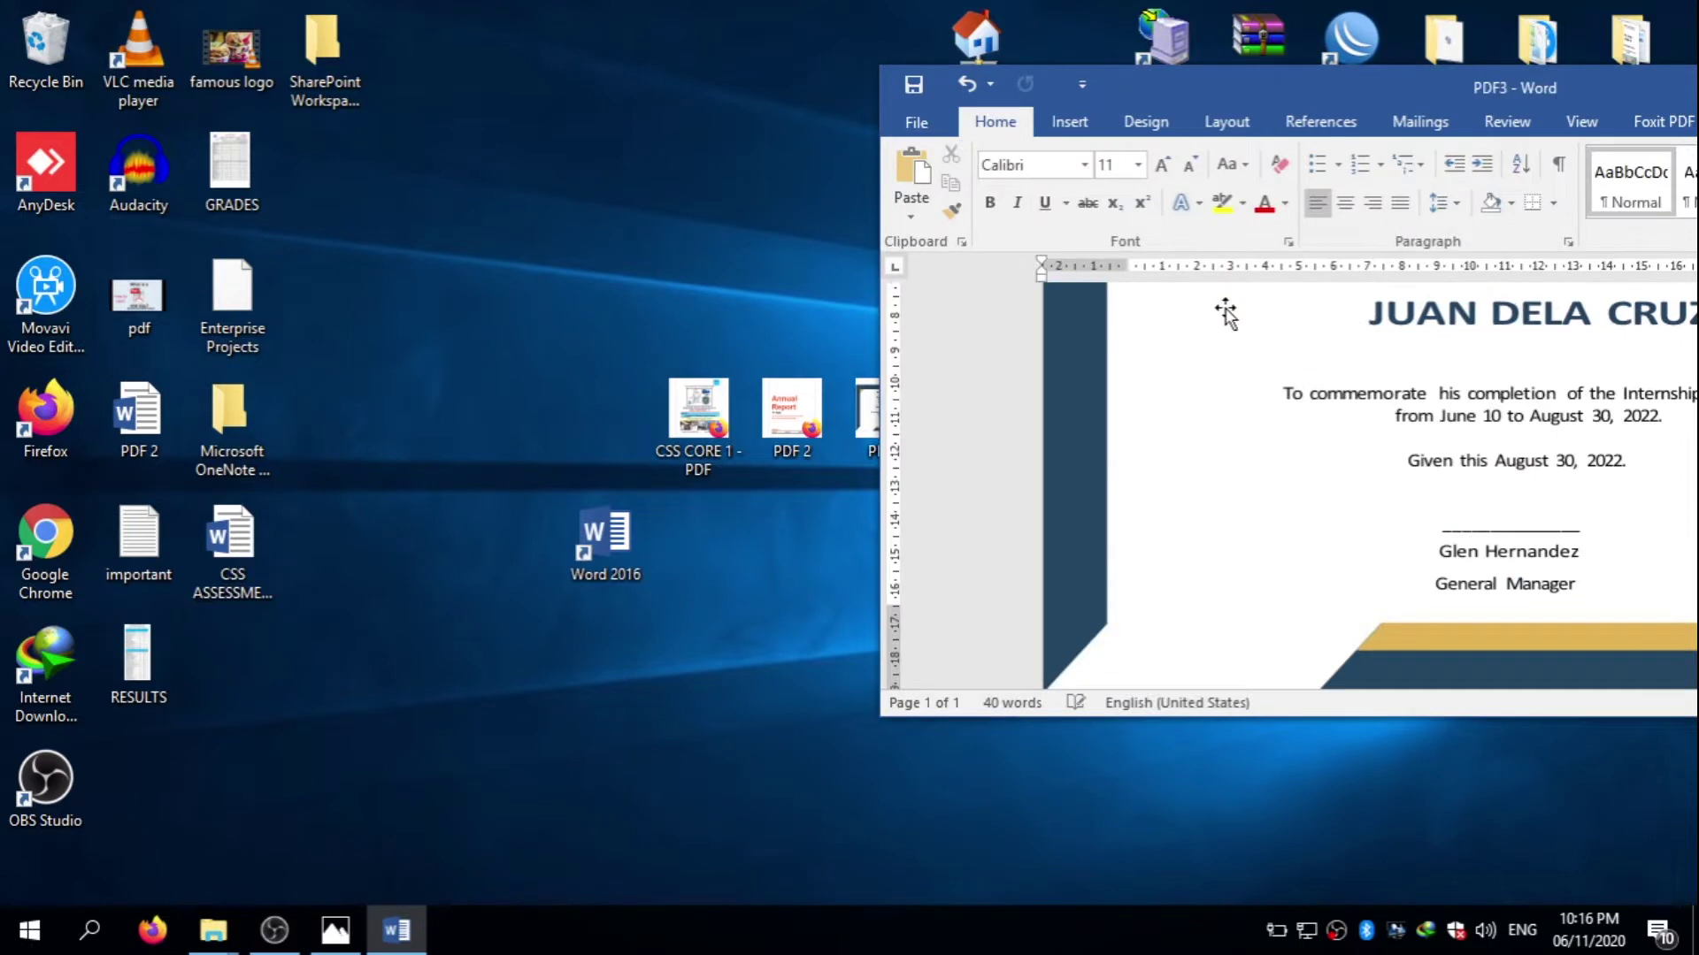
pyautogui.moveTo(1433, 92); pyautogui.dragTo(874, 191)
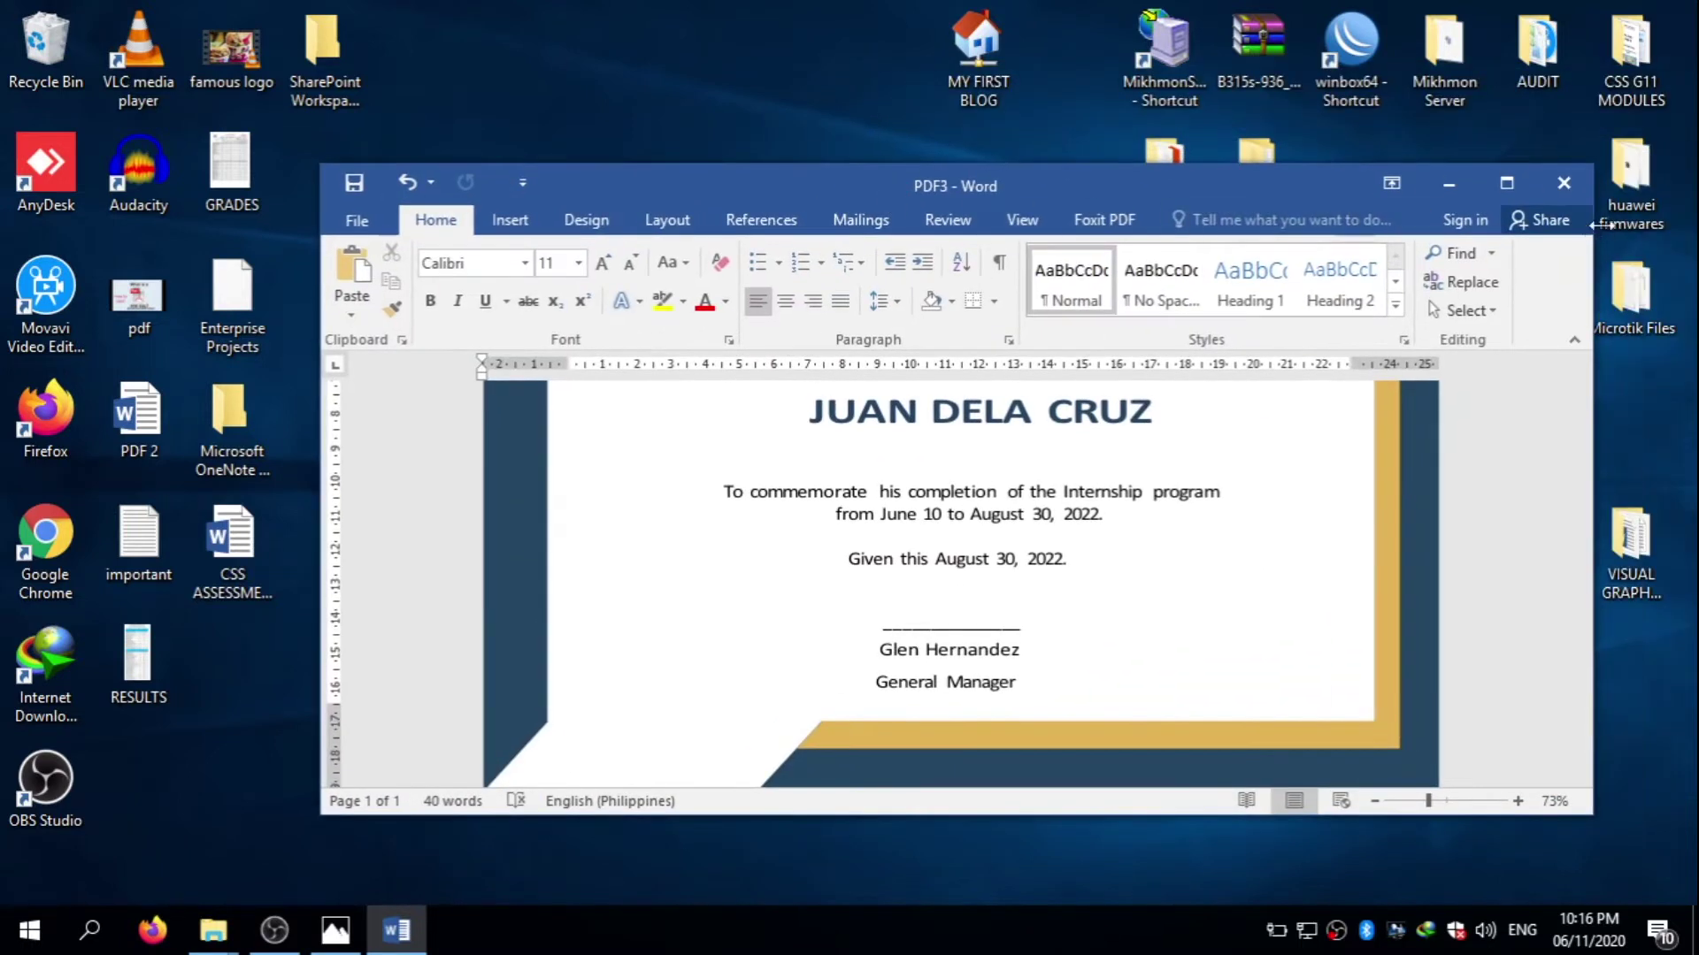
# - Cancel closing the certificate and open File > Open > Browse to reach the Desktop files
pyautogui.click(1563, 183)
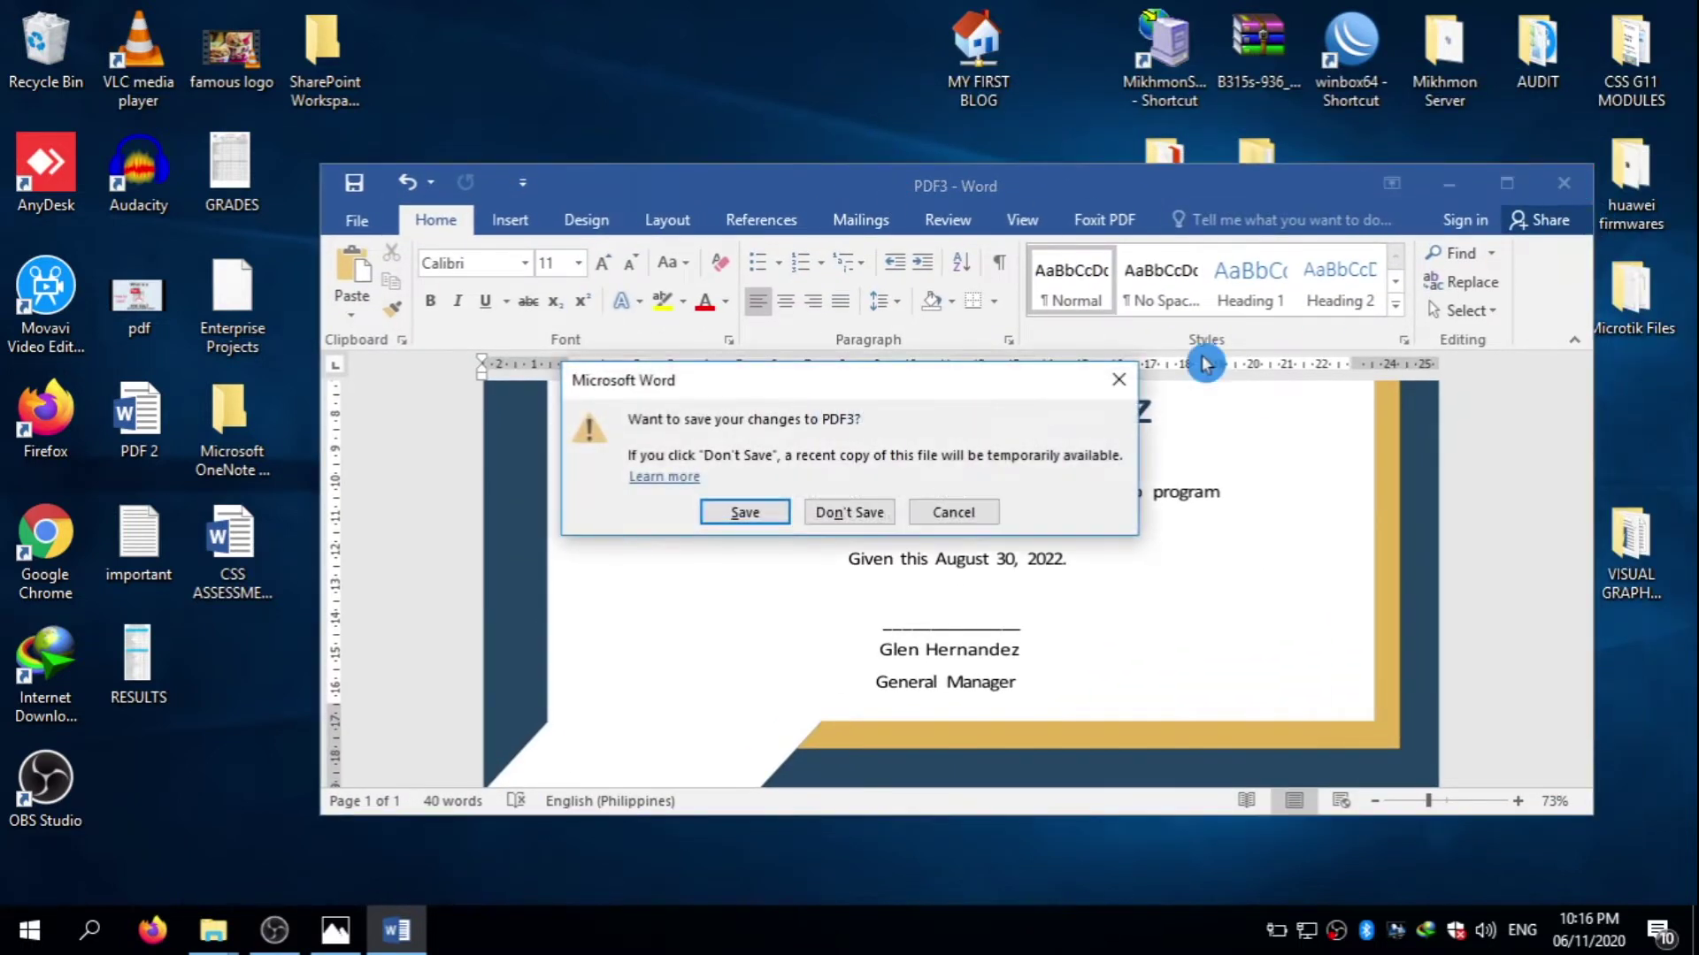
pyautogui.click(954, 512)
pyautogui.click(367, 226)
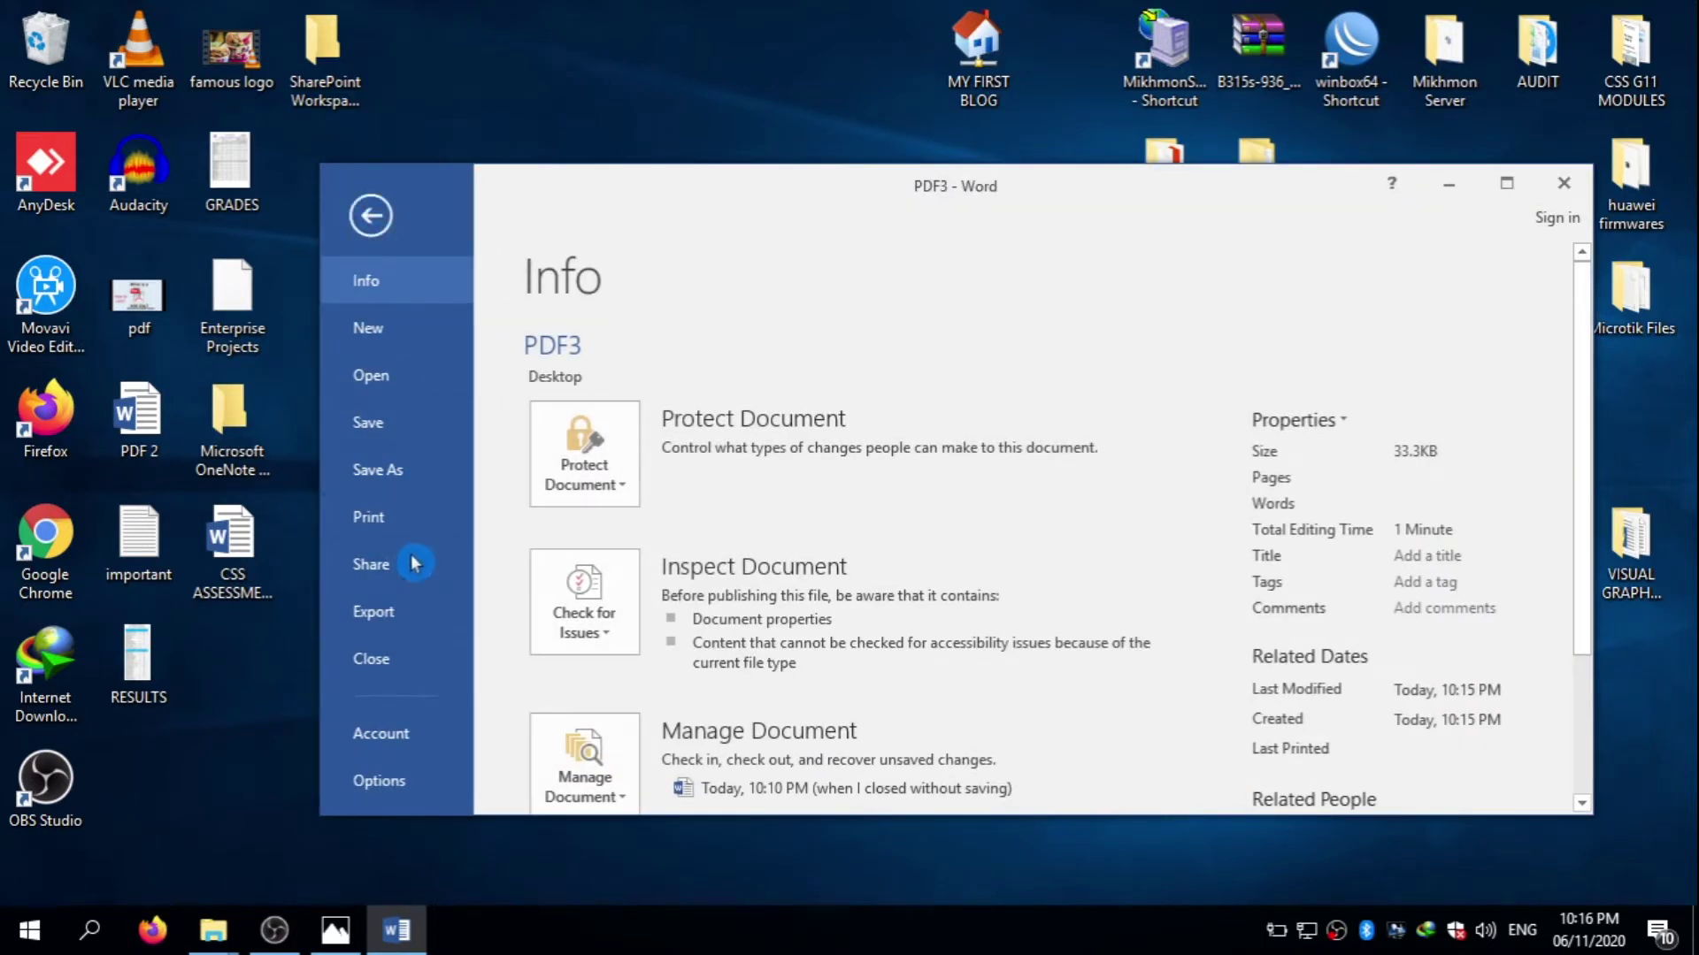
pyautogui.click(398, 382)
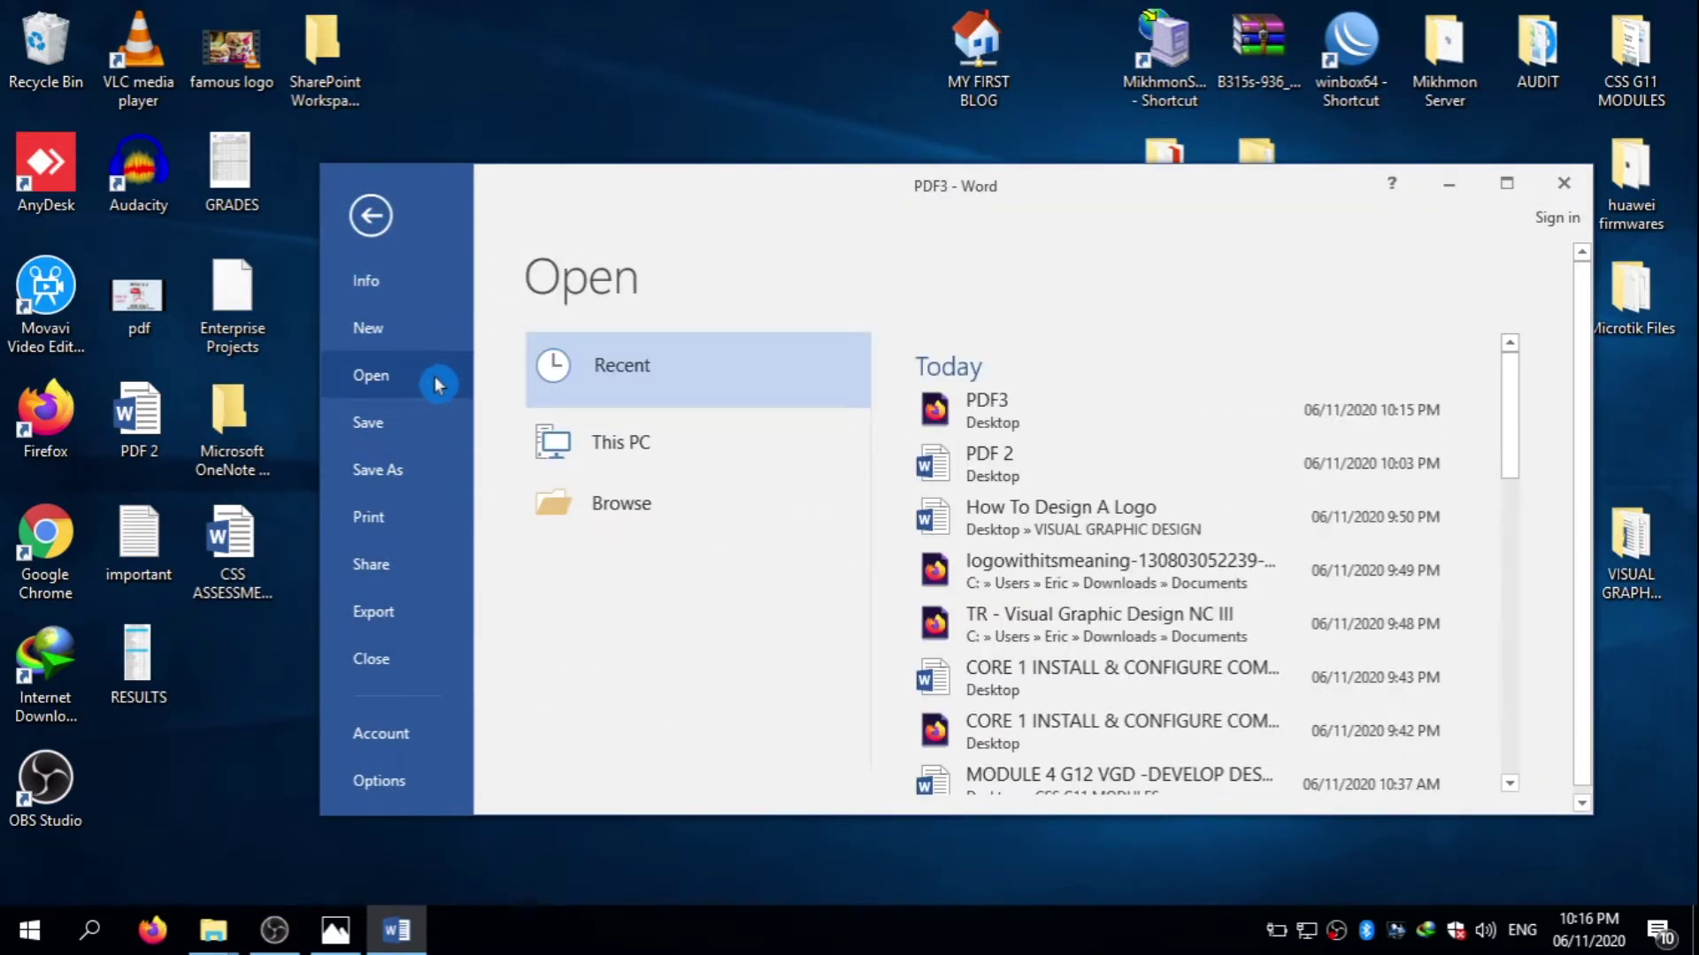
pyautogui.click(705, 494)
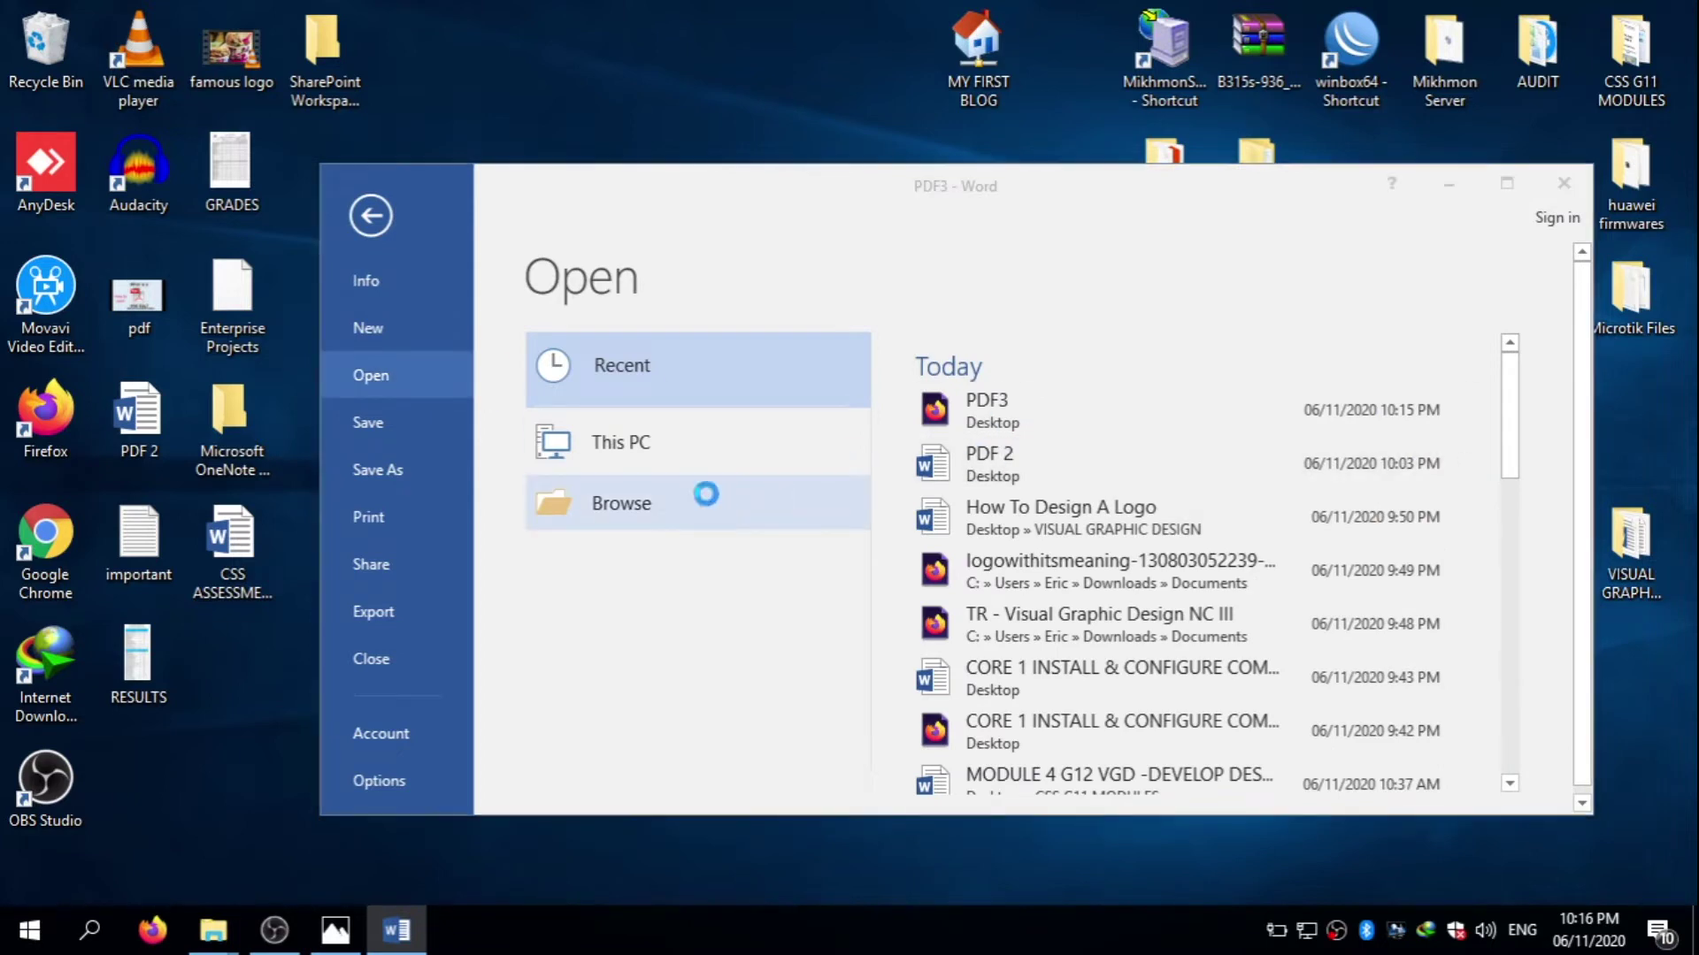
pyautogui.click(1150, 180)
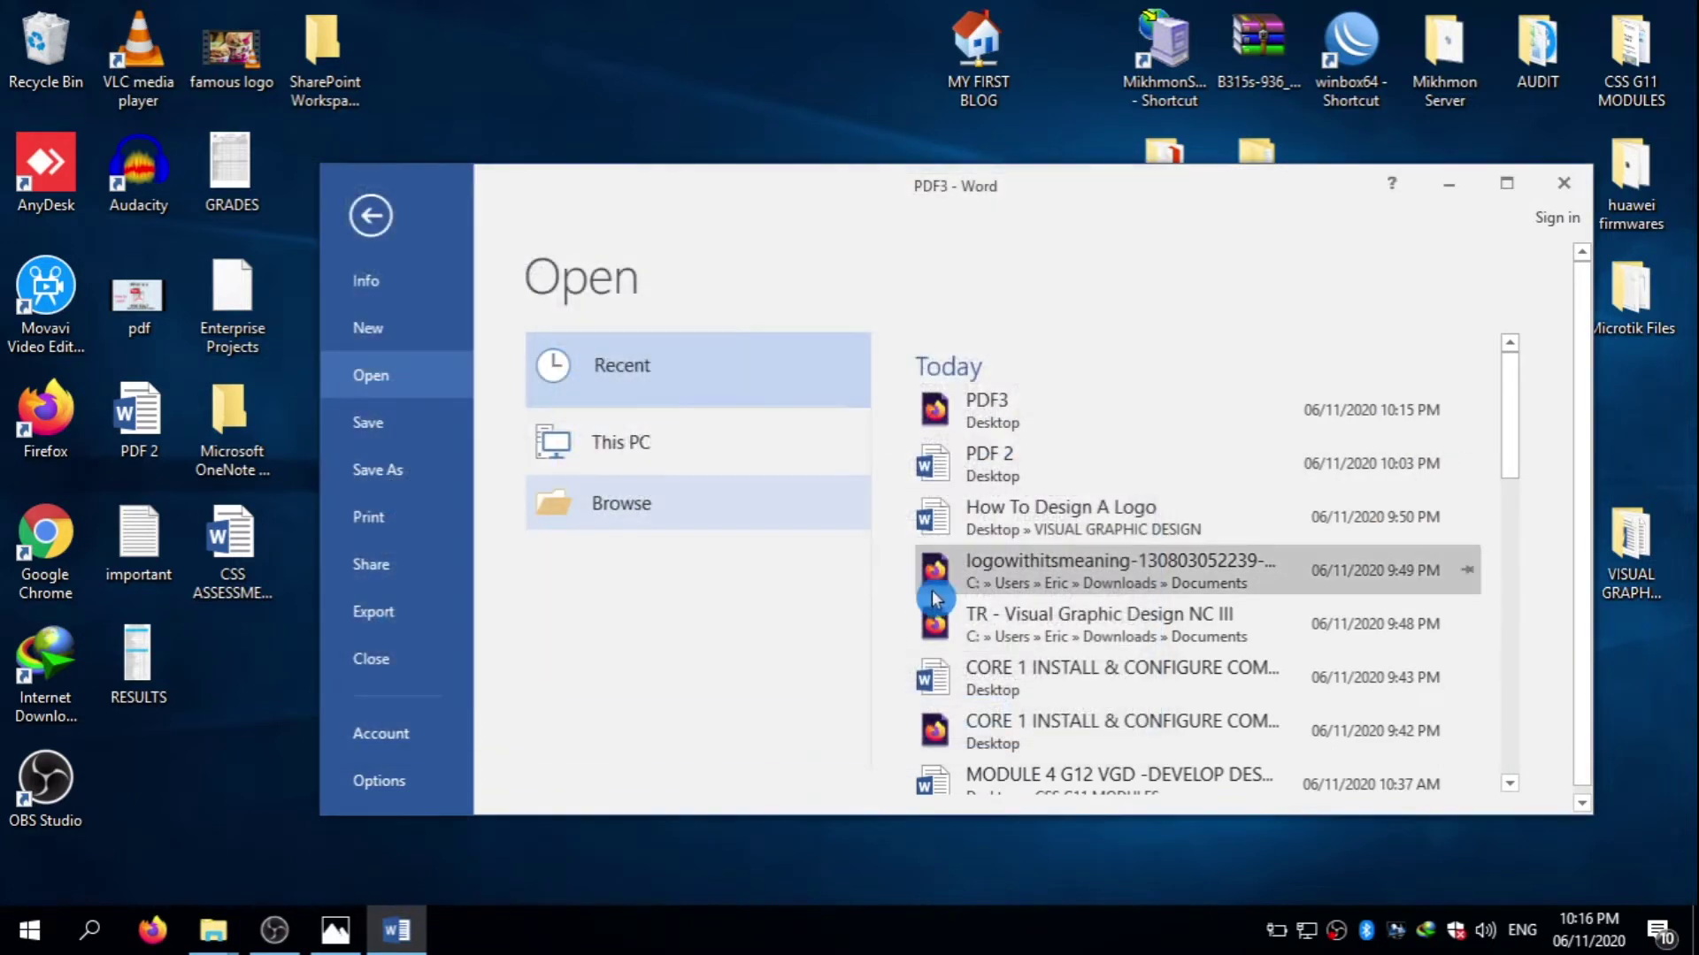
pyautogui.click(720, 510)
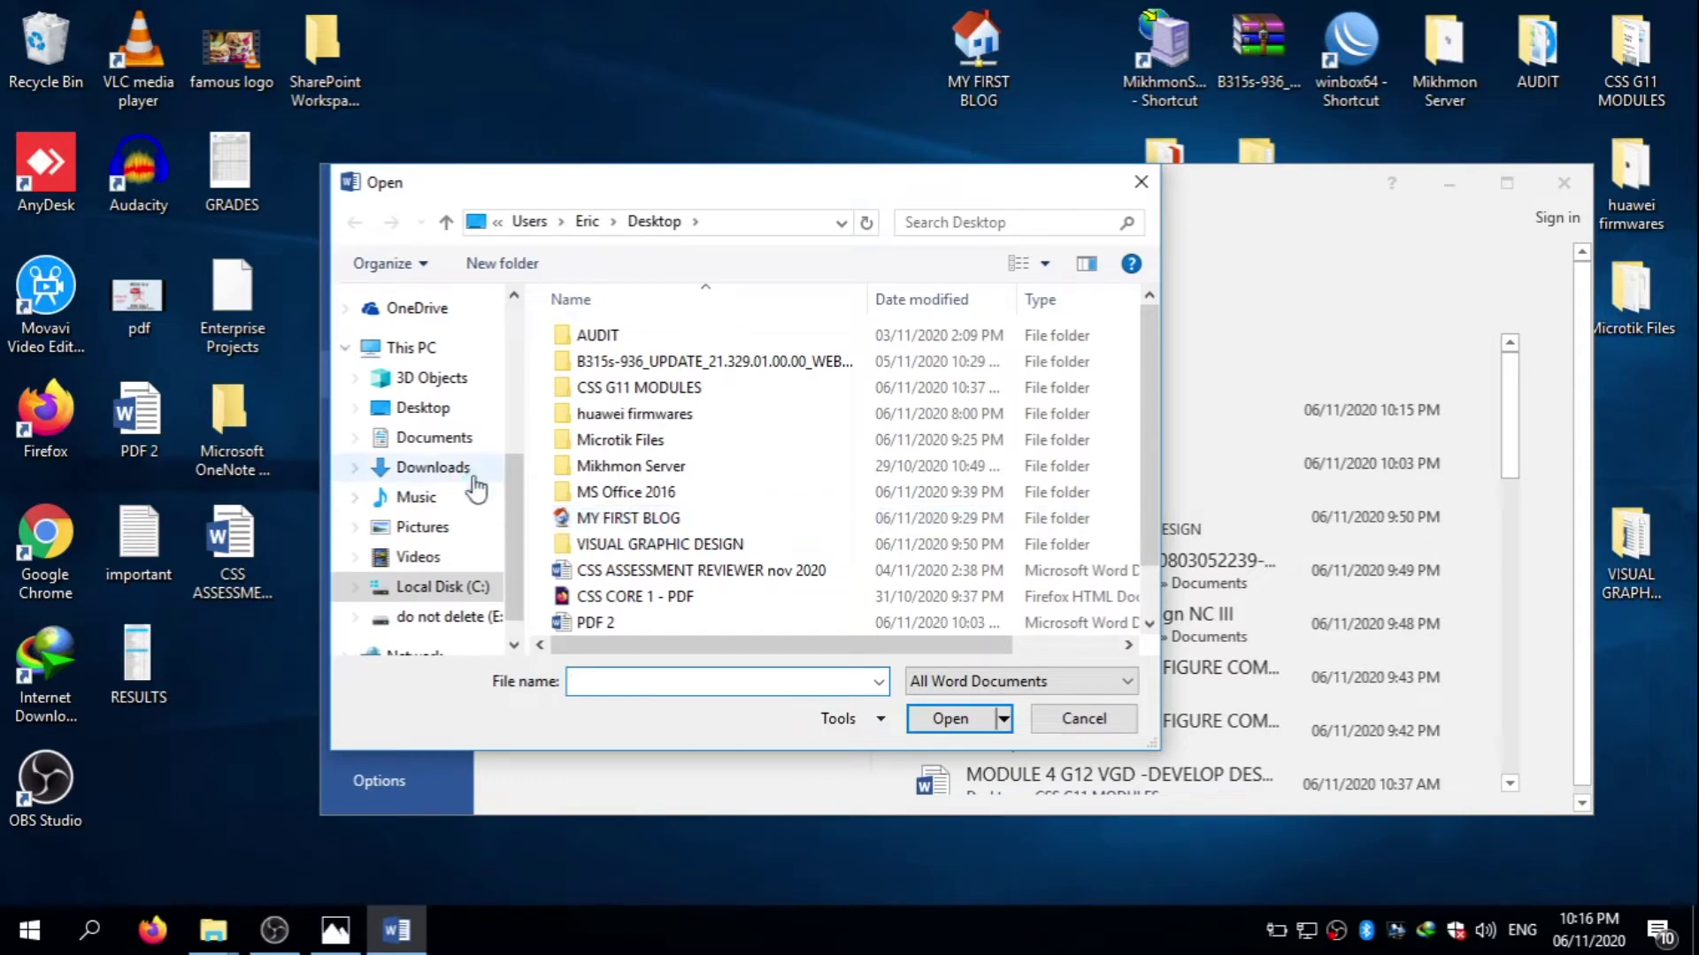
# - Pick CSS CORE 1 - PDF from the Desktop folder in the Open dialog
pyautogui.click(459, 420)
pyautogui.scroll(-2, 1150, 486)
pyautogui.moveTo(1150, 487); pyautogui.dragTo(1141, 577)
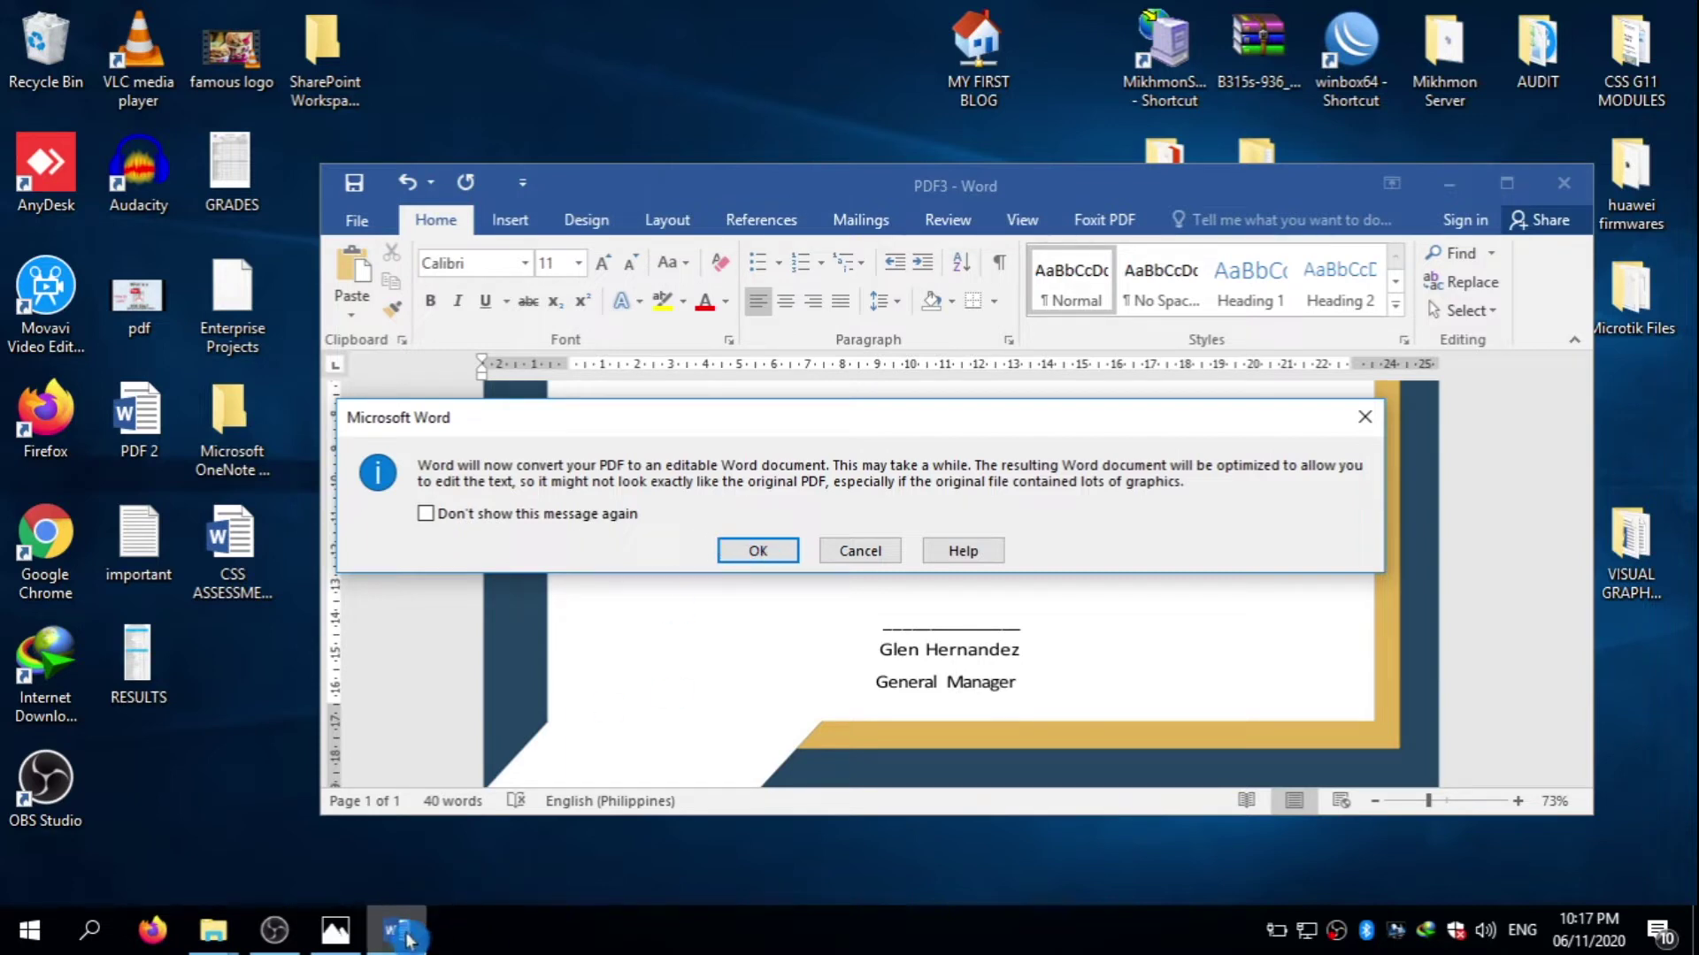
# - Return to Word and confirm converting CSS CORE 1 - PDF into an editable document
pyautogui.rightClick(588, 863)
pyautogui.click(654, 607)
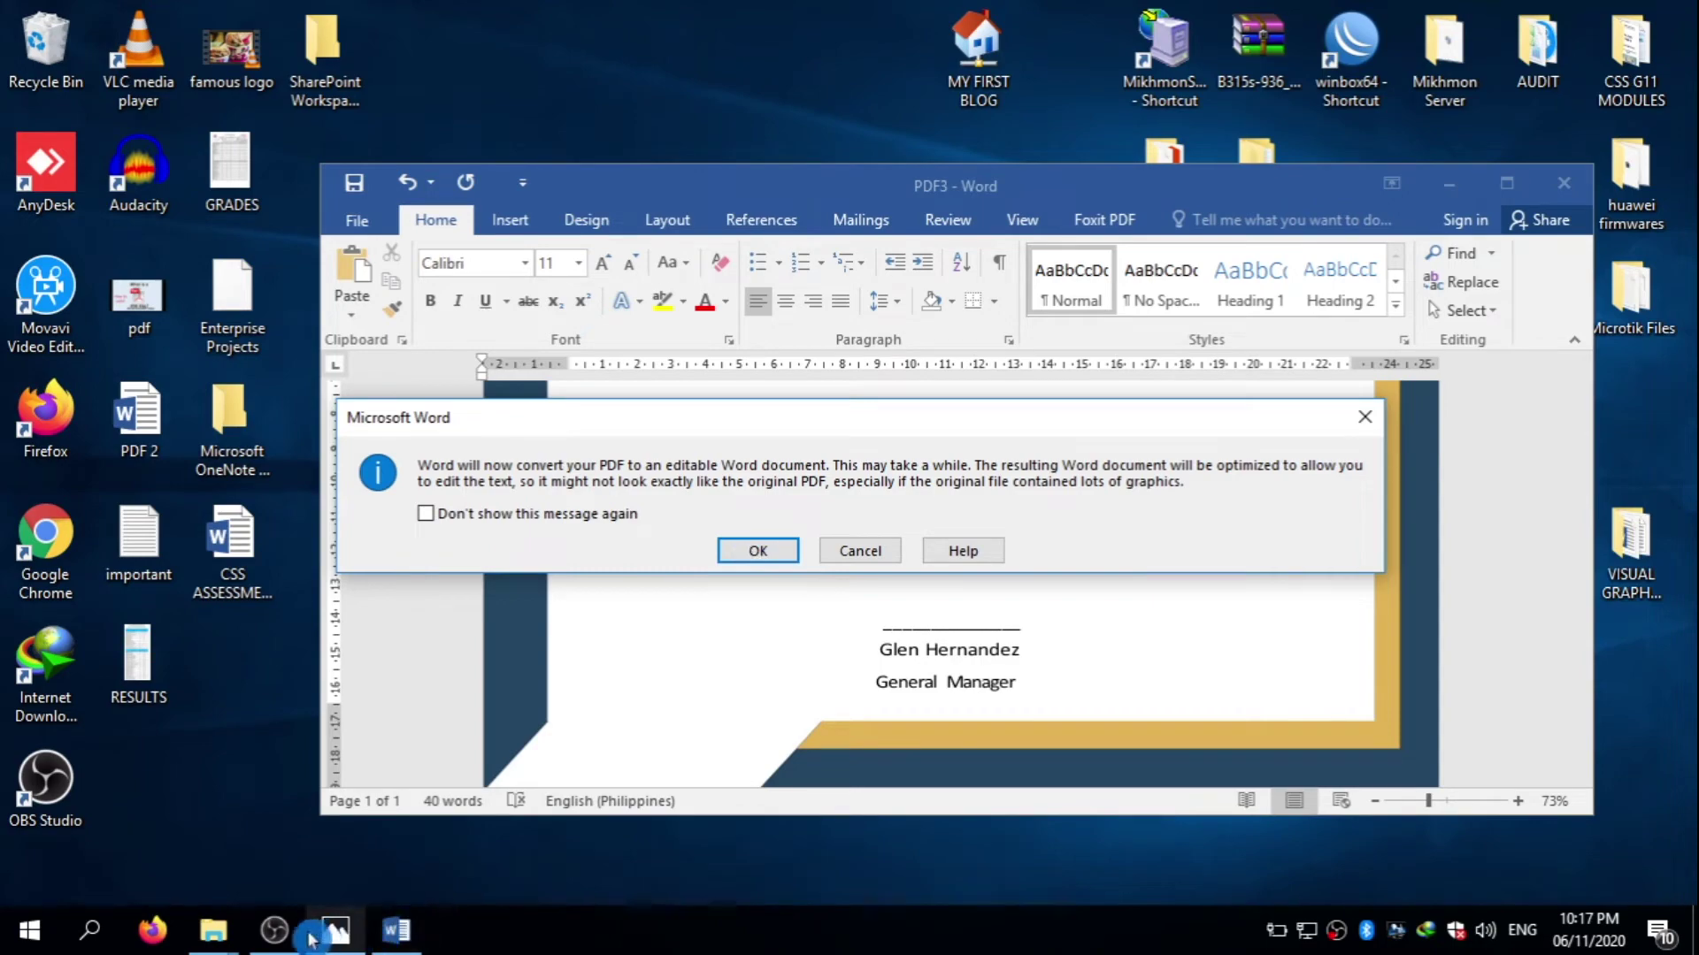
pyautogui.click(335, 931)
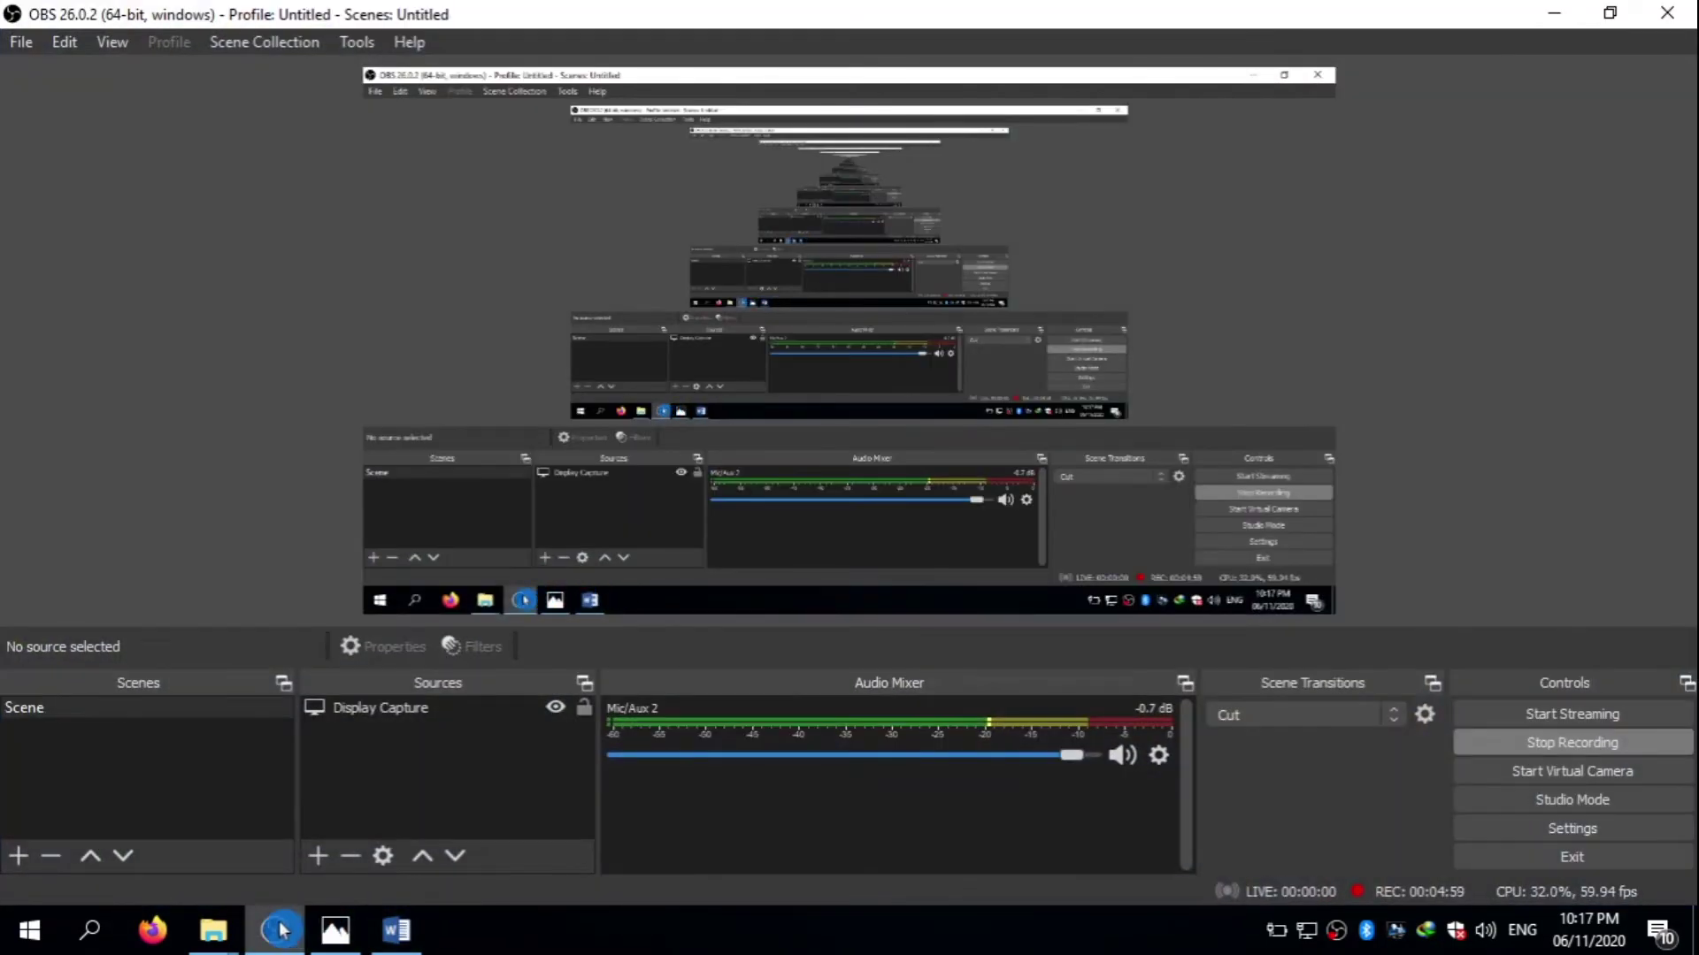
pyautogui.click(330, 929)
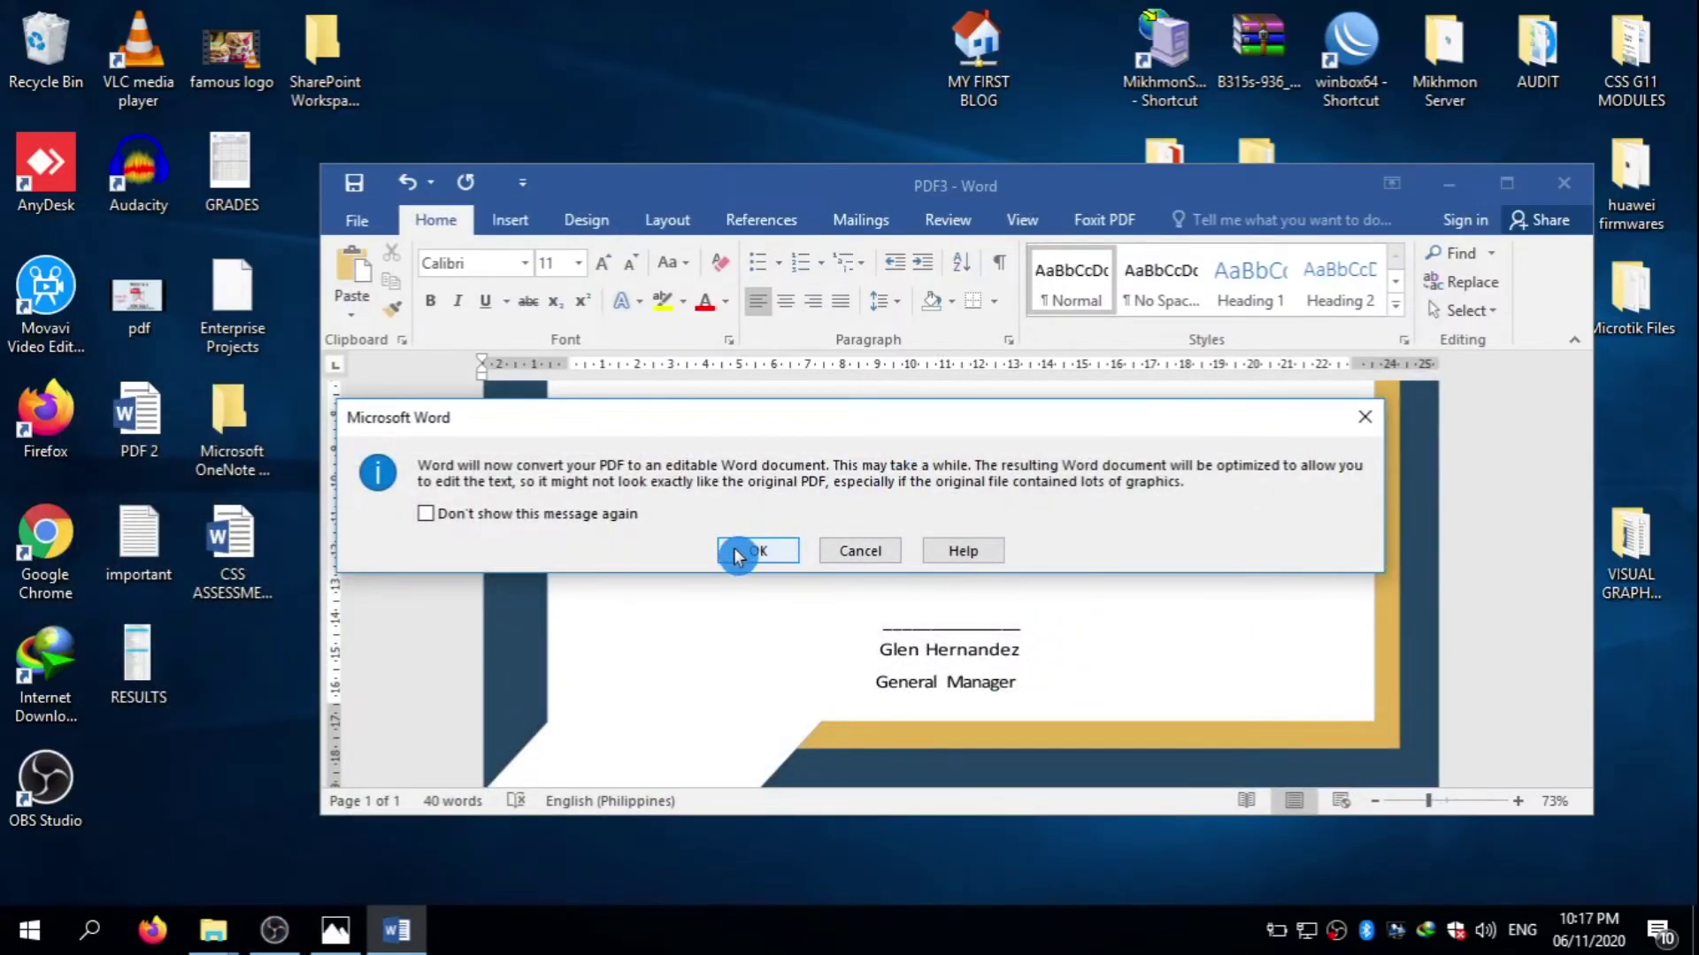
pyautogui.moveTo(812, 432); pyautogui.dragTo(938, 209)
pyautogui.click(885, 326)
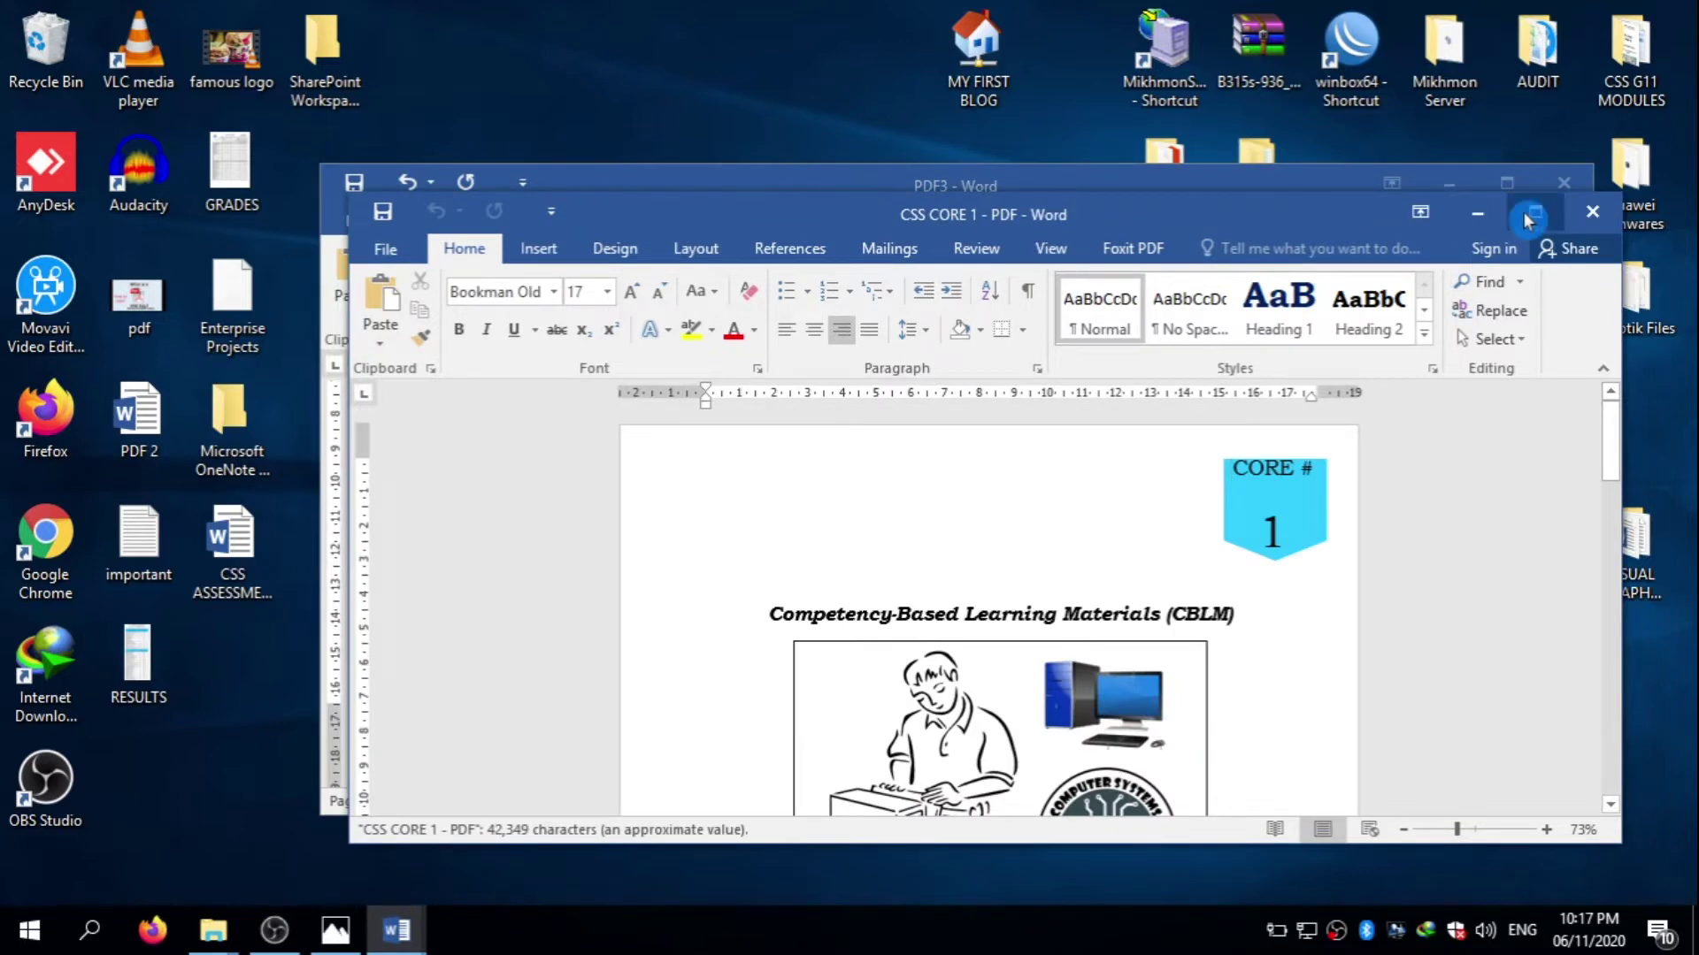
# - Maximize the converted CSS CORE 1 document and select a block of its module text
pyautogui.click(1528, 221)
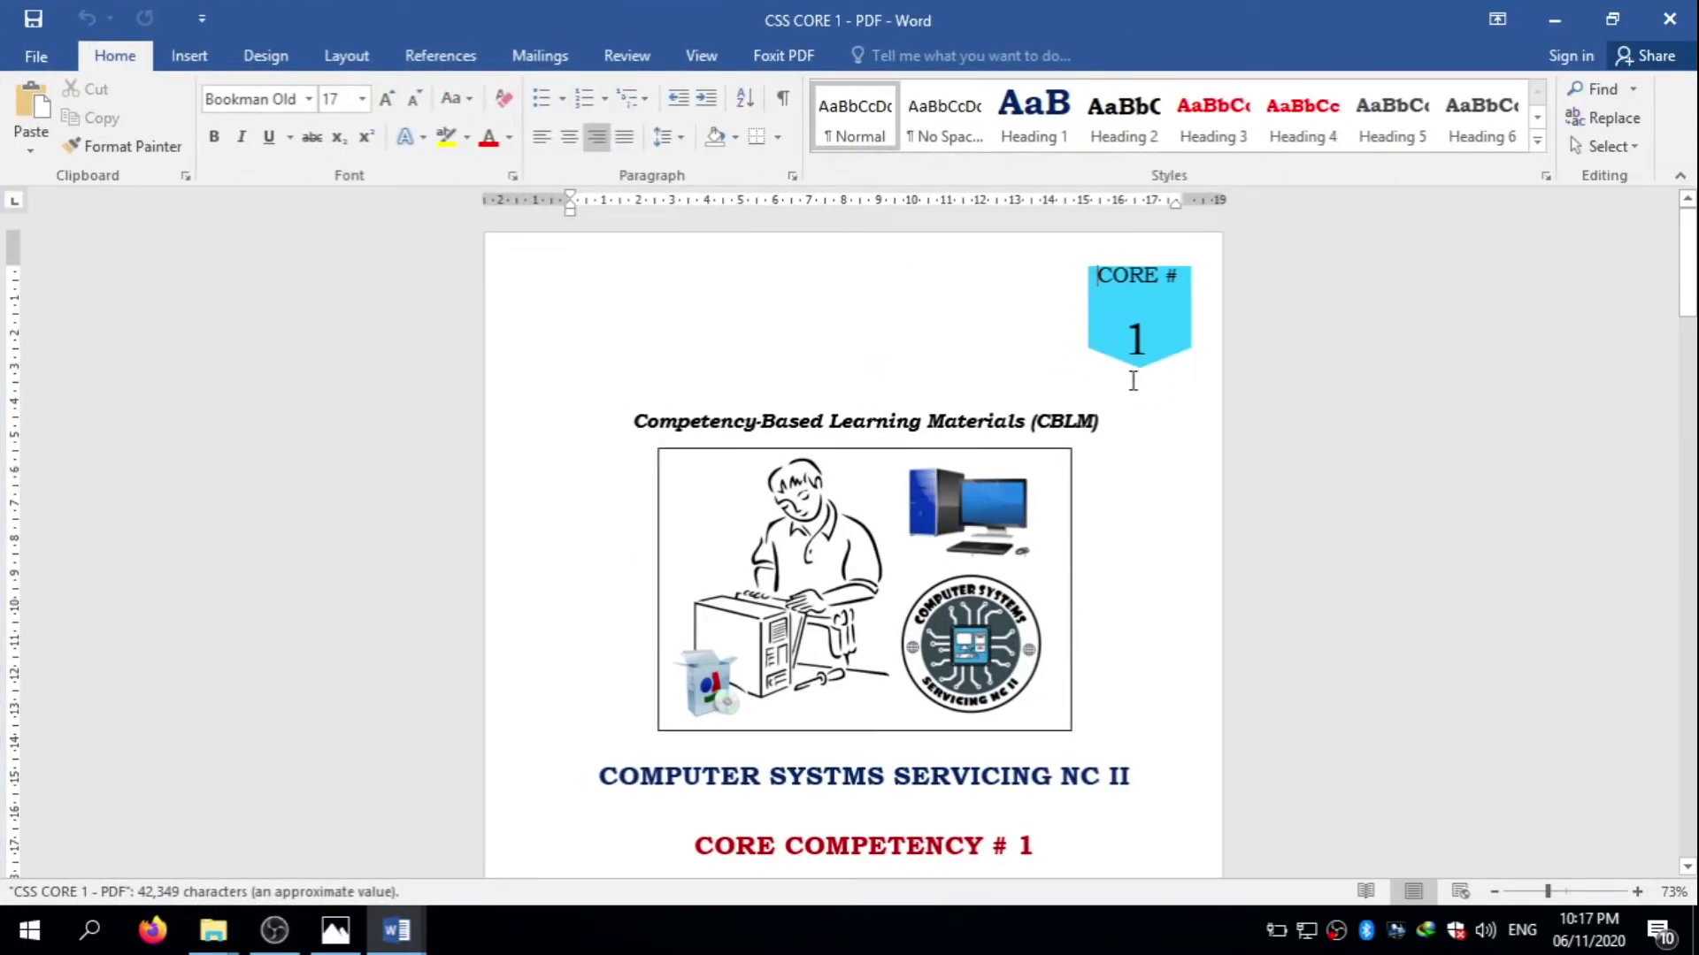
pyautogui.click(1686, 232)
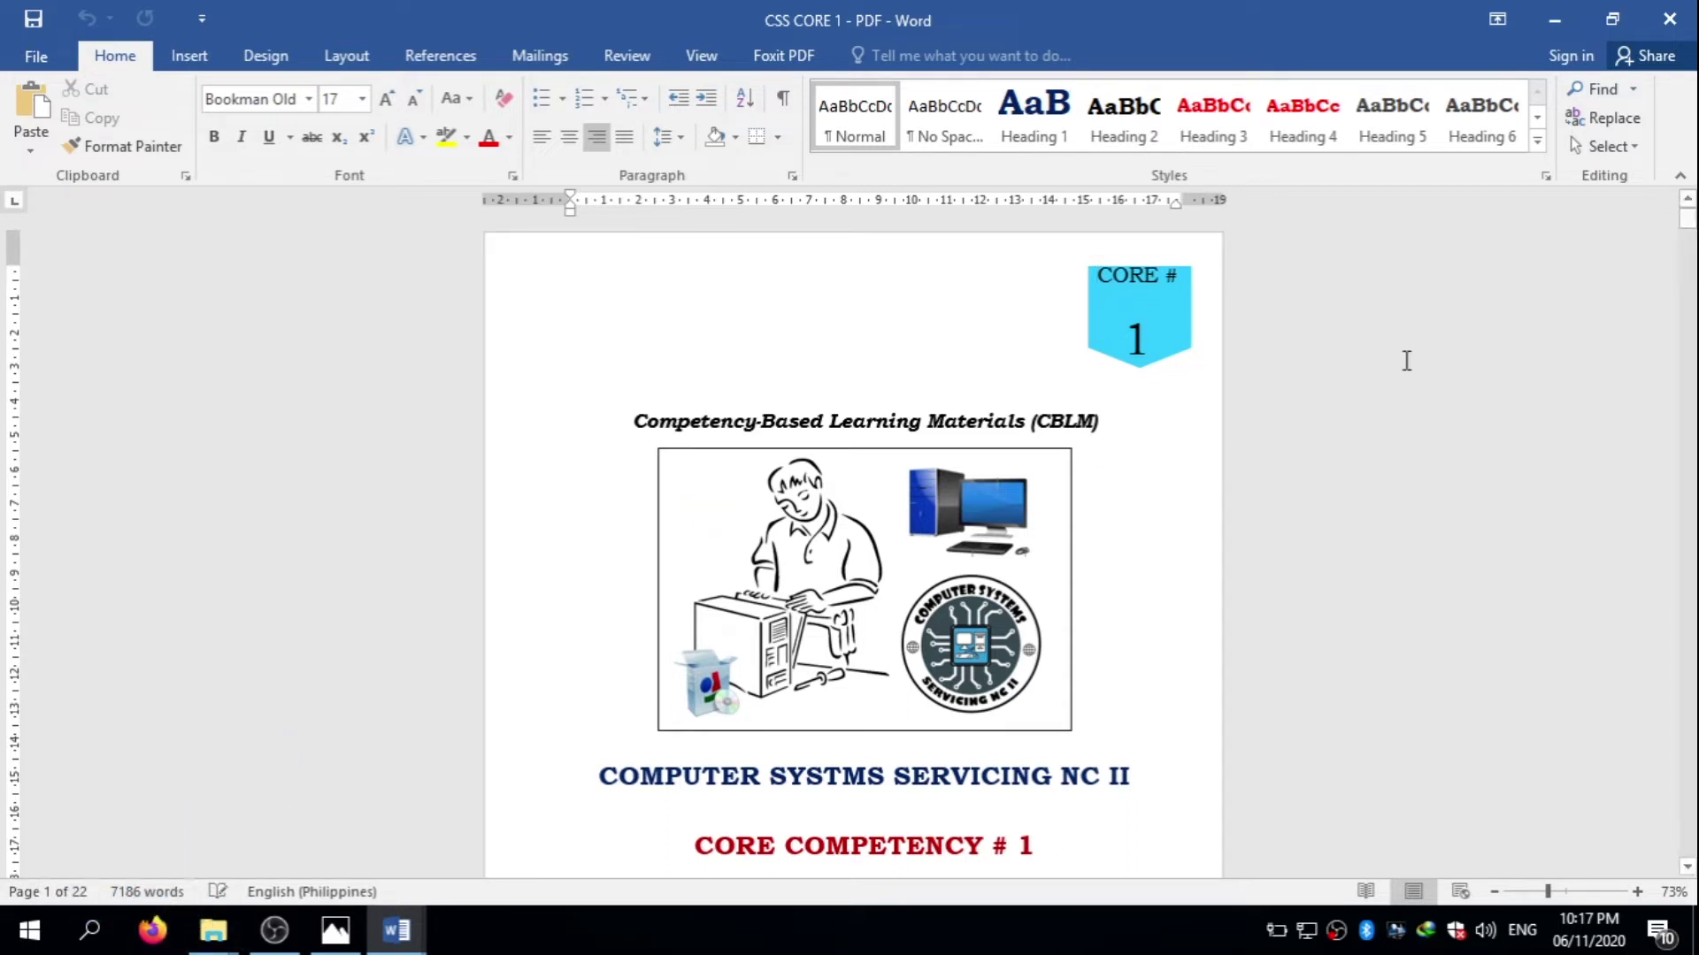
pyautogui.moveTo(1685, 222); pyautogui.dragTo(1685, 447)
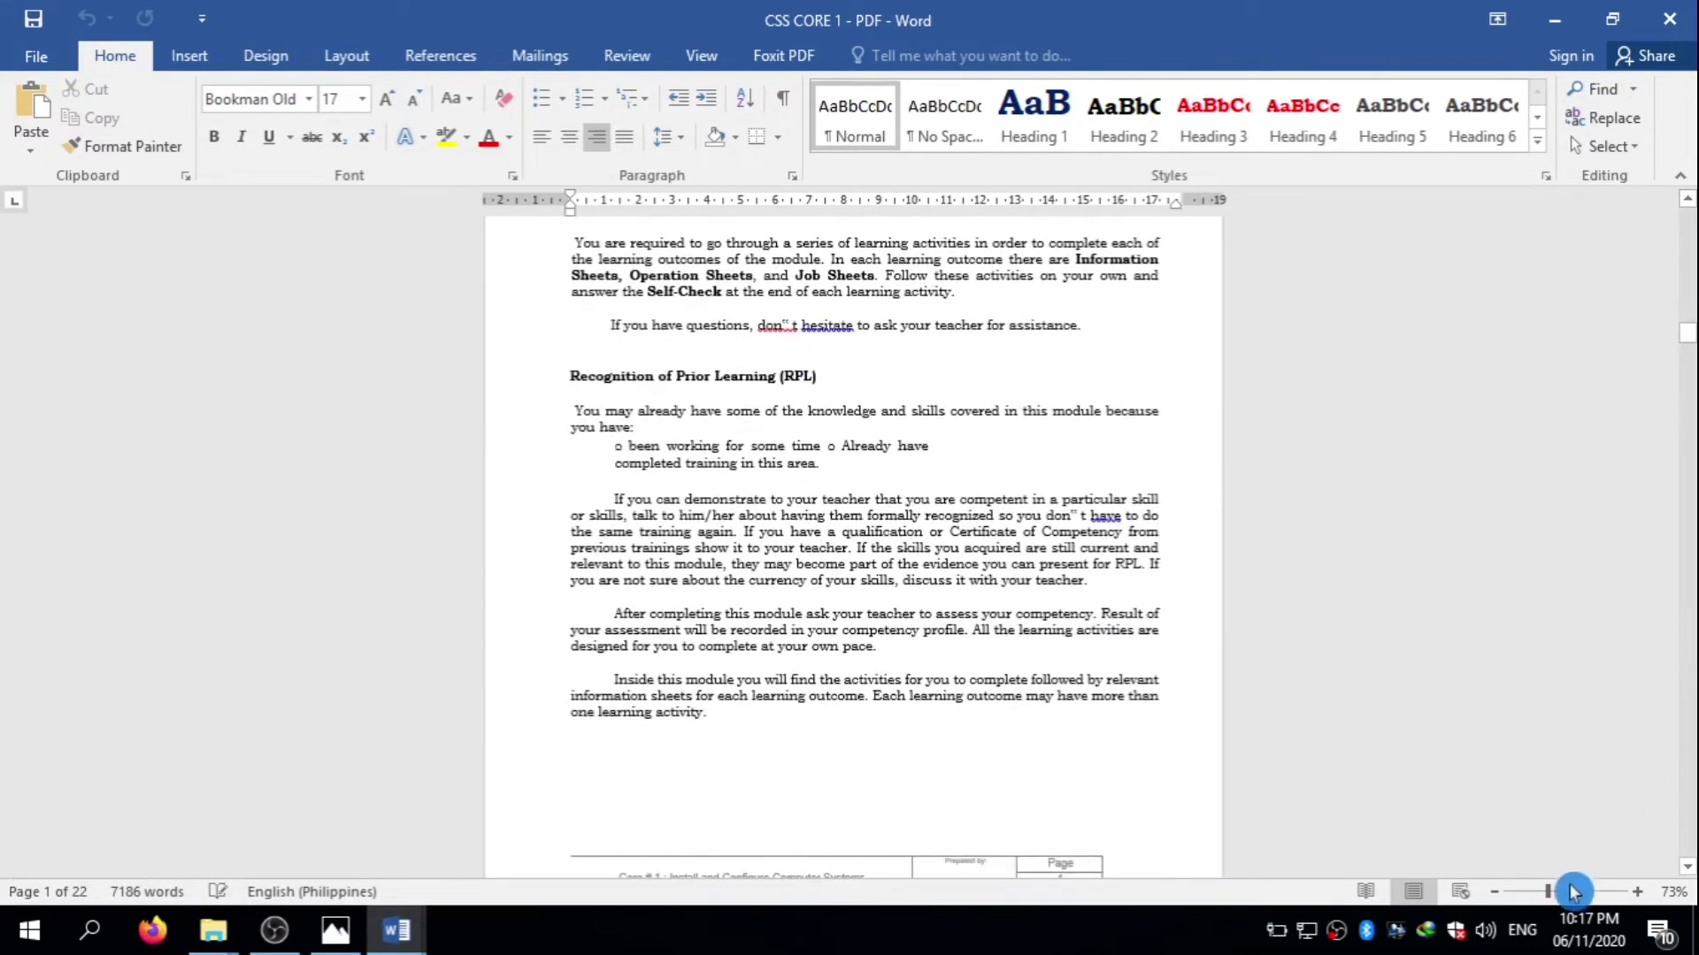
pyautogui.moveTo(1547, 892); pyautogui.dragTo(1560, 893)
pyautogui.moveTo(1009, 485); pyautogui.dragTo(885, 584)
# - Scroll to the competency table, select text across its rows, then minimize the document
pyautogui.scroll(-6, 885, 584)
pyautogui.scroll(-10, 702, 743)
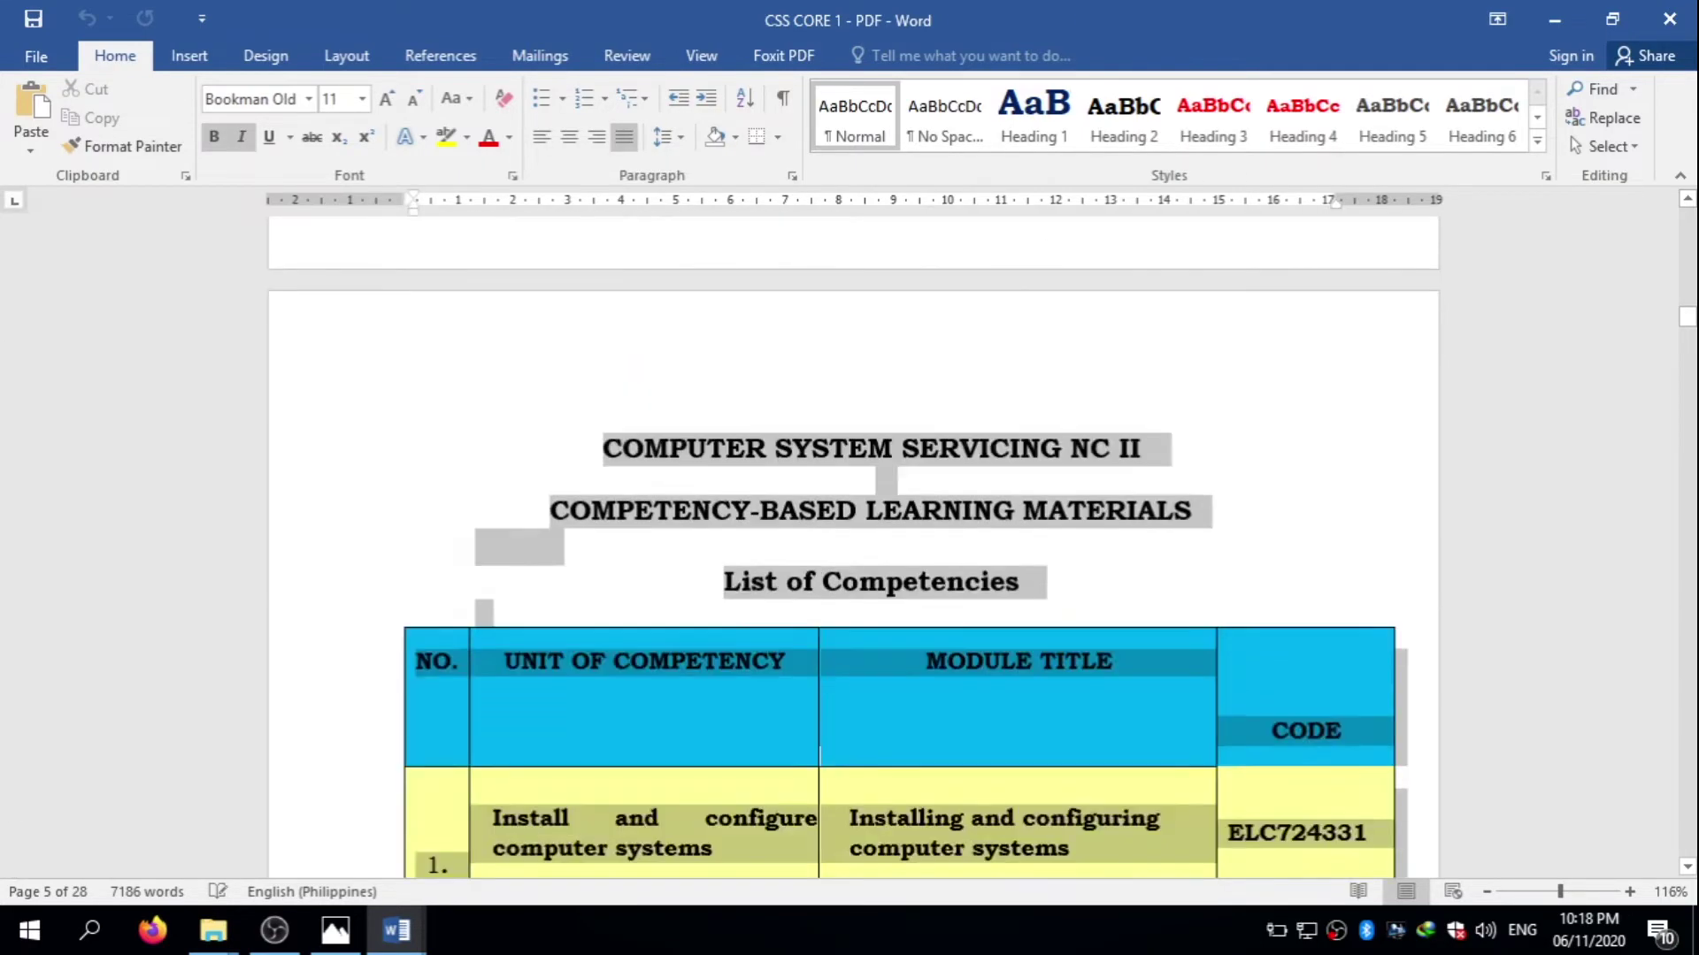
pyautogui.moveTo(702, 743); pyautogui.dragTo(696, 507)
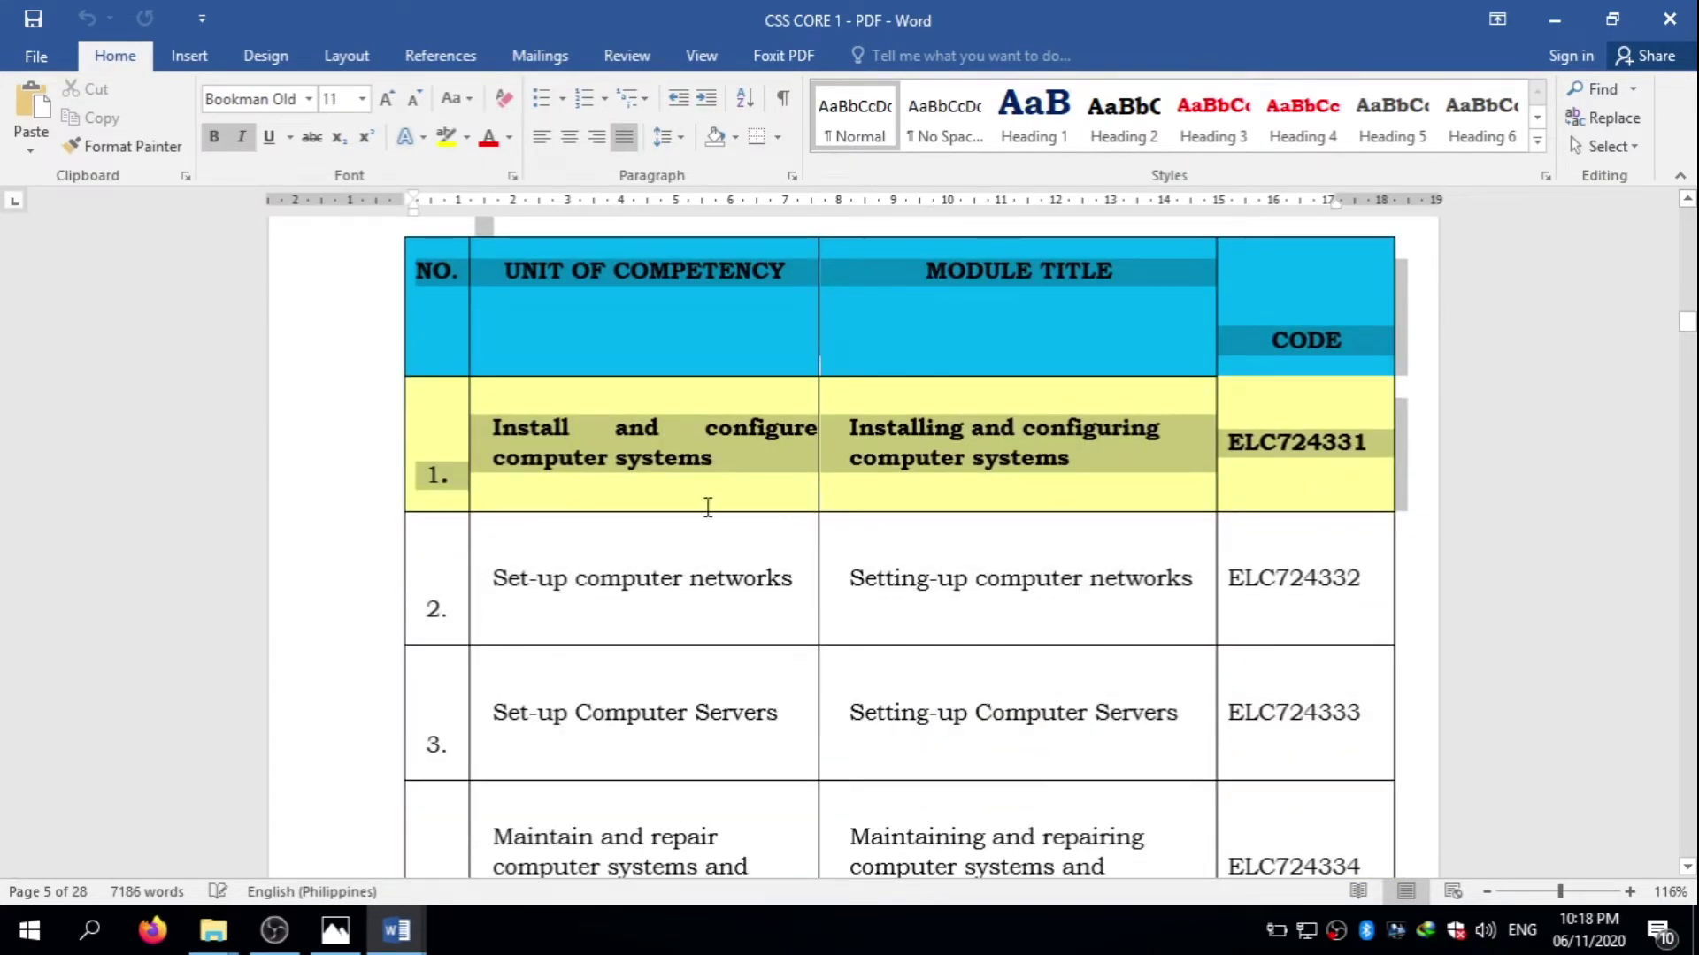
pyautogui.click(665, 477)
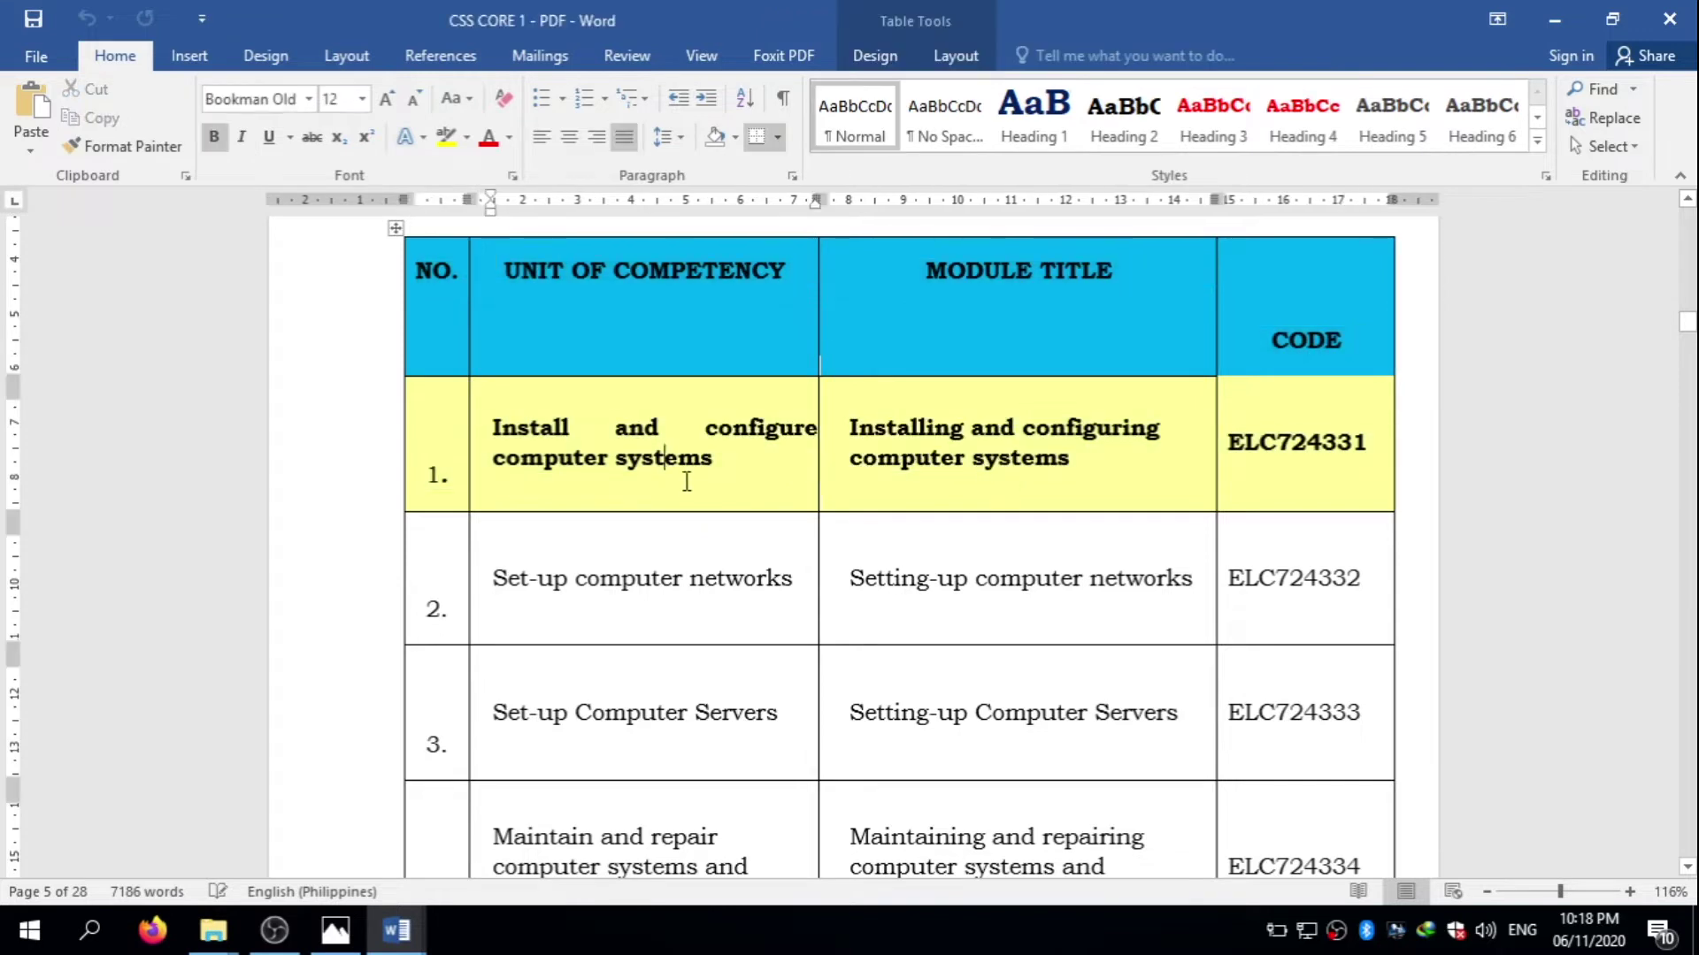
pyautogui.moveTo(723, 460); pyautogui.dragTo(788, 622)
pyautogui.click(649, 494)
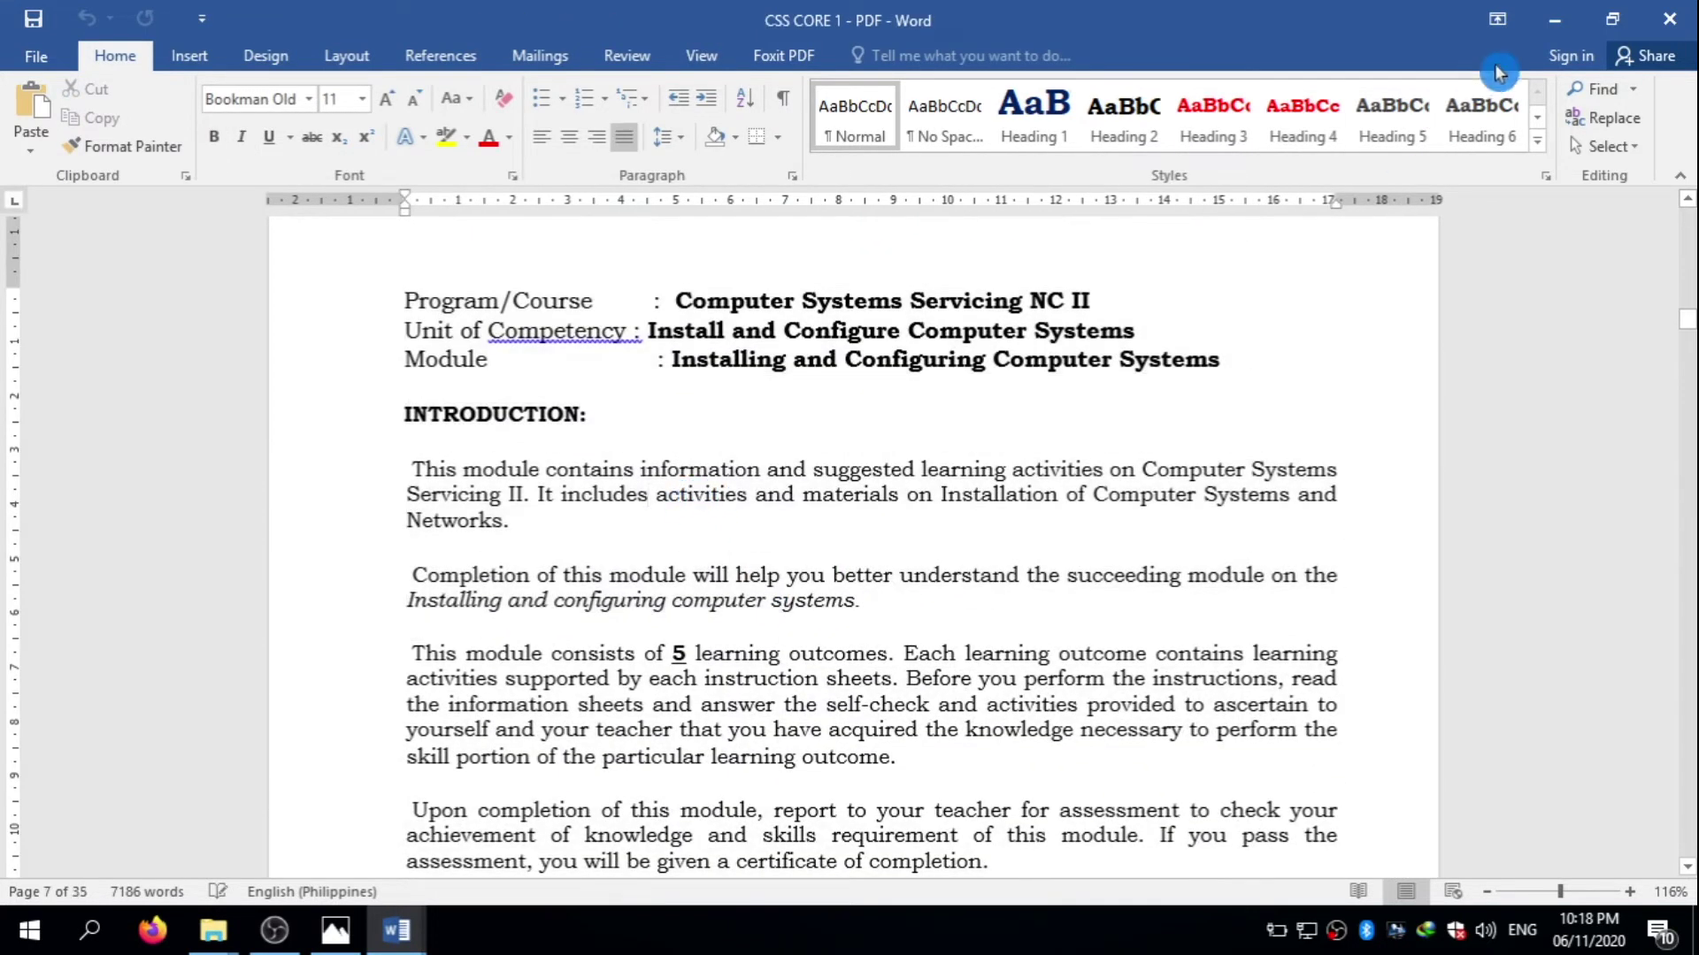
pyautogui.click(1542, 22)
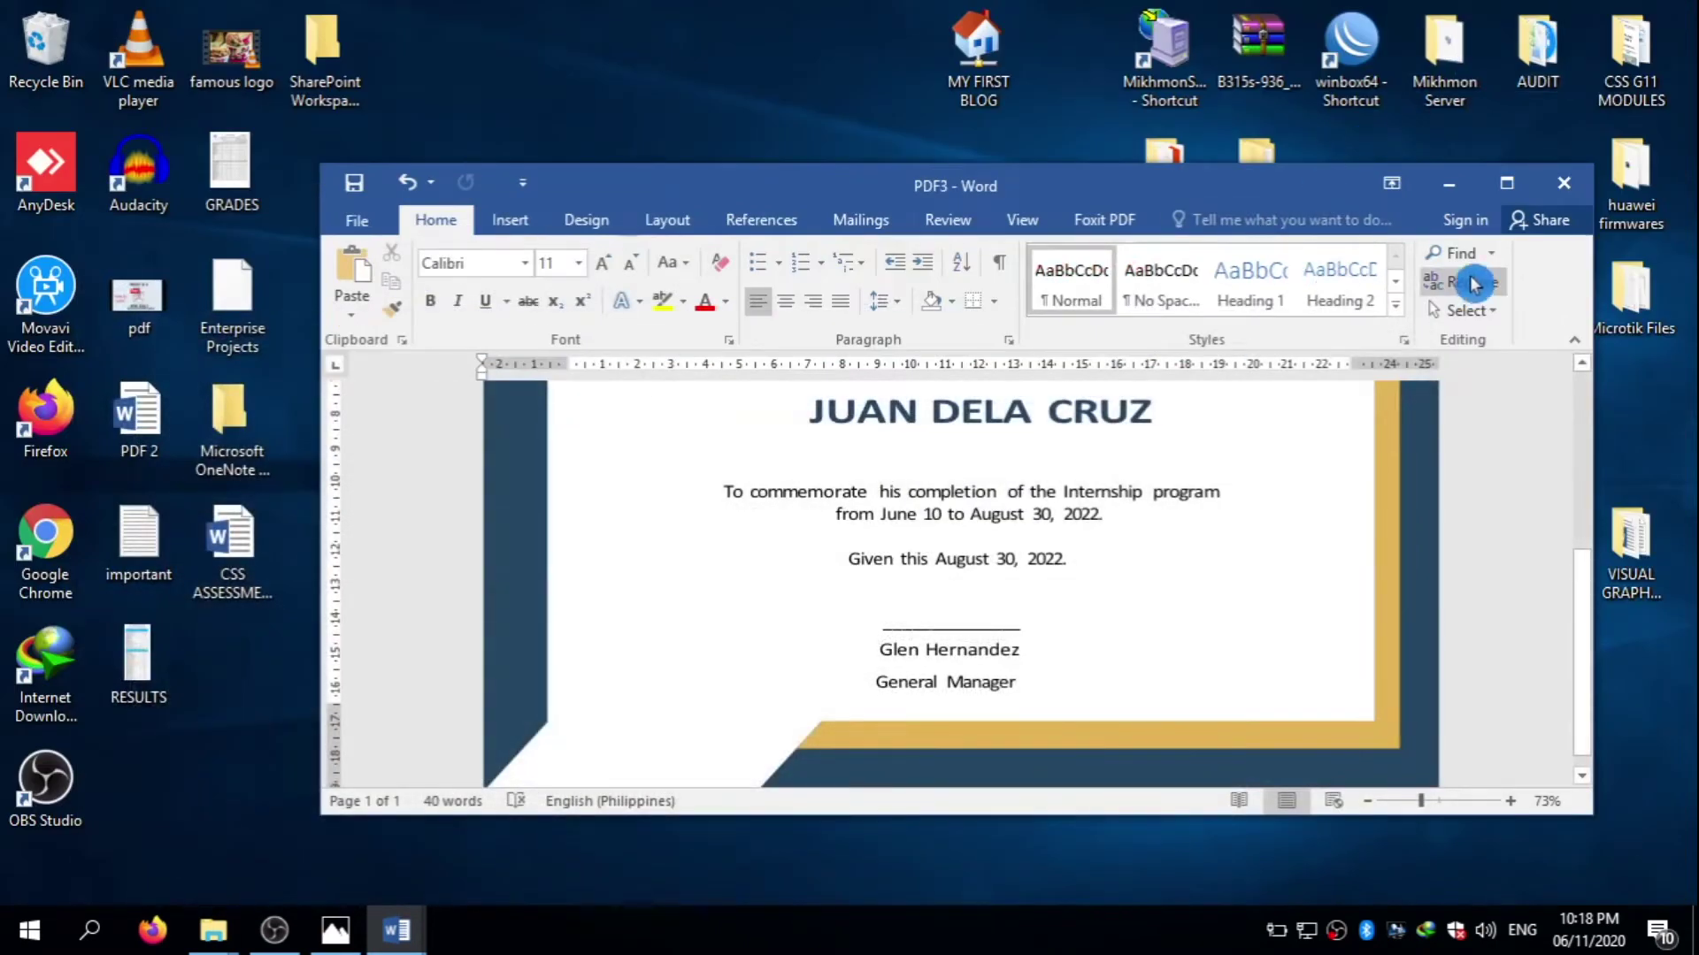
# - Minimize the PDF3 certificate window and move the Foxit PhantomPDF shortcut left
pyautogui.click(1451, 184)
pyautogui.moveTo(1106, 560); pyautogui.dragTo(996, 545)
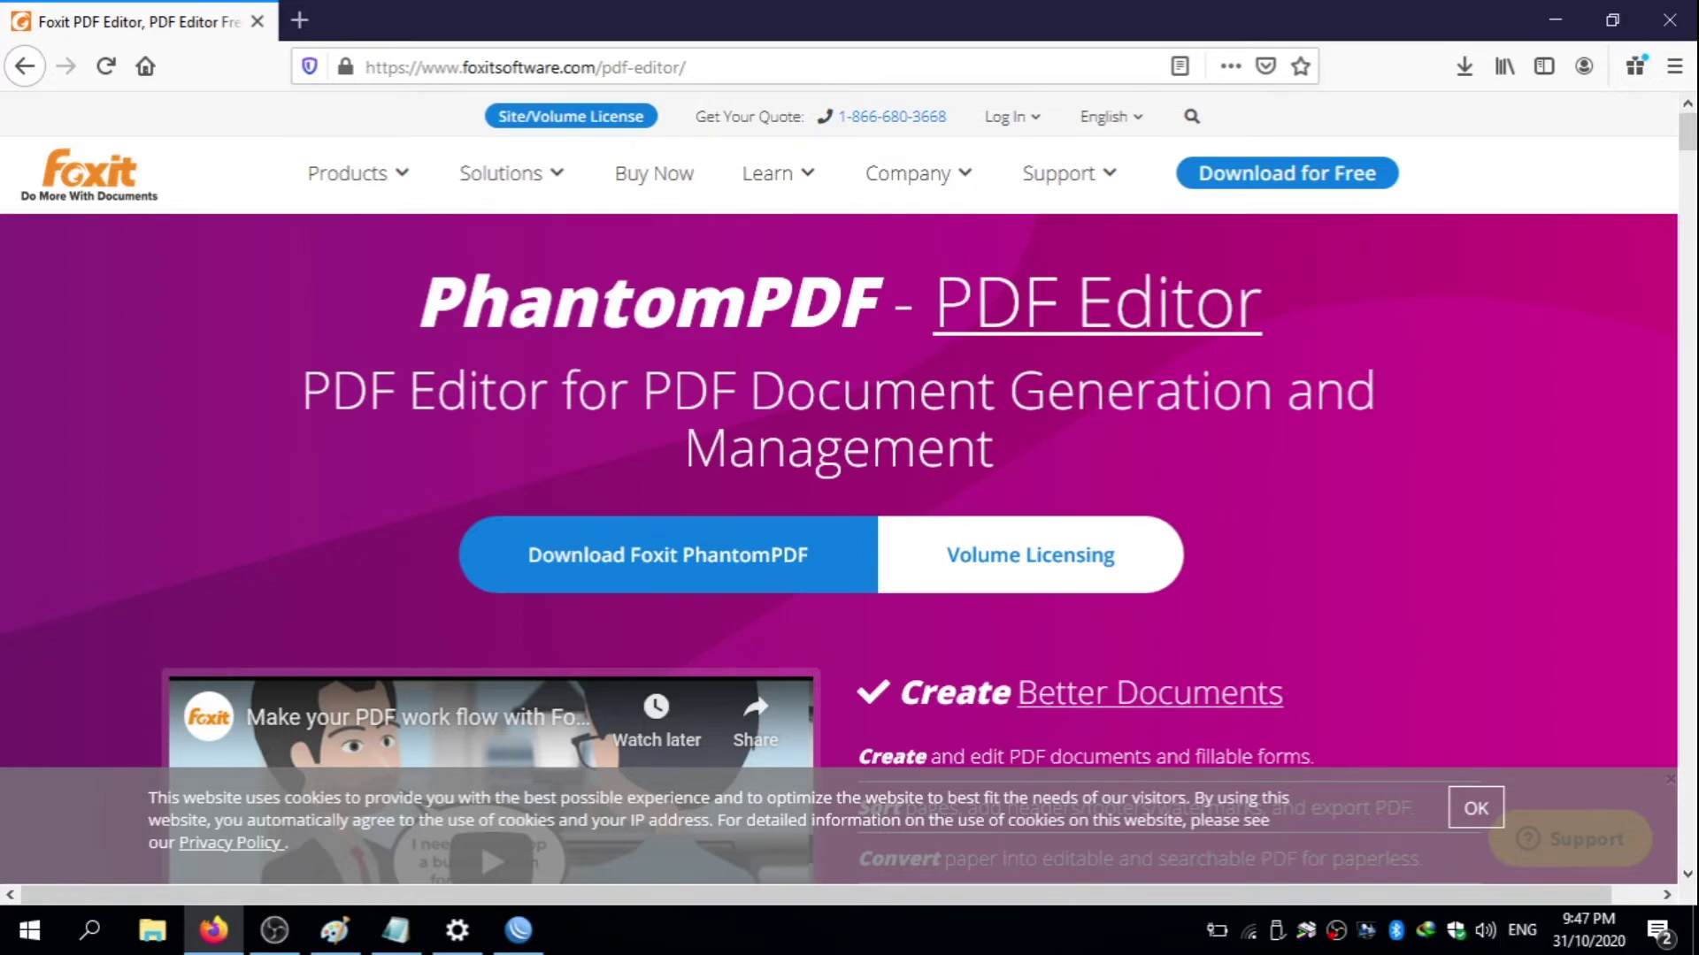
# - Open Firefox, go to google.com, and start typing 'foxit editor' into the search box
pyautogui.click(1694, 935)
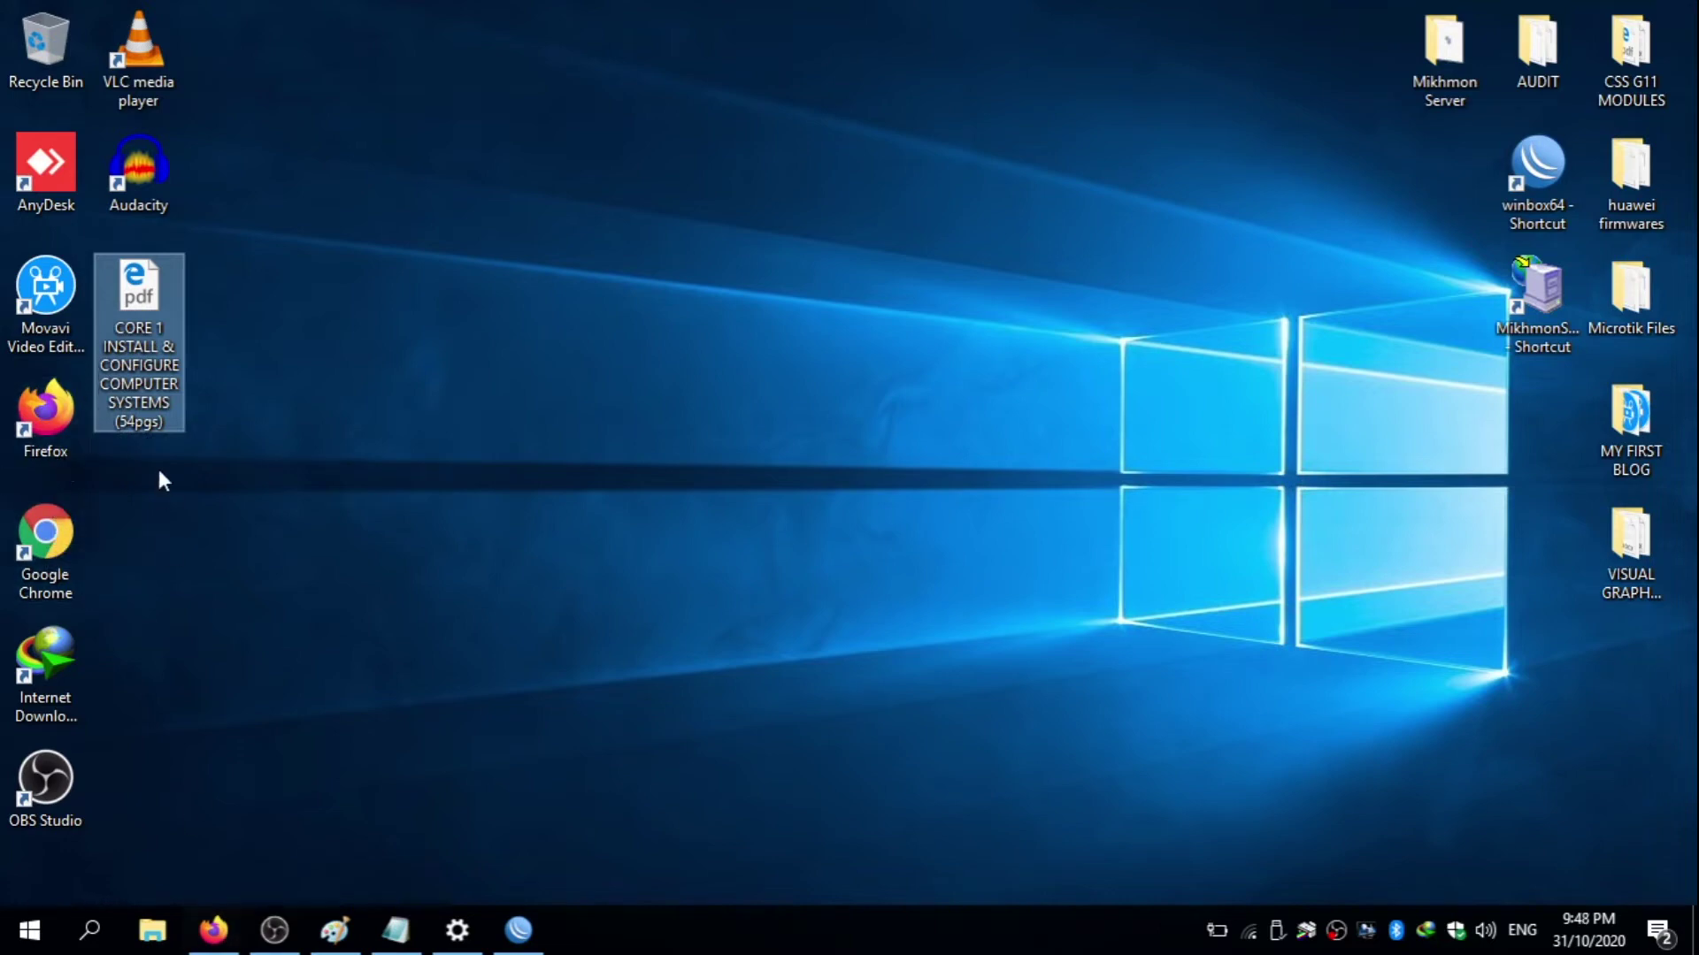
pyautogui.doubleClick(47, 429)
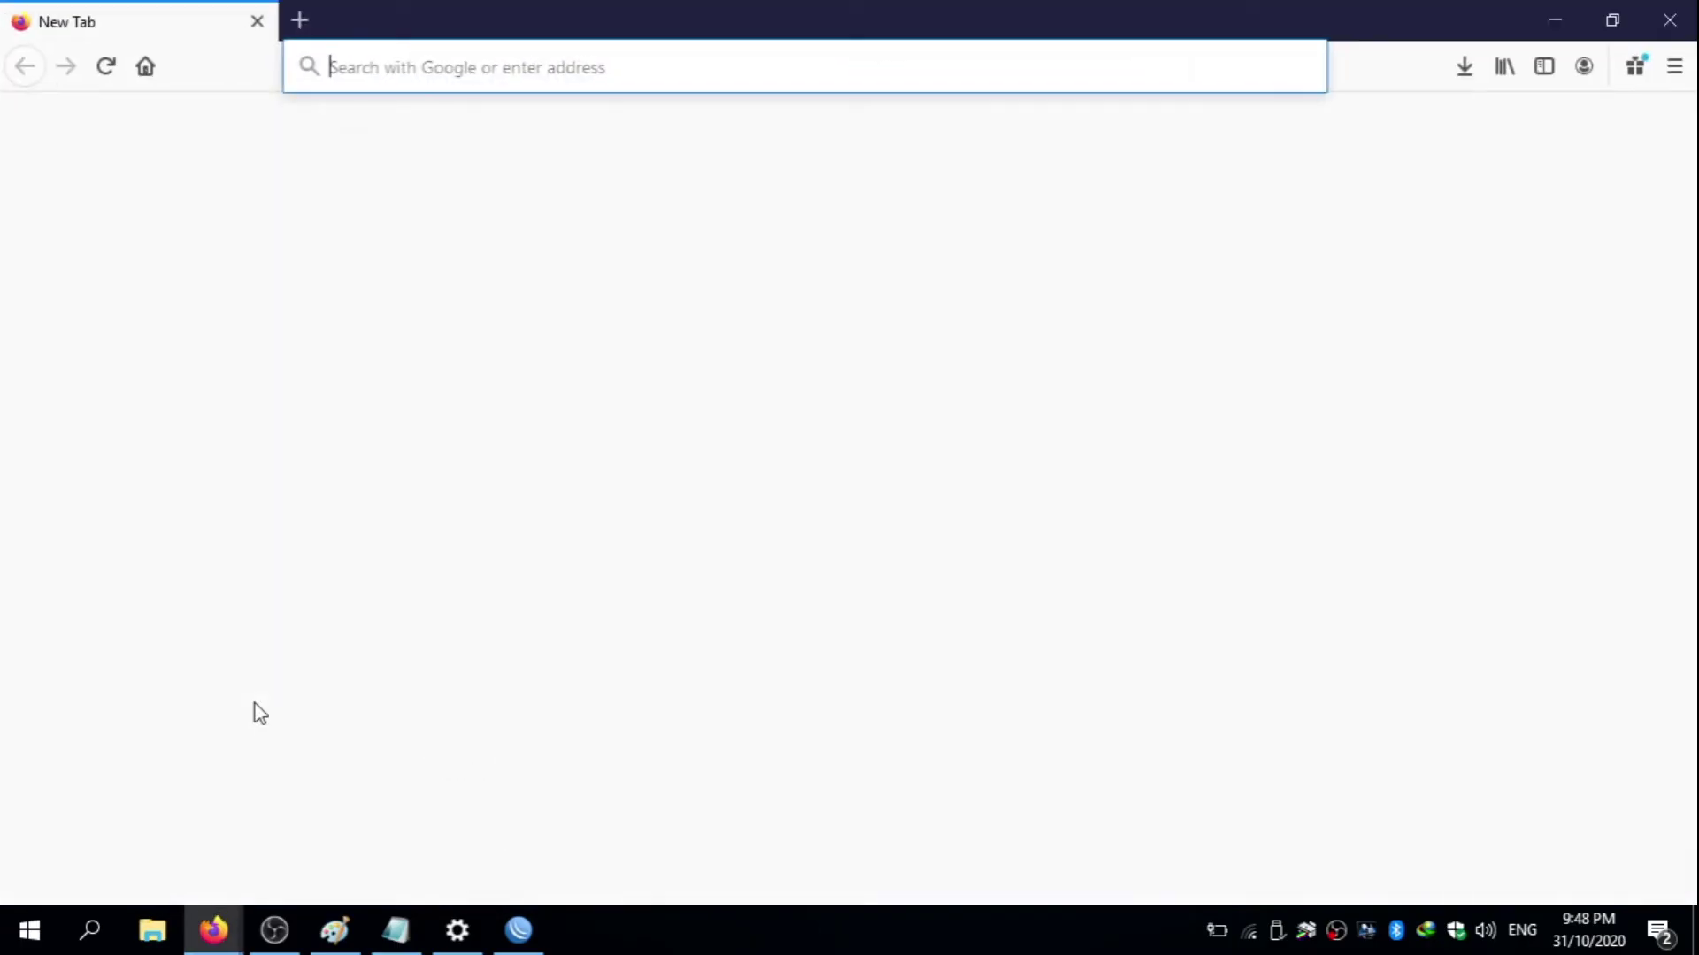
pyautogui.click(496, 66)
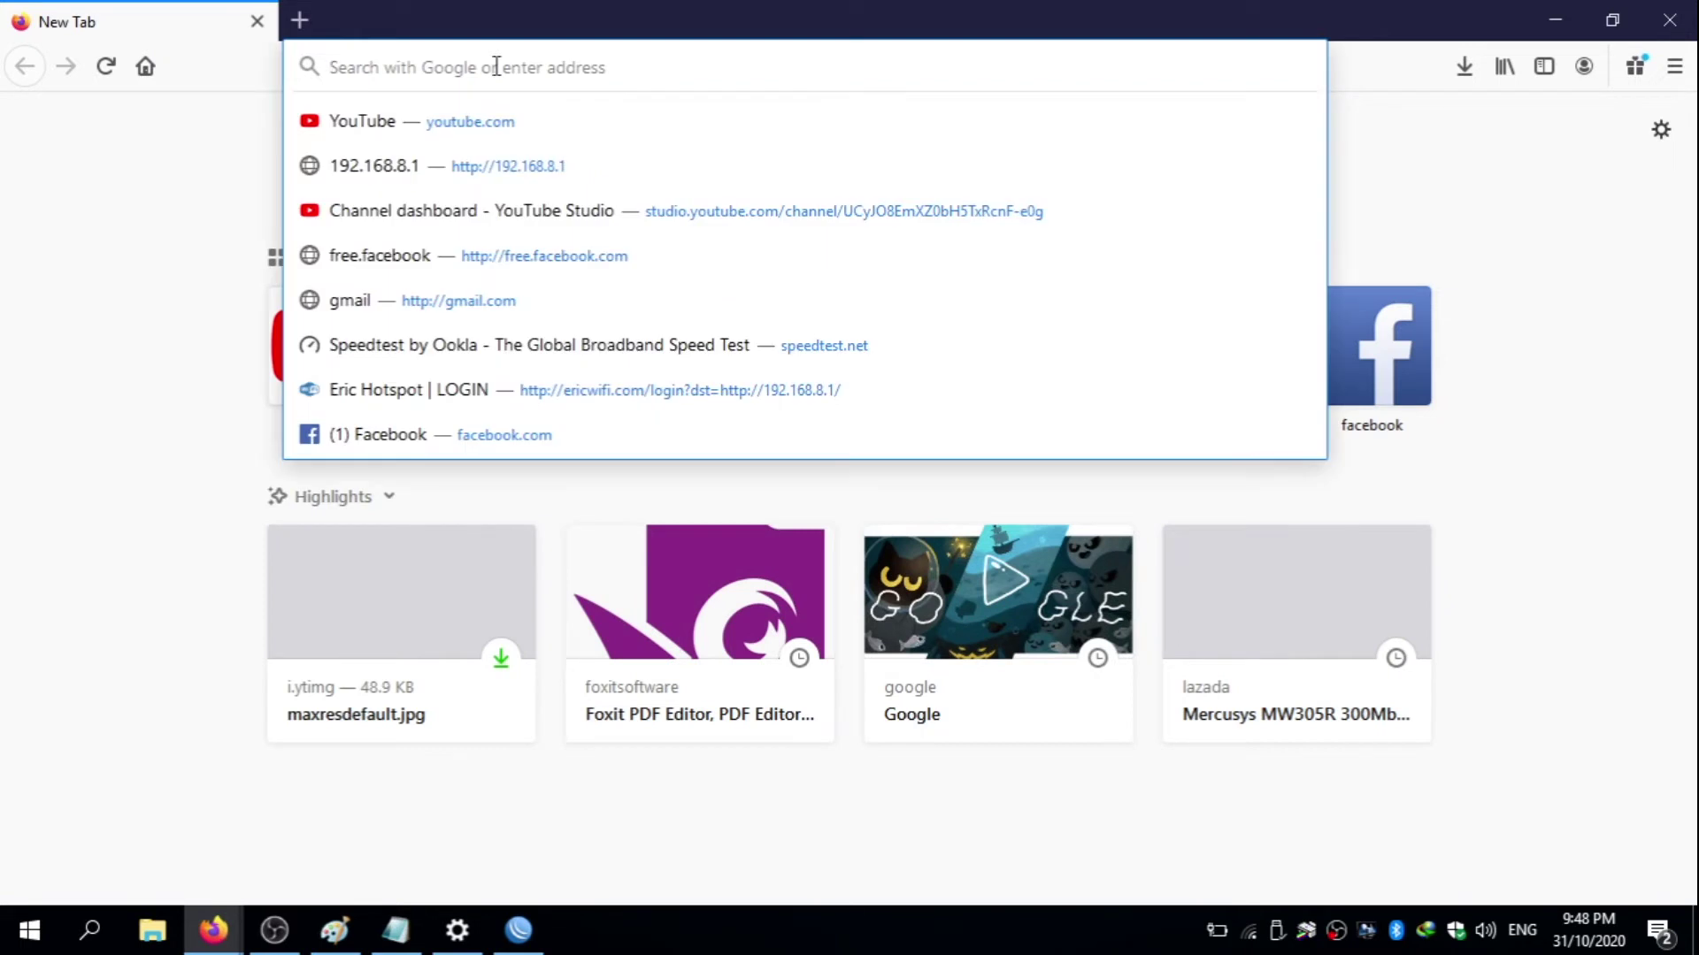
pyautogui.write('GOOGLE.COm/')
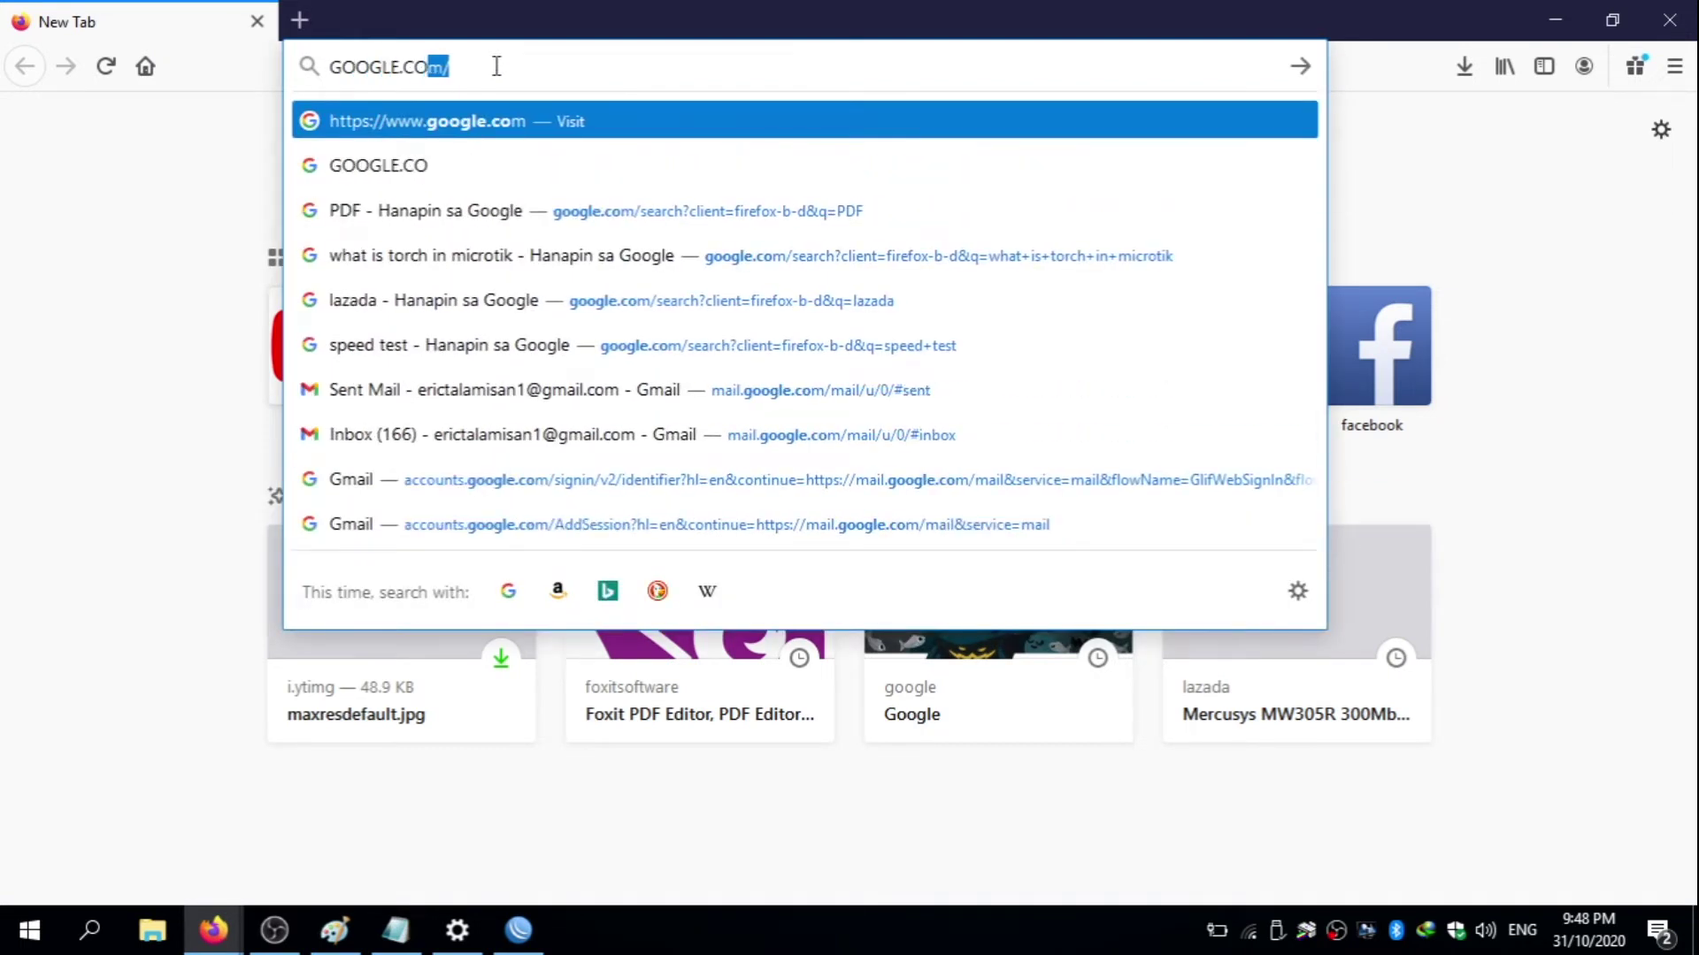
pyautogui.press('Return')
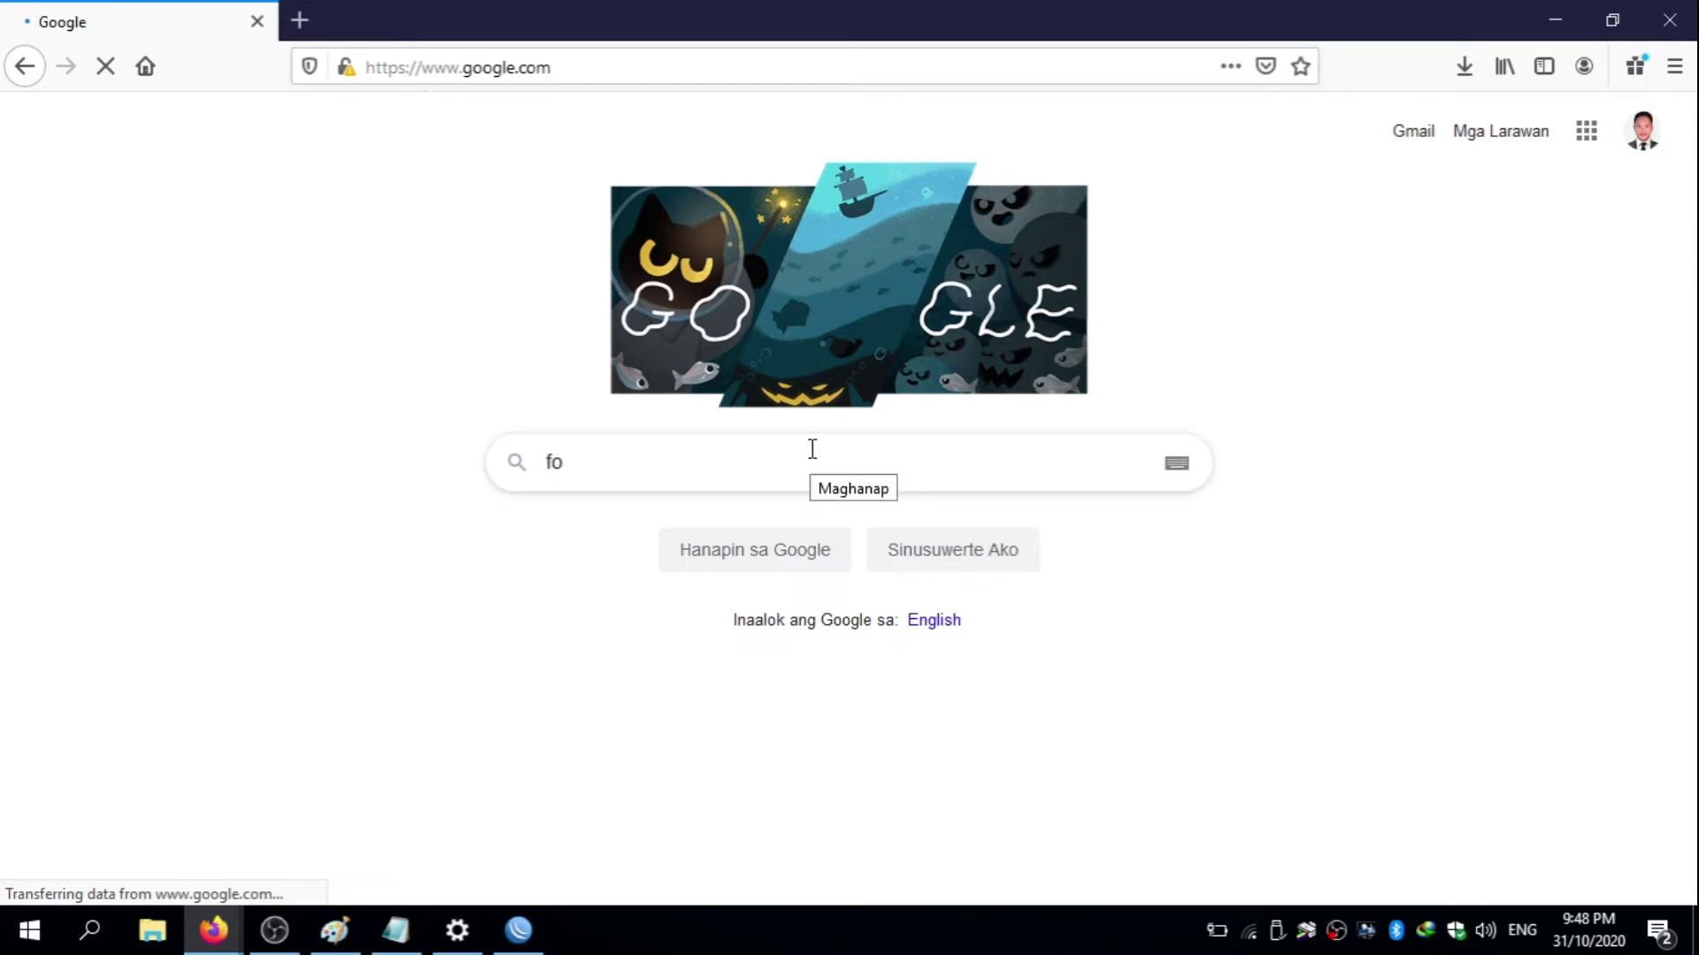
pyautogui.write('t d')
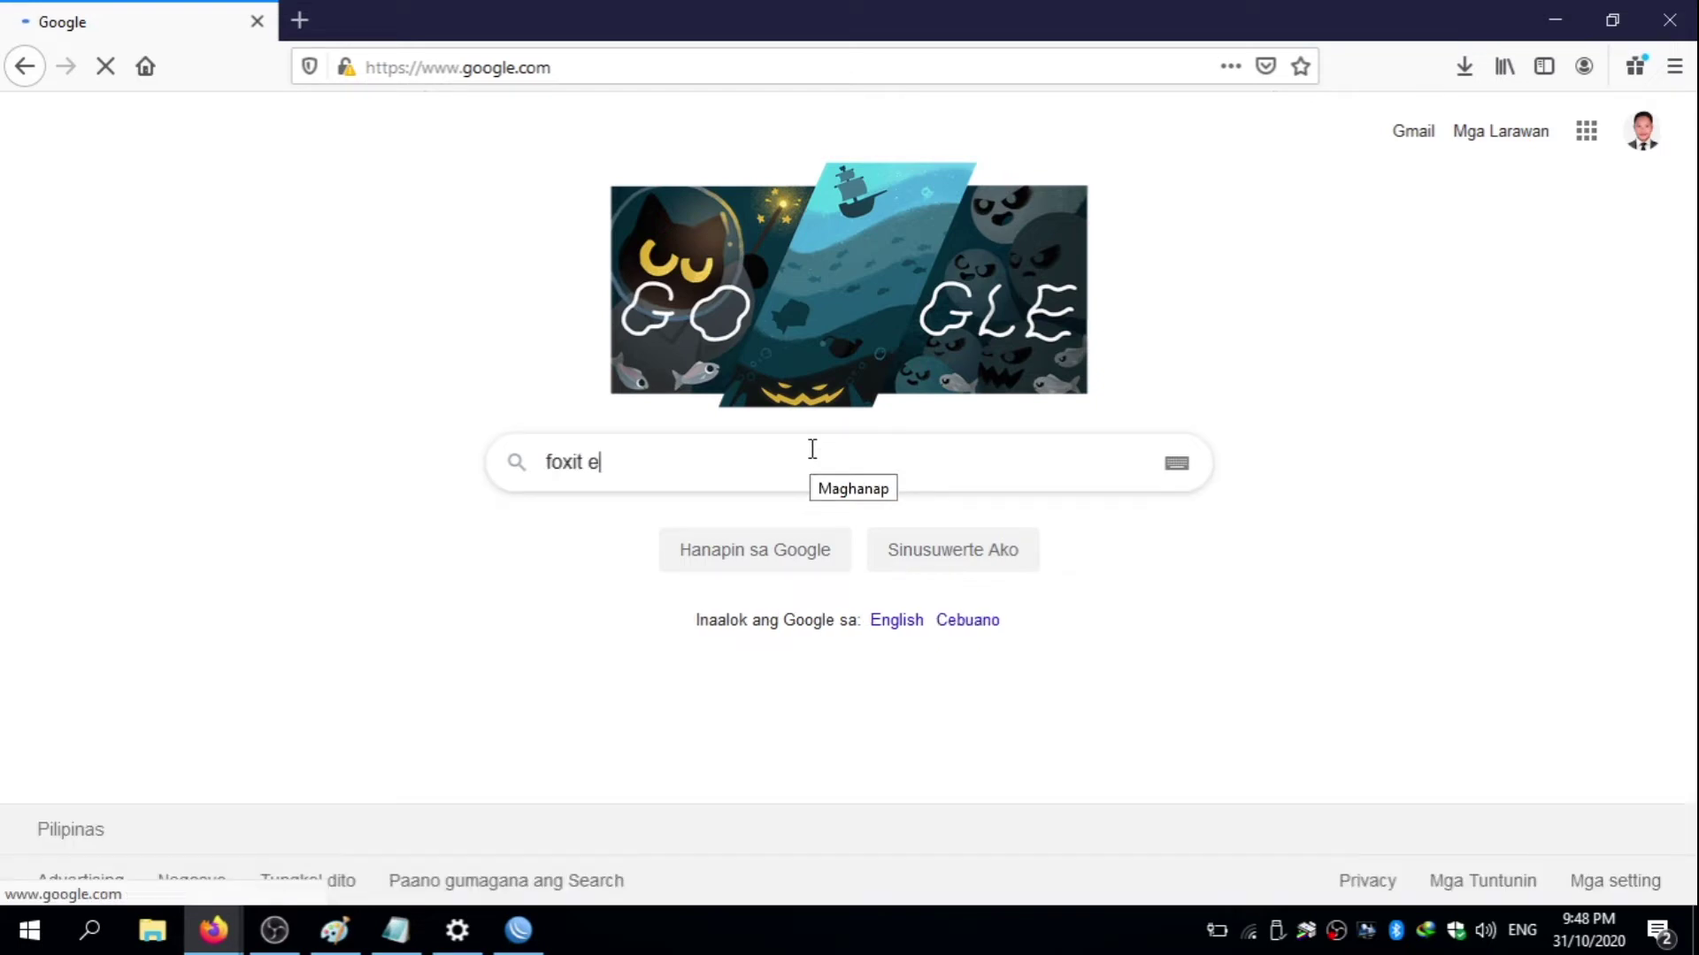
pyautogui.write('ditor')
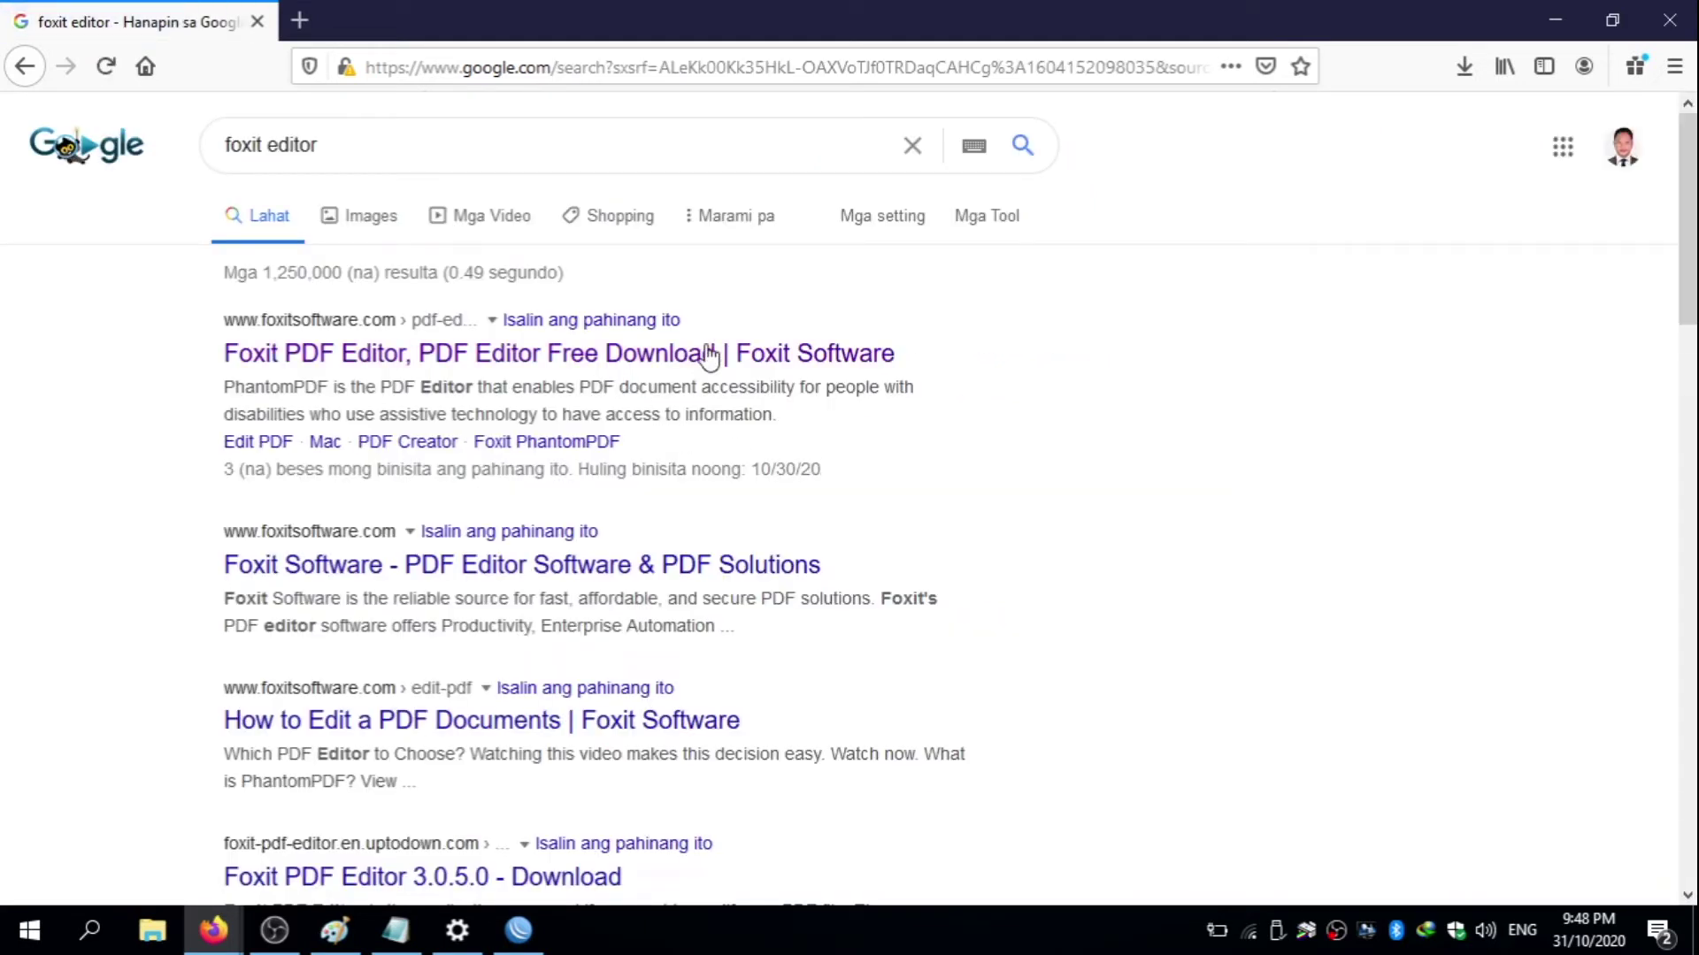
# - Go to the PhantomPDF download center, close the Business form popup, and bring the Standard, Business and Mac Free Trial Download buttons into view
pyautogui.click(462, 358)
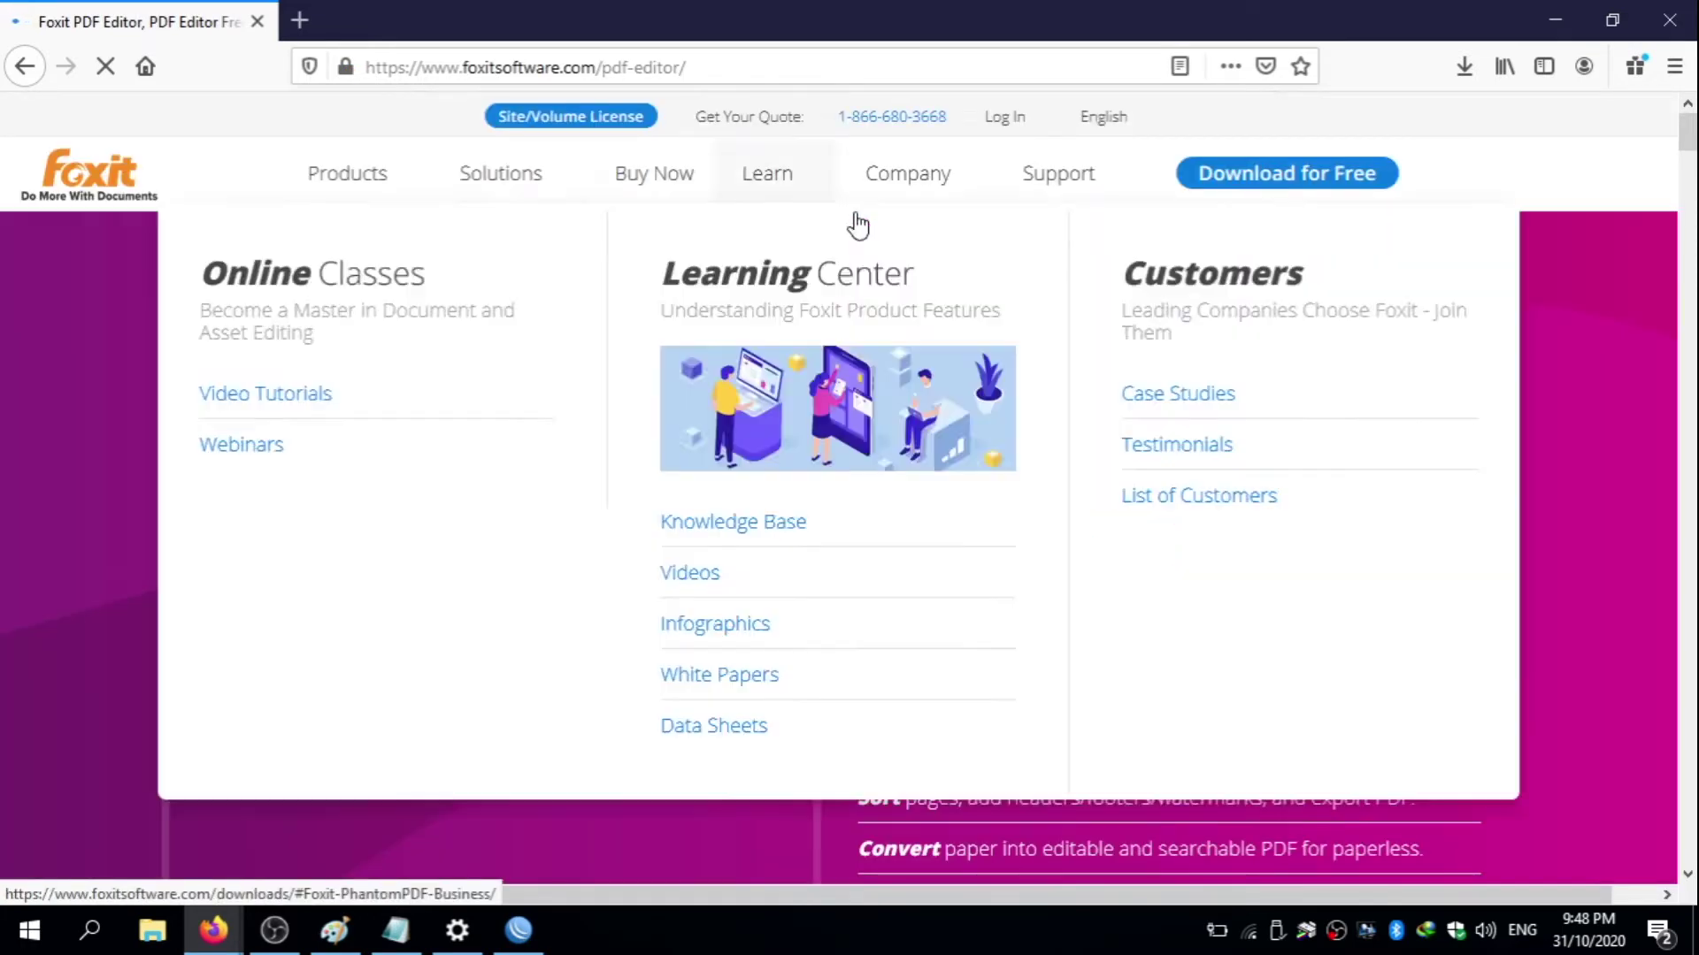
pyautogui.moveTo(591, 152)
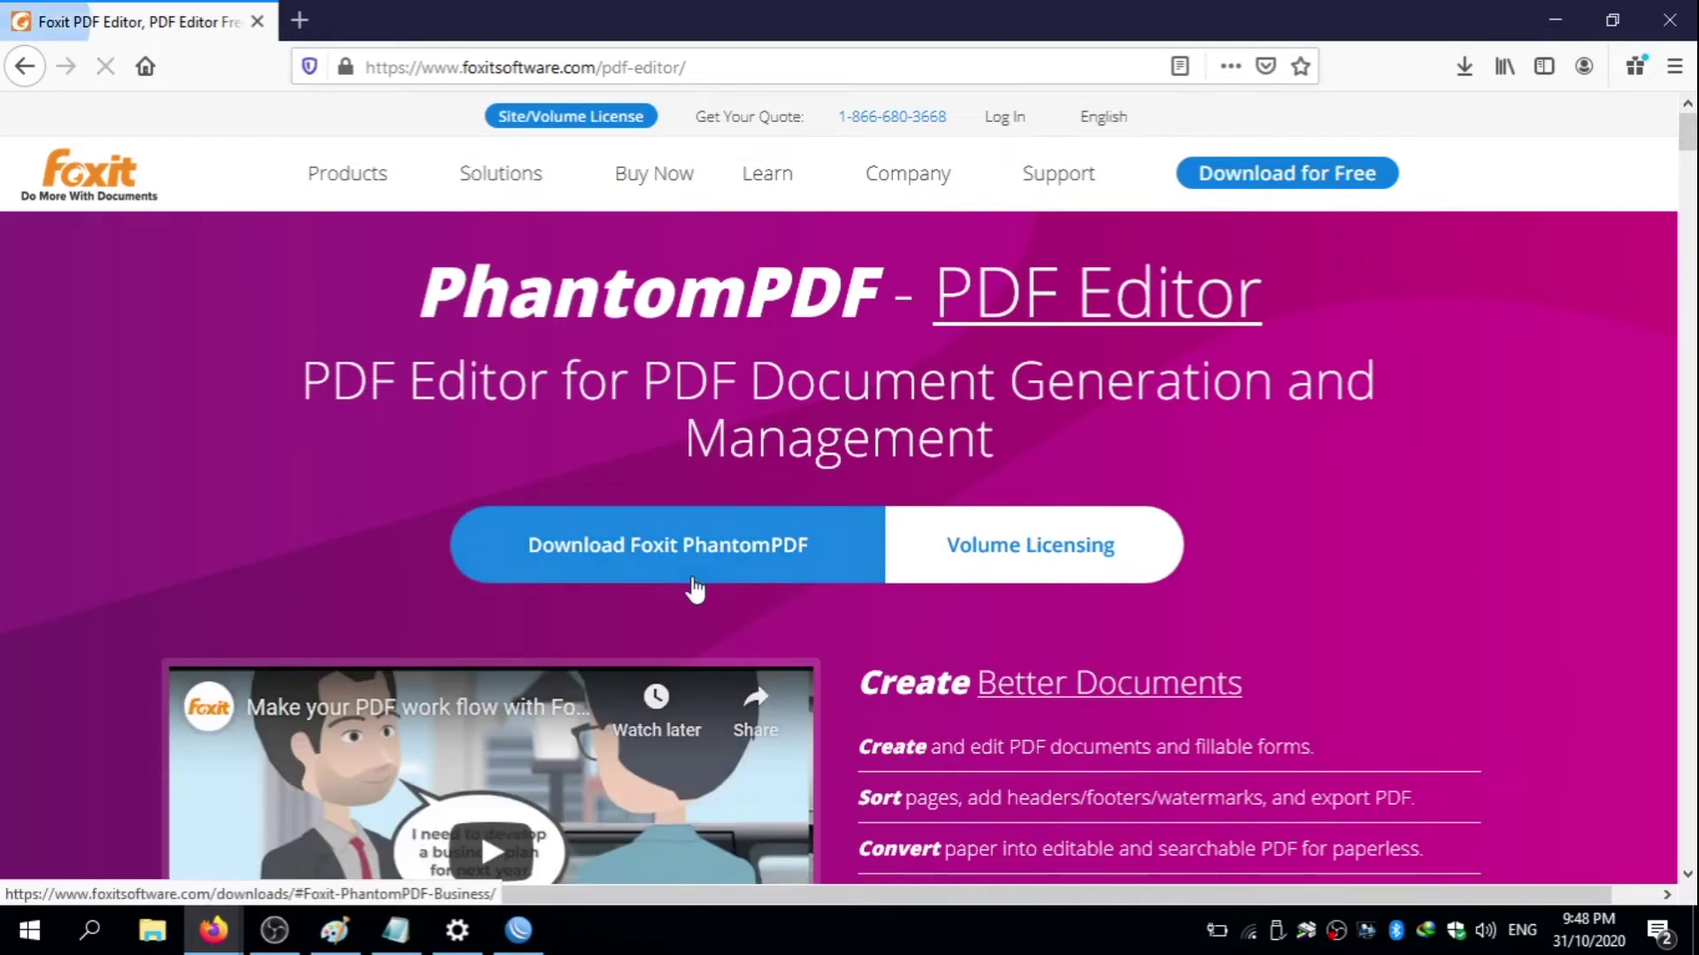
pyautogui.click(768, 554)
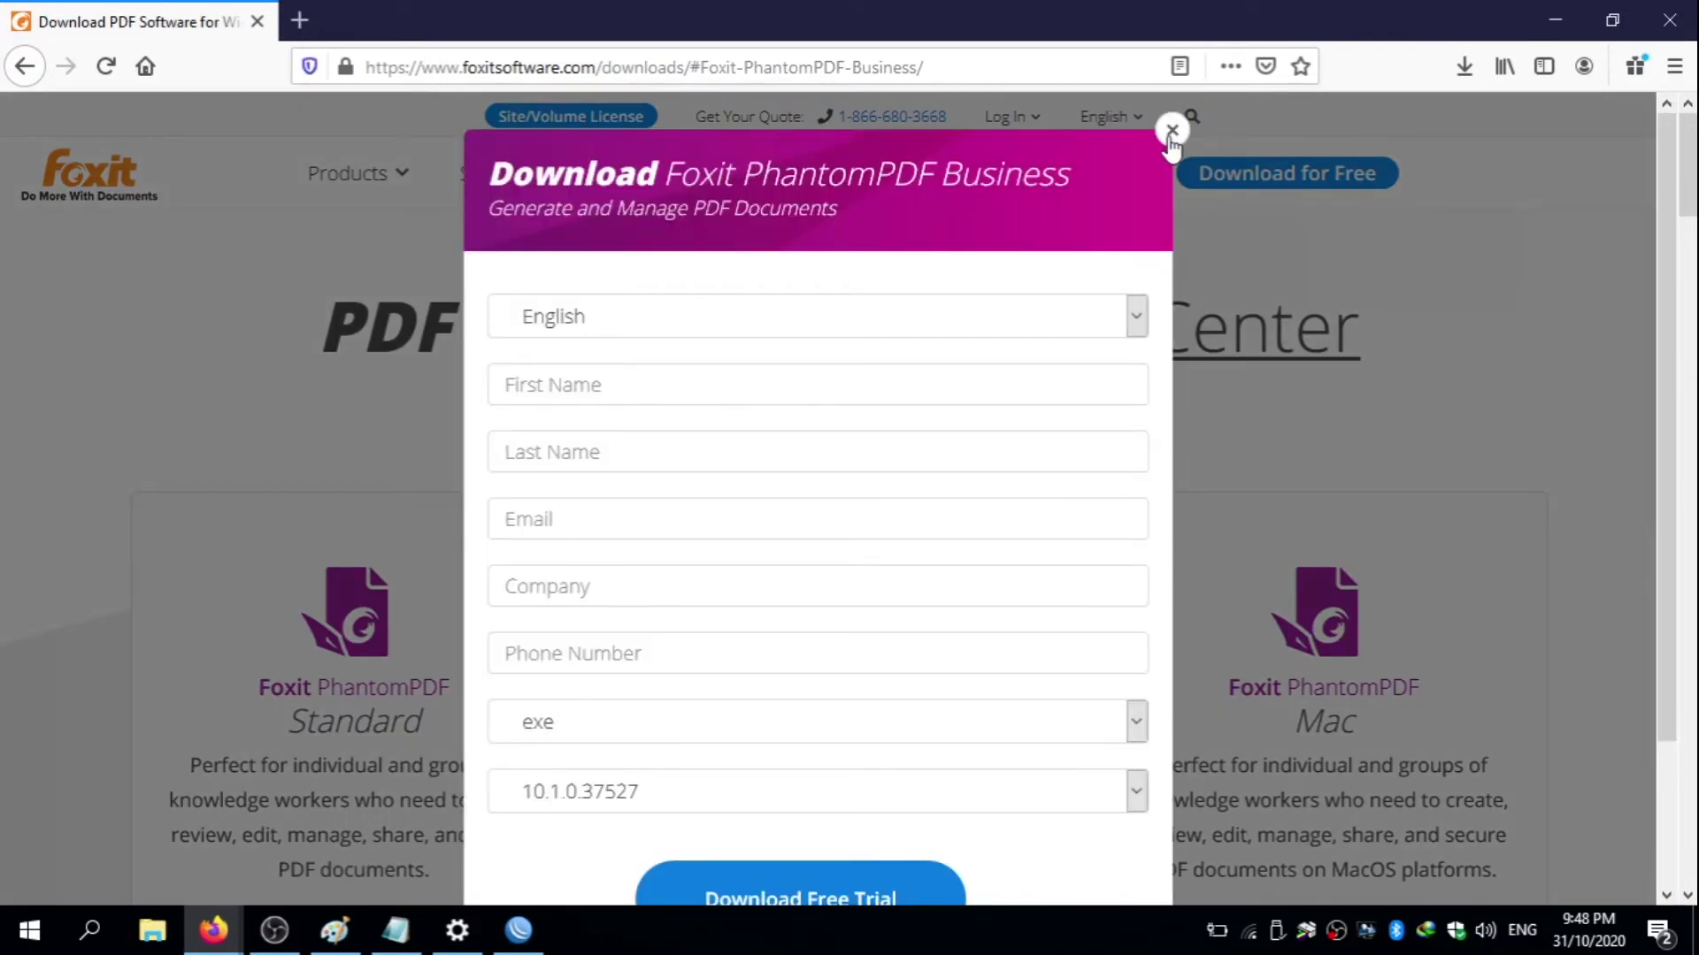
pyautogui.click(1172, 130)
pyautogui.scroll(-6, 1456, 223)
pyautogui.scroll(4, 1692, 232)
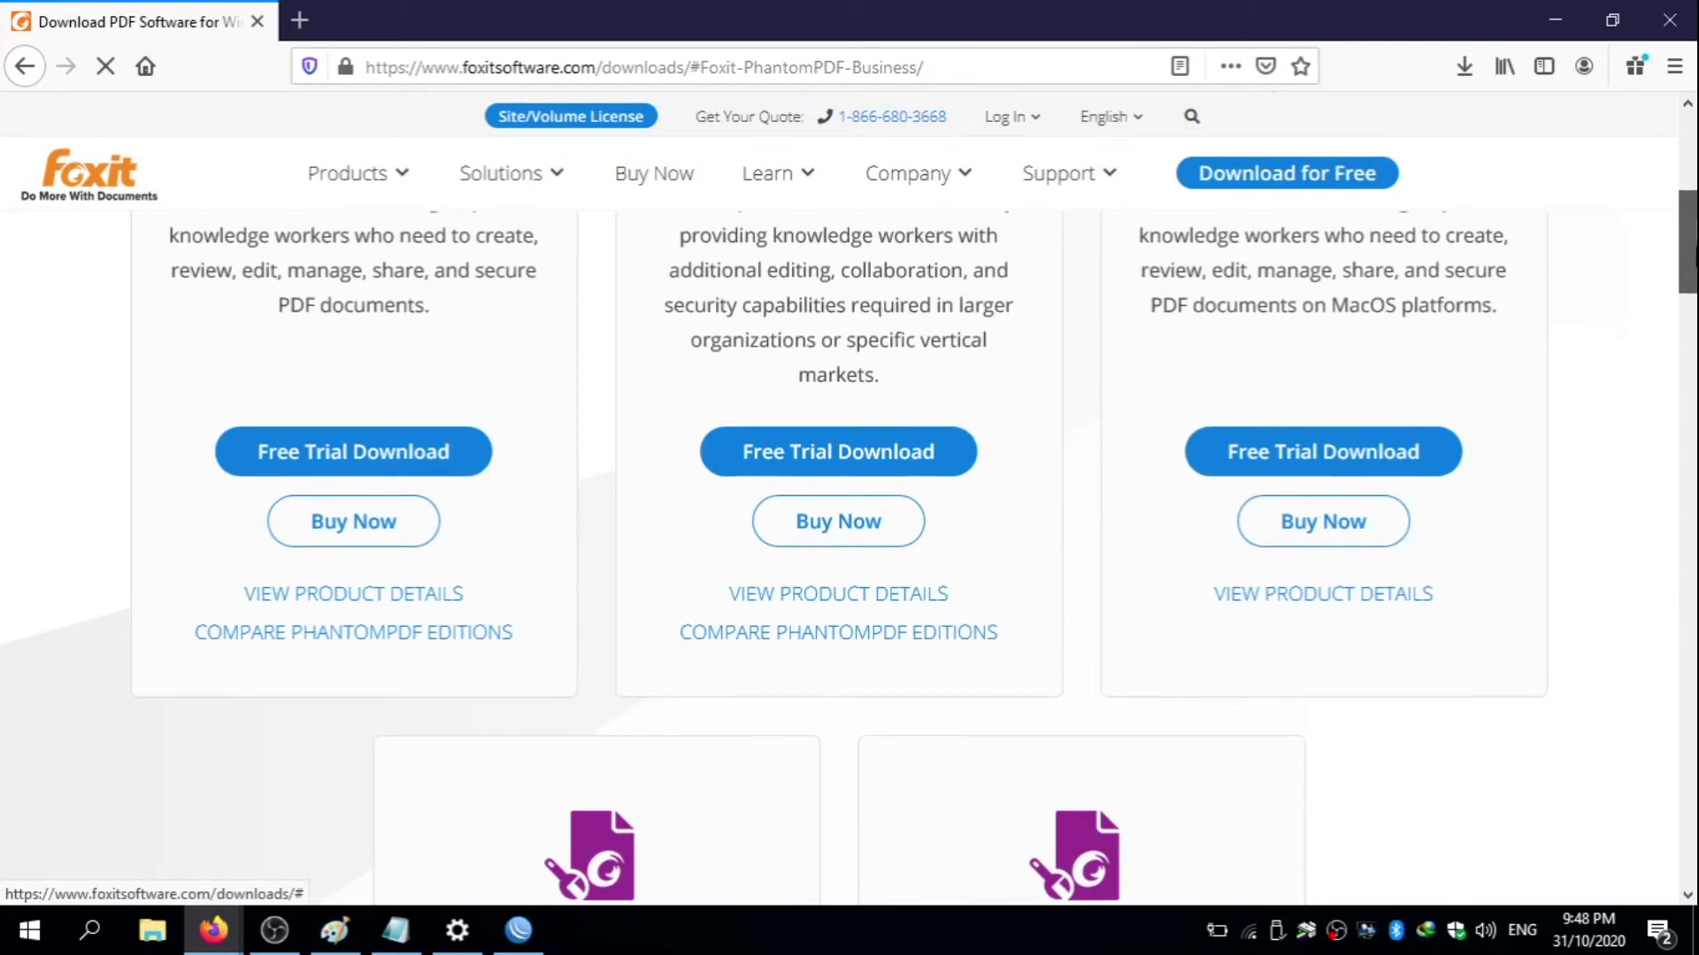
pyautogui.scroll(-3, 1691, 232)
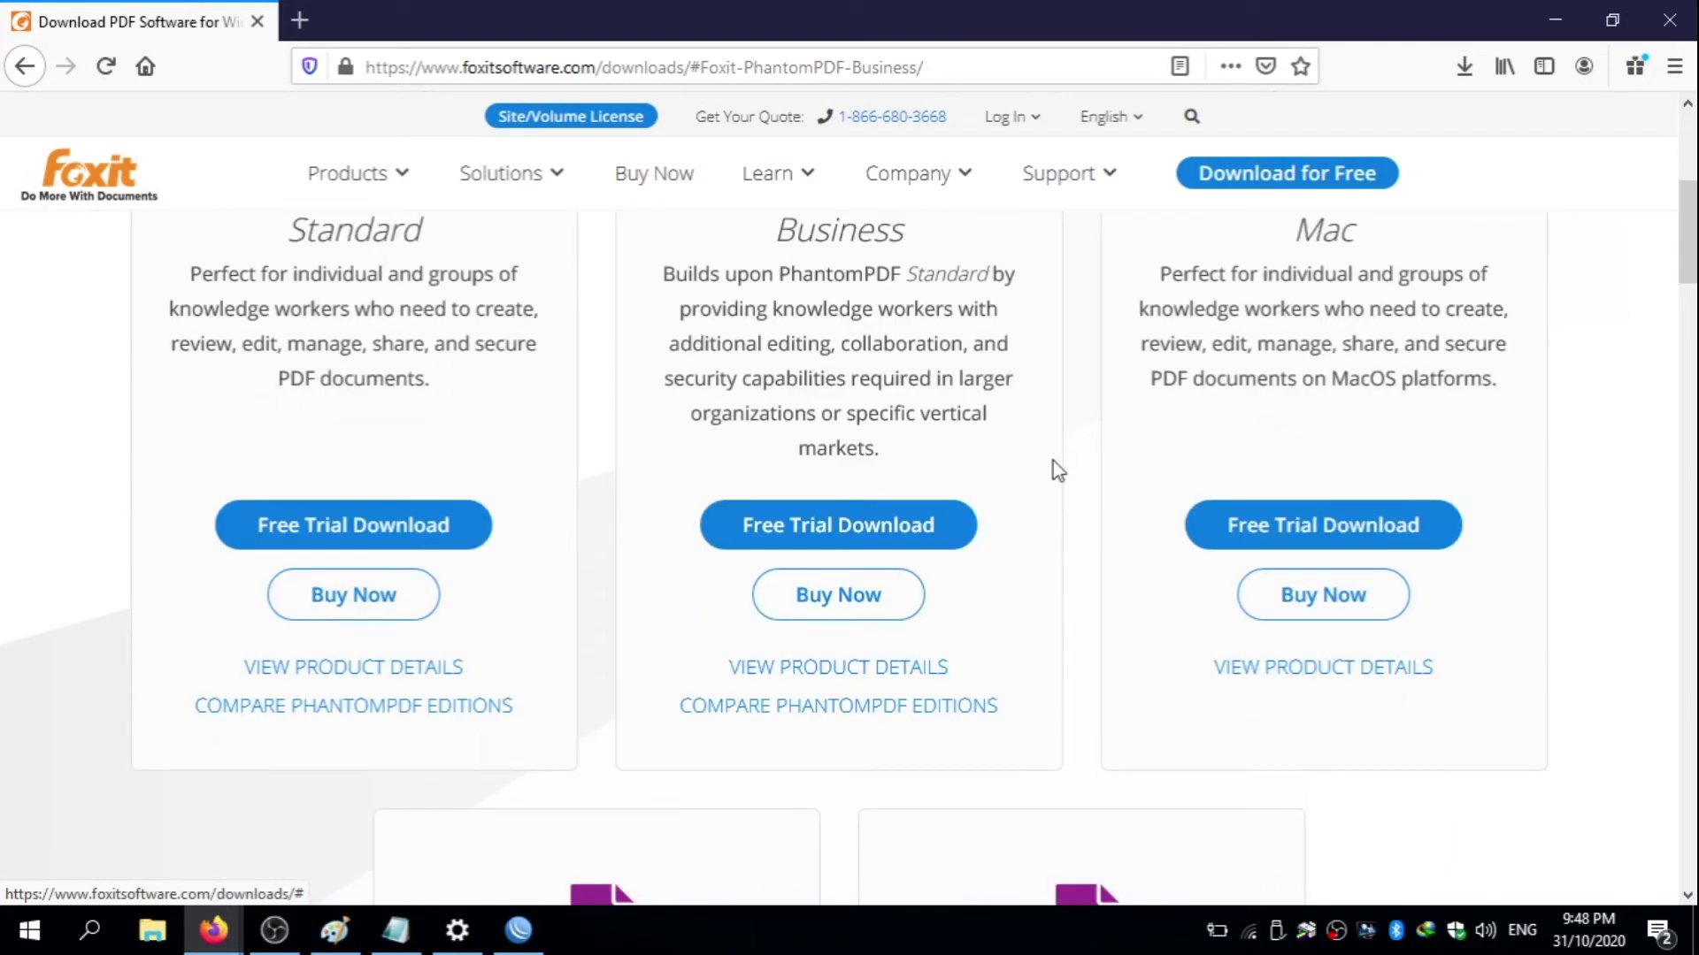
# - Request the PhantomPDF Standard free trial and enter the contact's first and last name
pyautogui.click(421, 527)
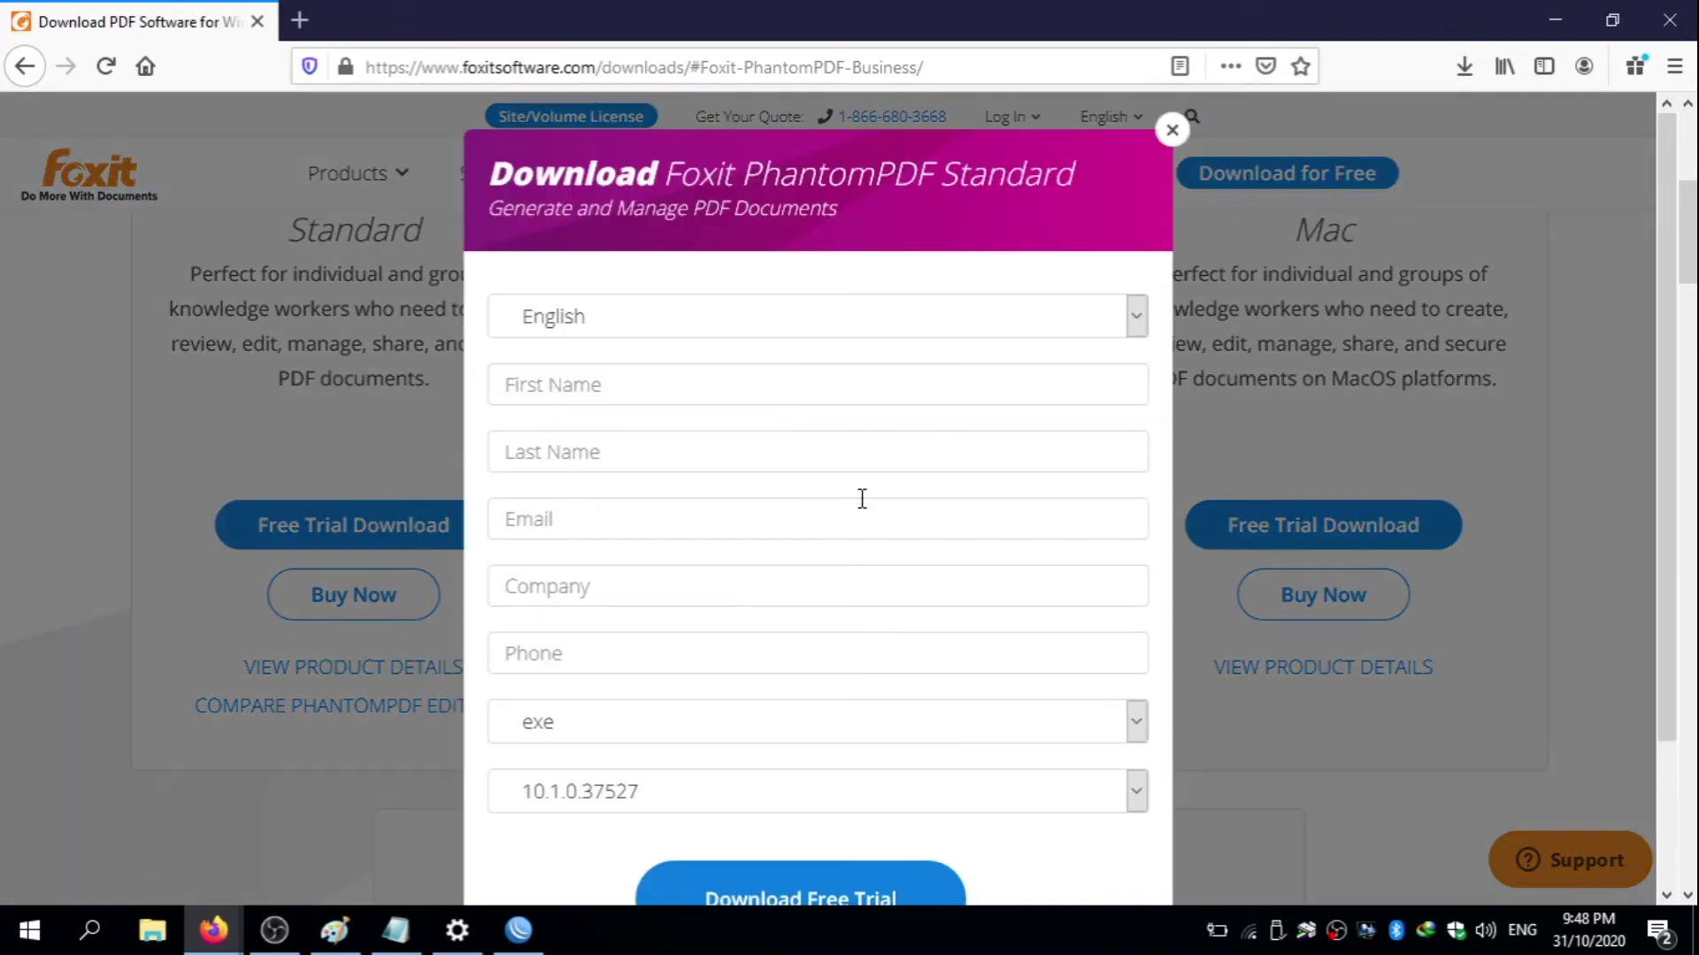
pyautogui.scroll(-2, 1074, 389)
pyautogui.click(1079, 382)
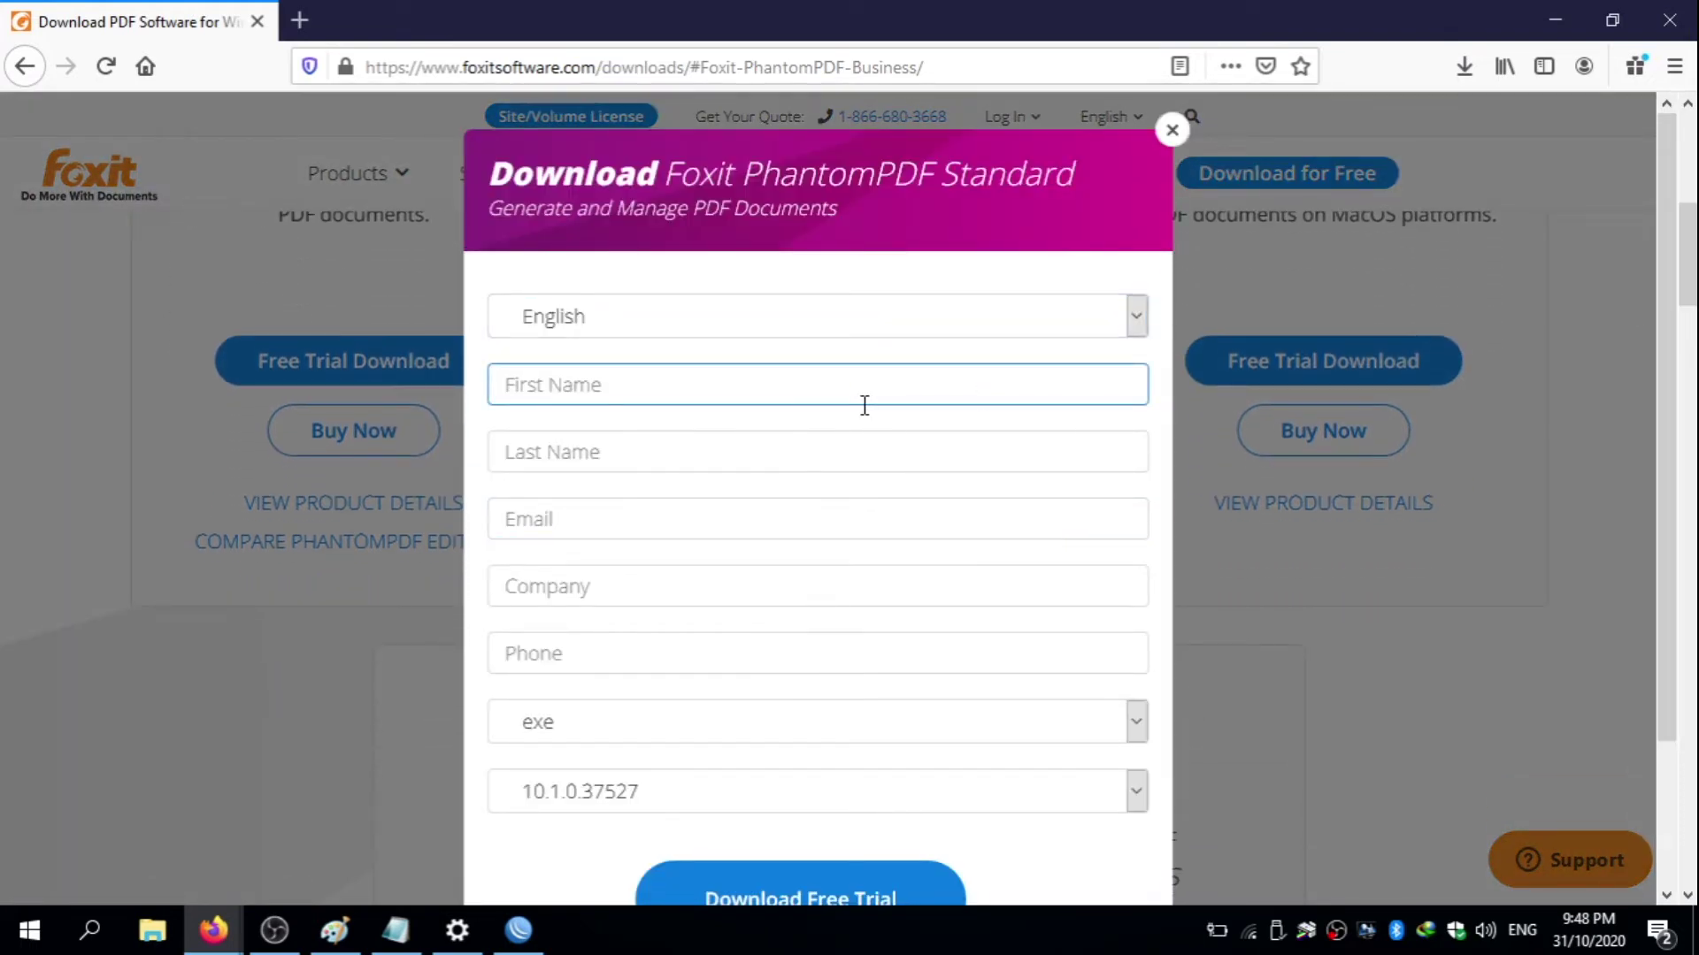
pyautogui.press('Tab')
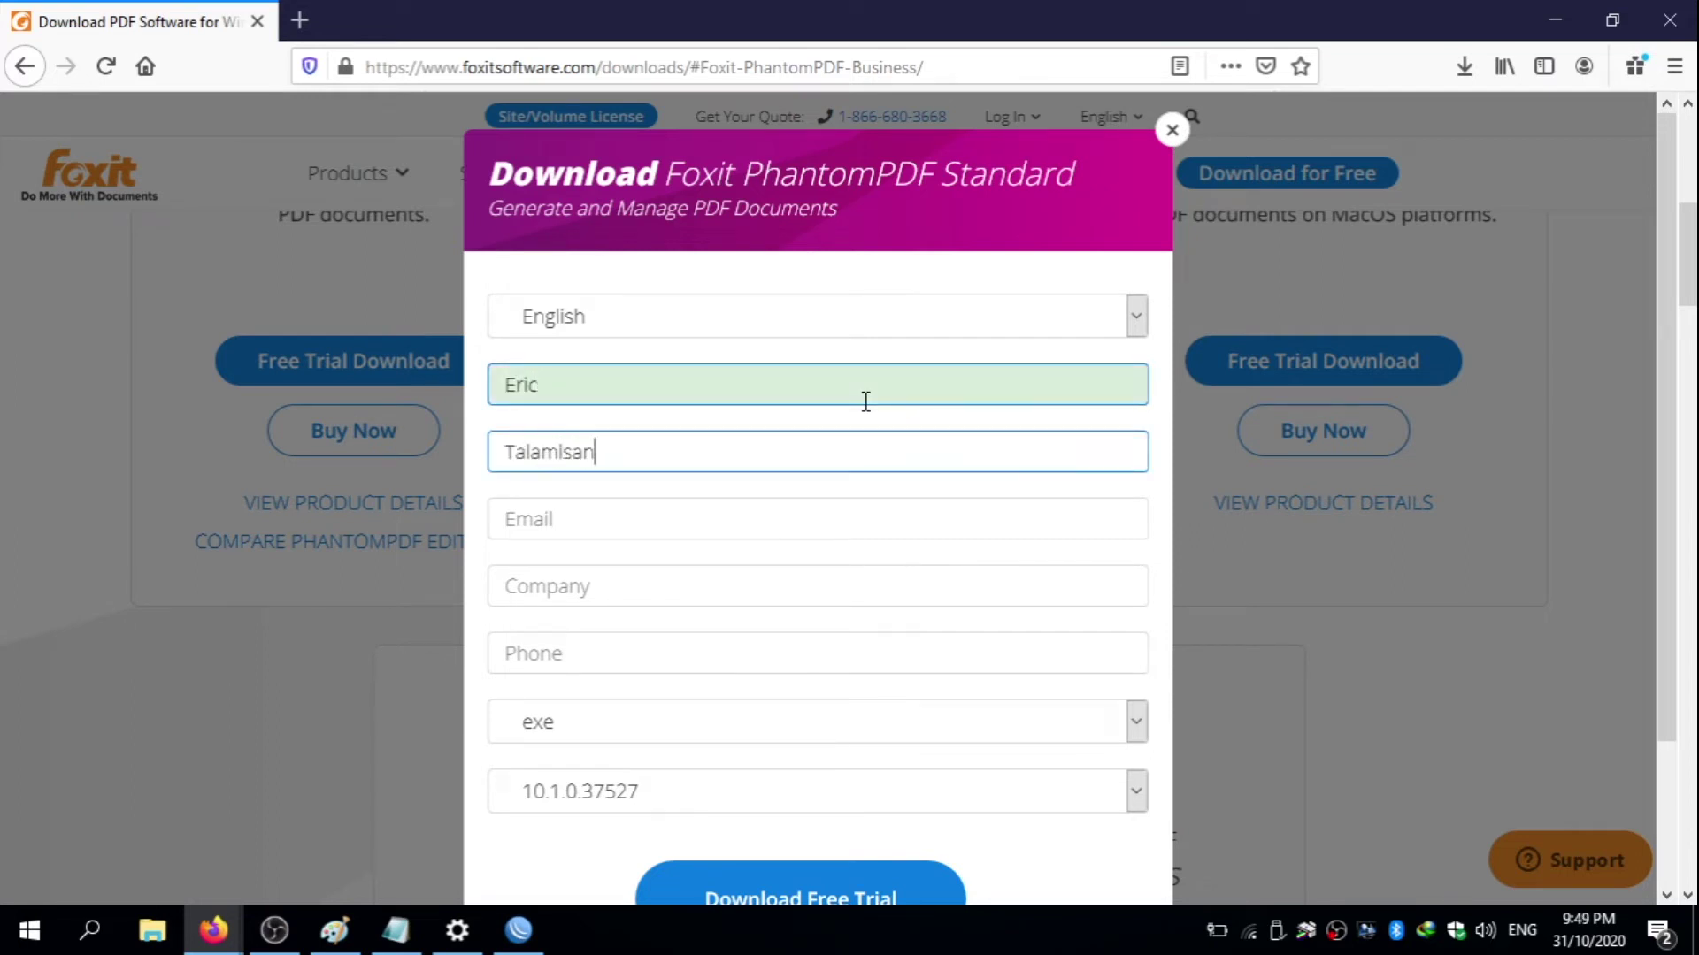
# - Fill in the contact's e-mail address, company 'test' and phone number
pyautogui.press('Tab')
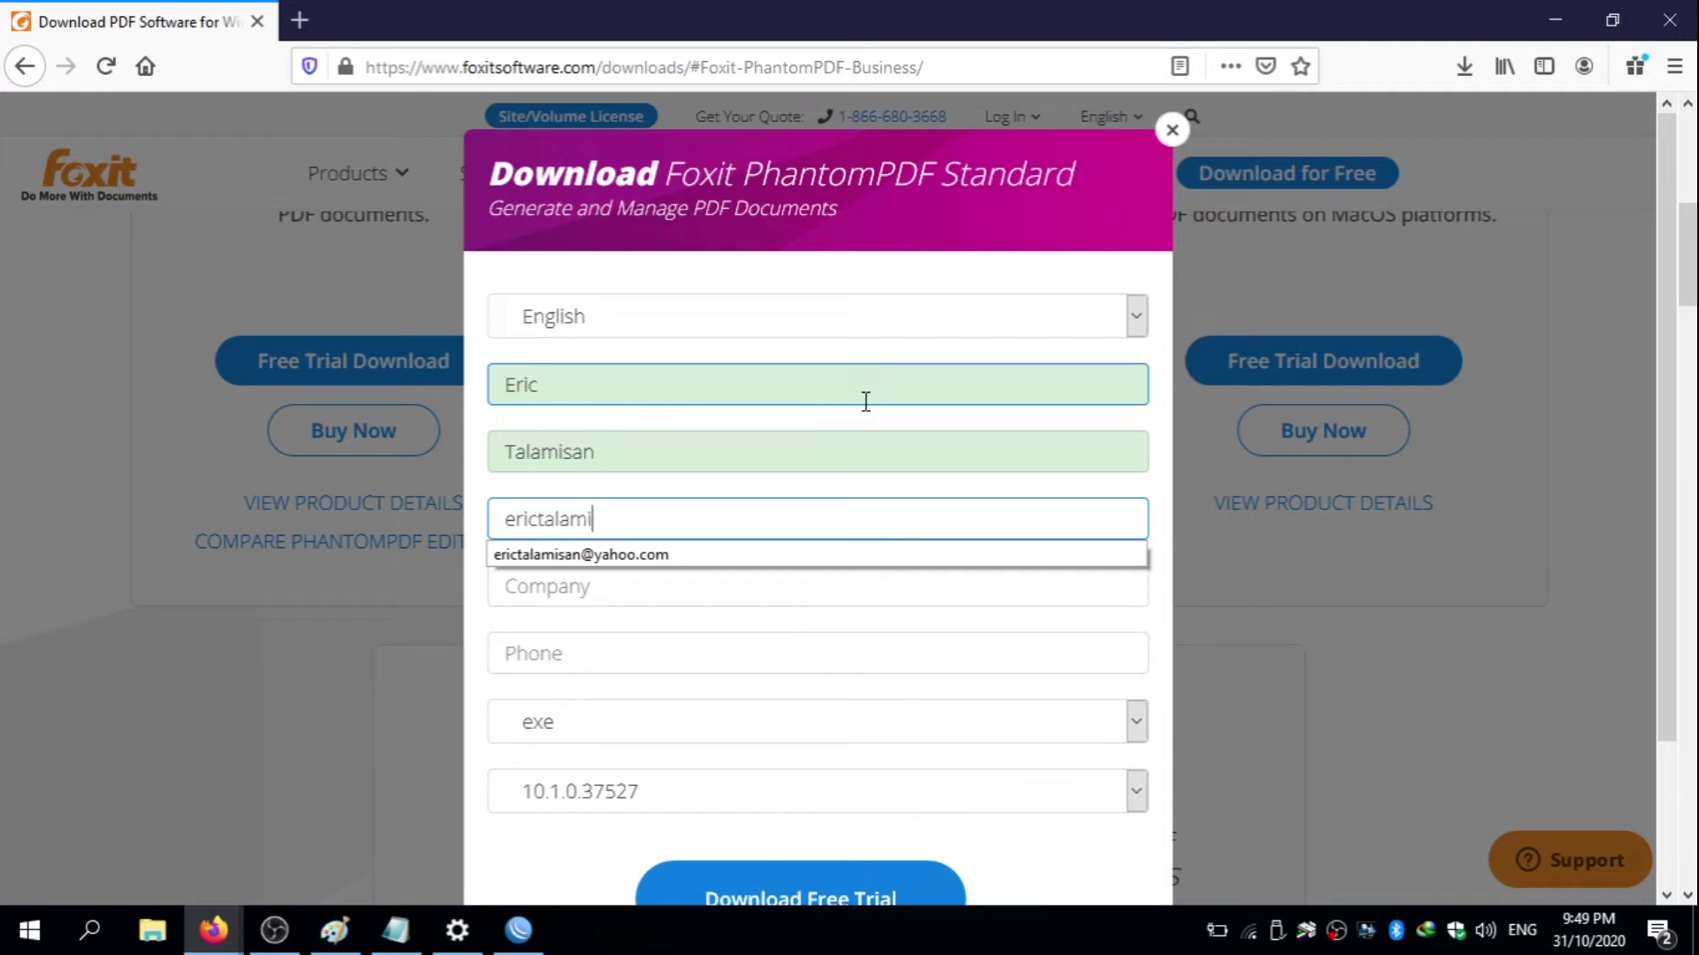
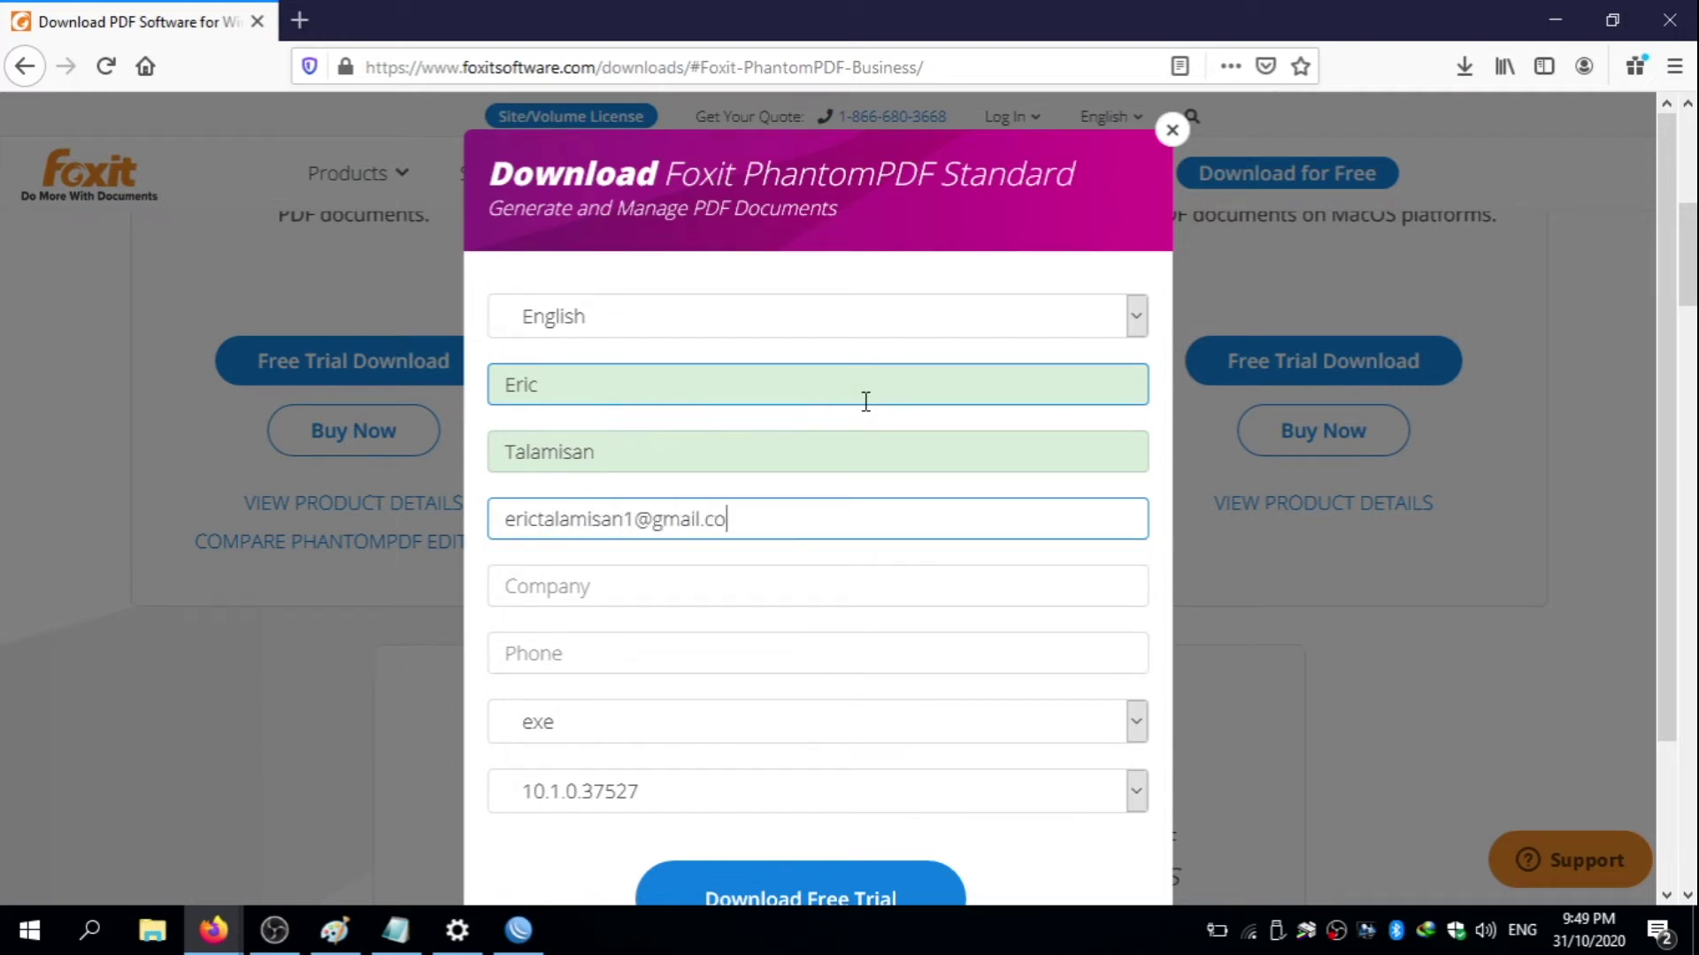
pyautogui.press('Tab')
pyautogui.write('test')
pyautogui.press('Tab')
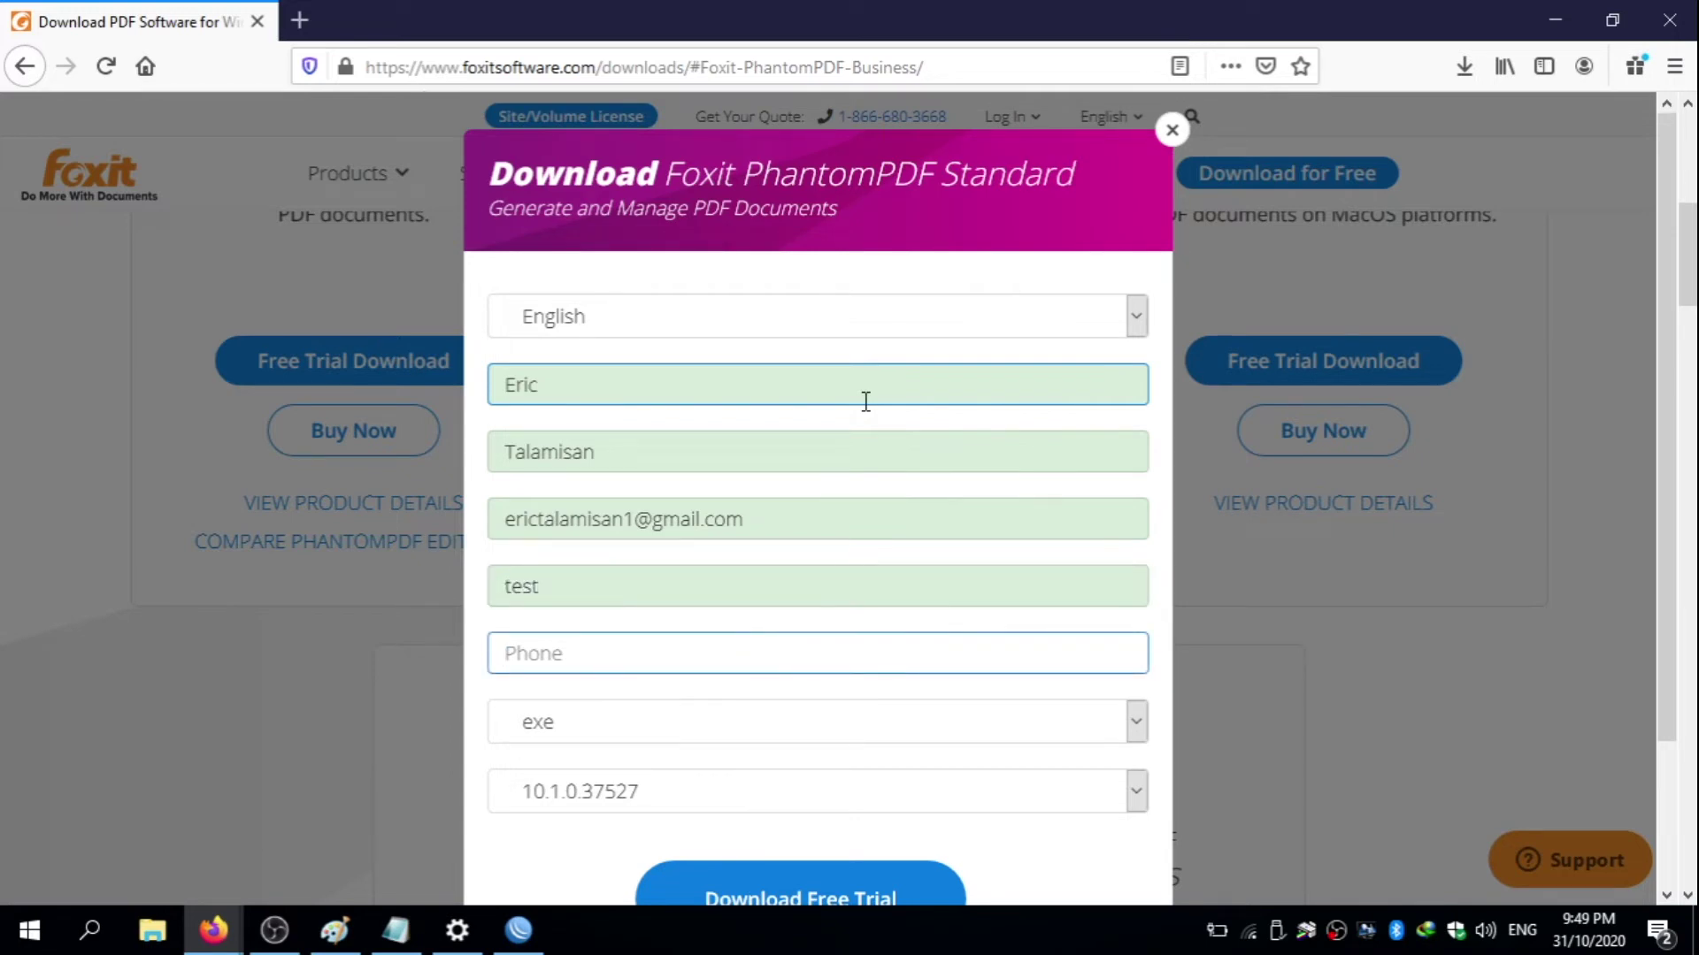
# - Keep exe as the installer format and submit the form for the 10.1.0.37527 trial
pyautogui.click(979, 727)
pyautogui.click(978, 728)
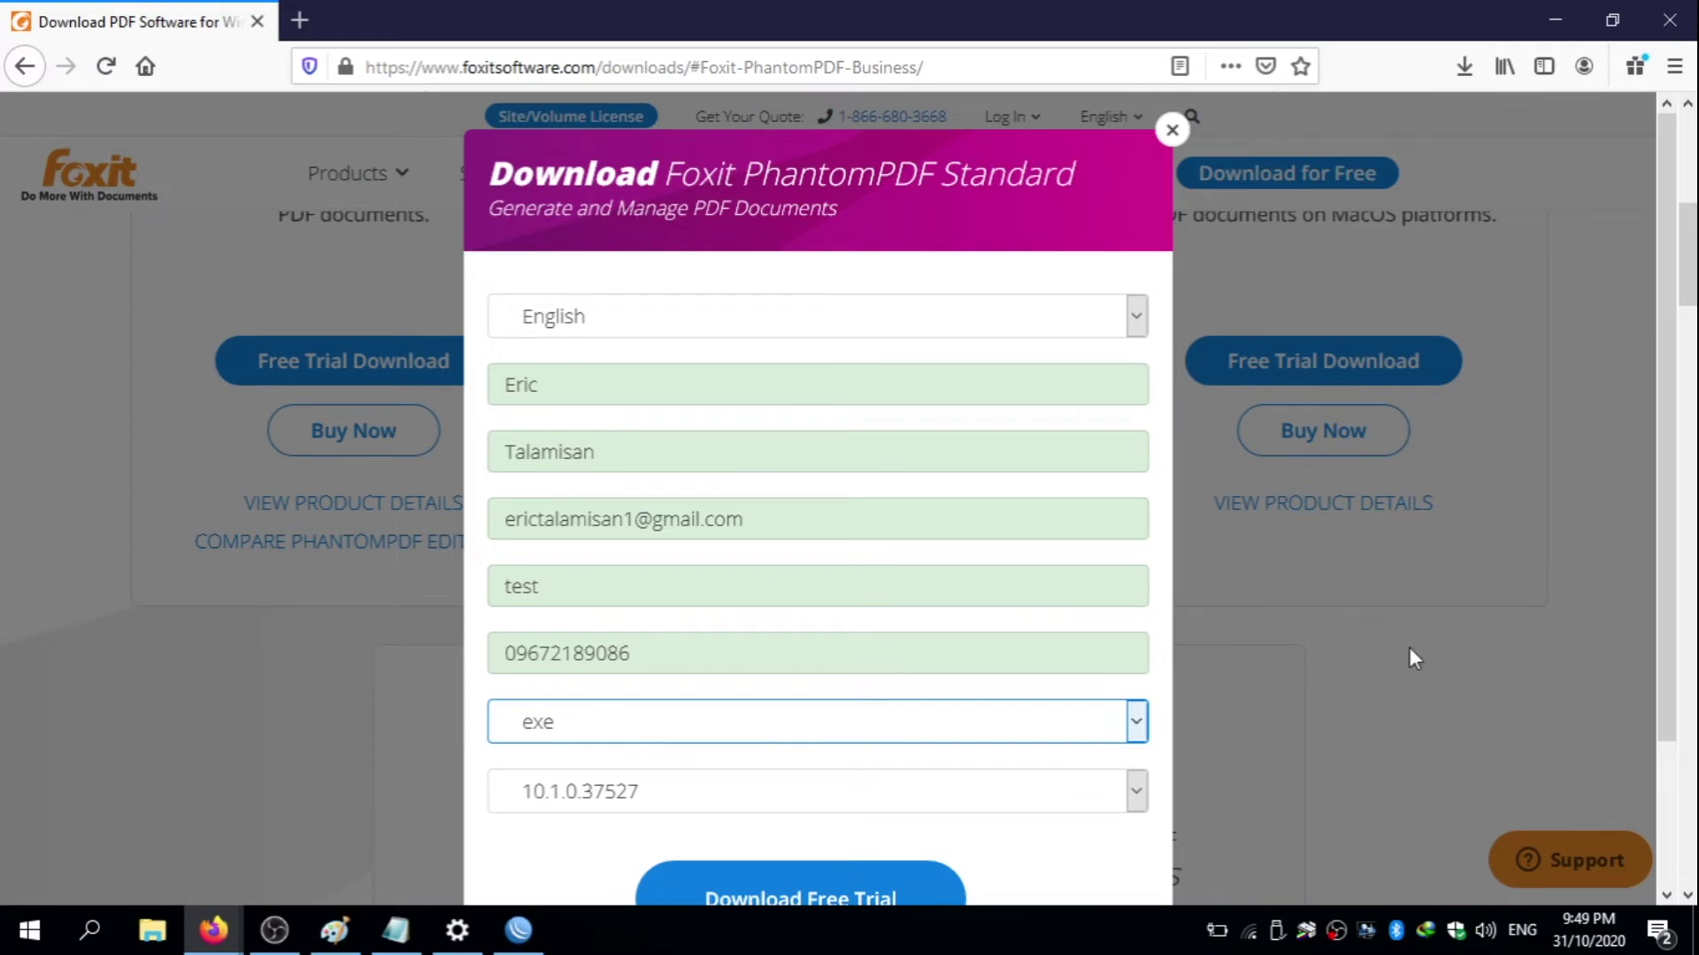
pyautogui.moveTo(1659, 573); pyautogui.dragTo(1653, 686)
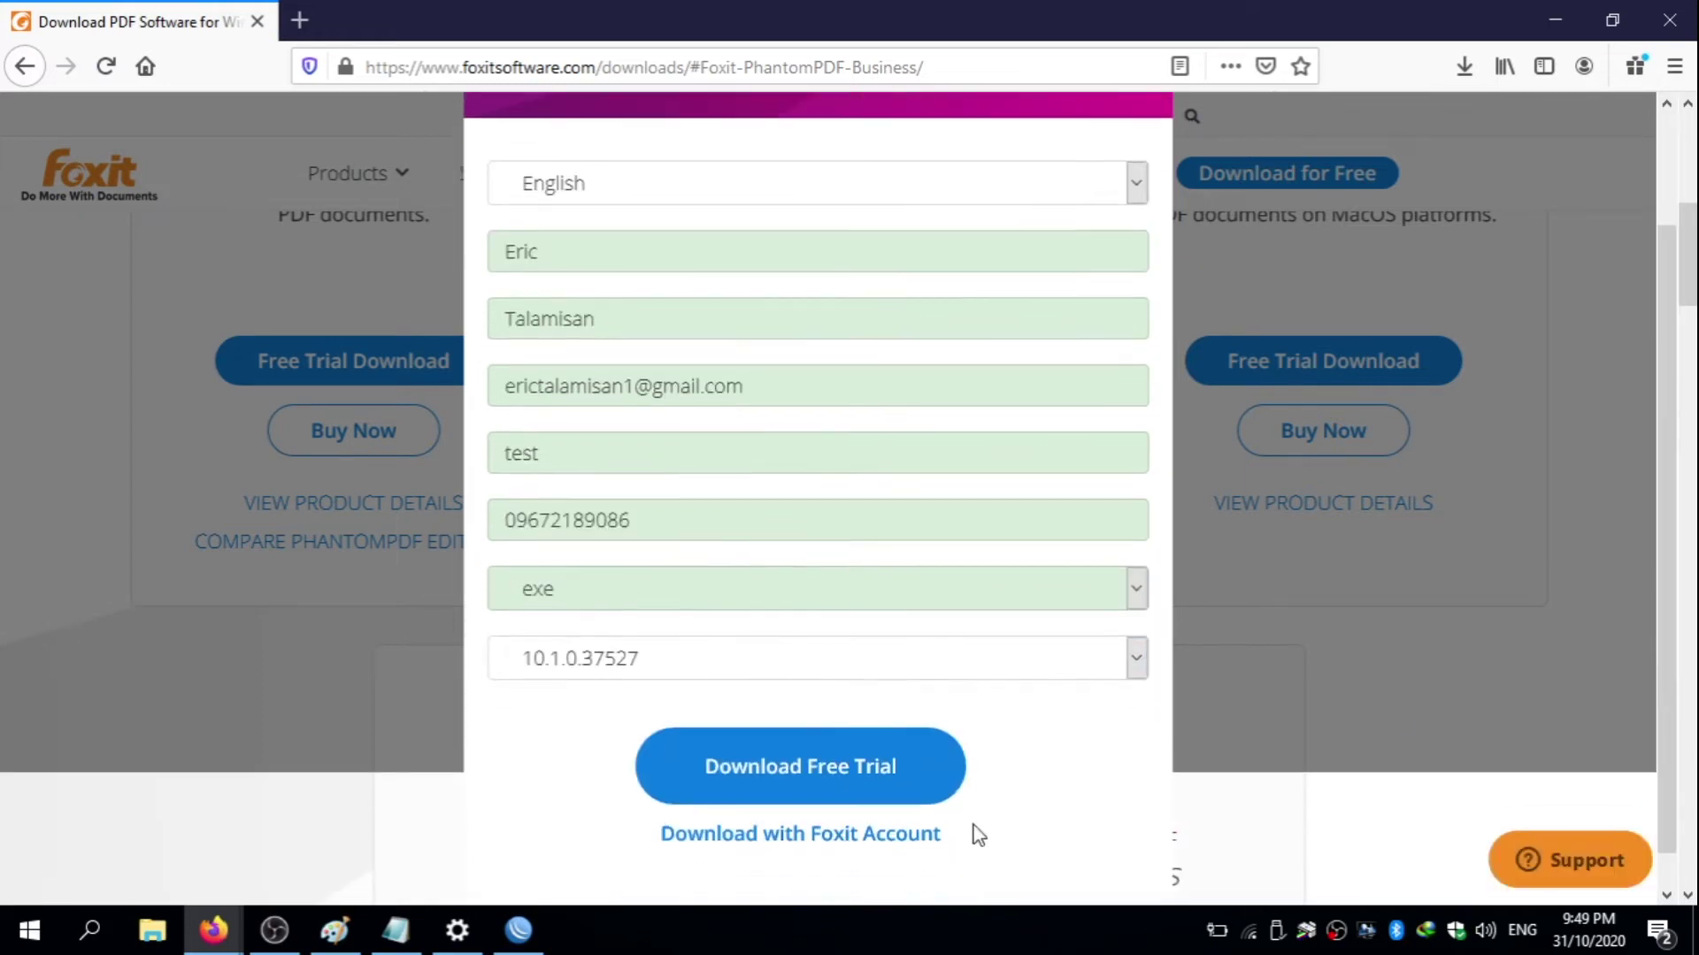
pyautogui.click(874, 770)
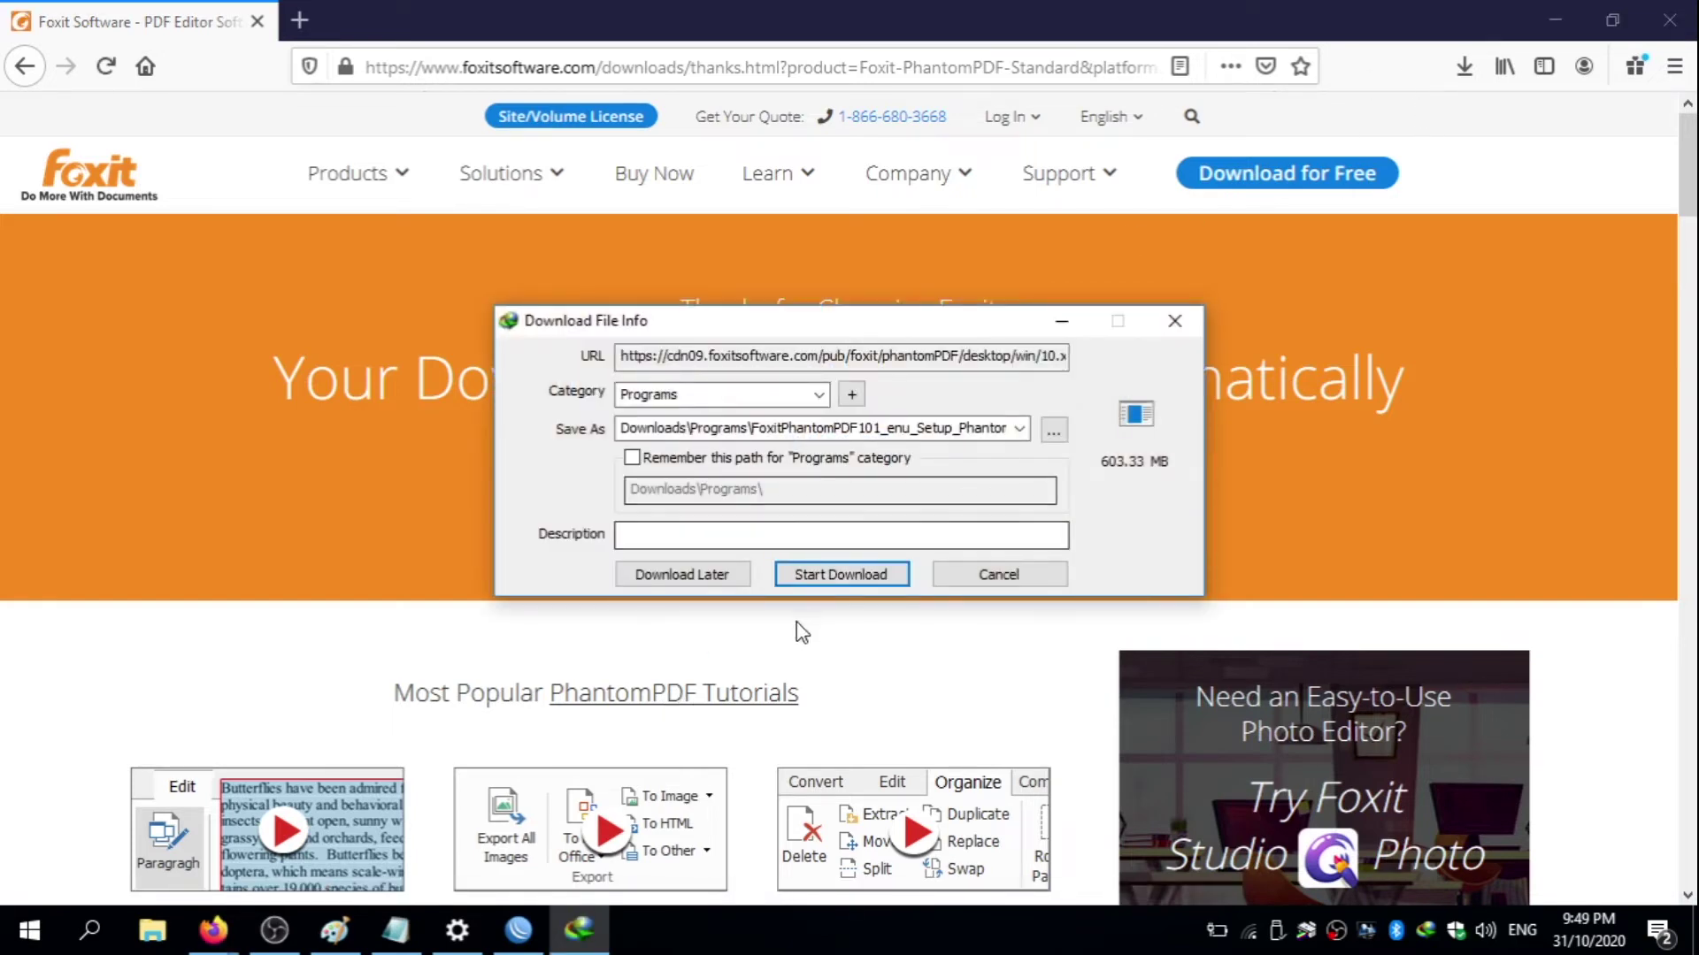
# - Start downloading the 603.33 MB PhantomPDF setup file, pause the transfer, then resume it
pyautogui.click(896, 577)
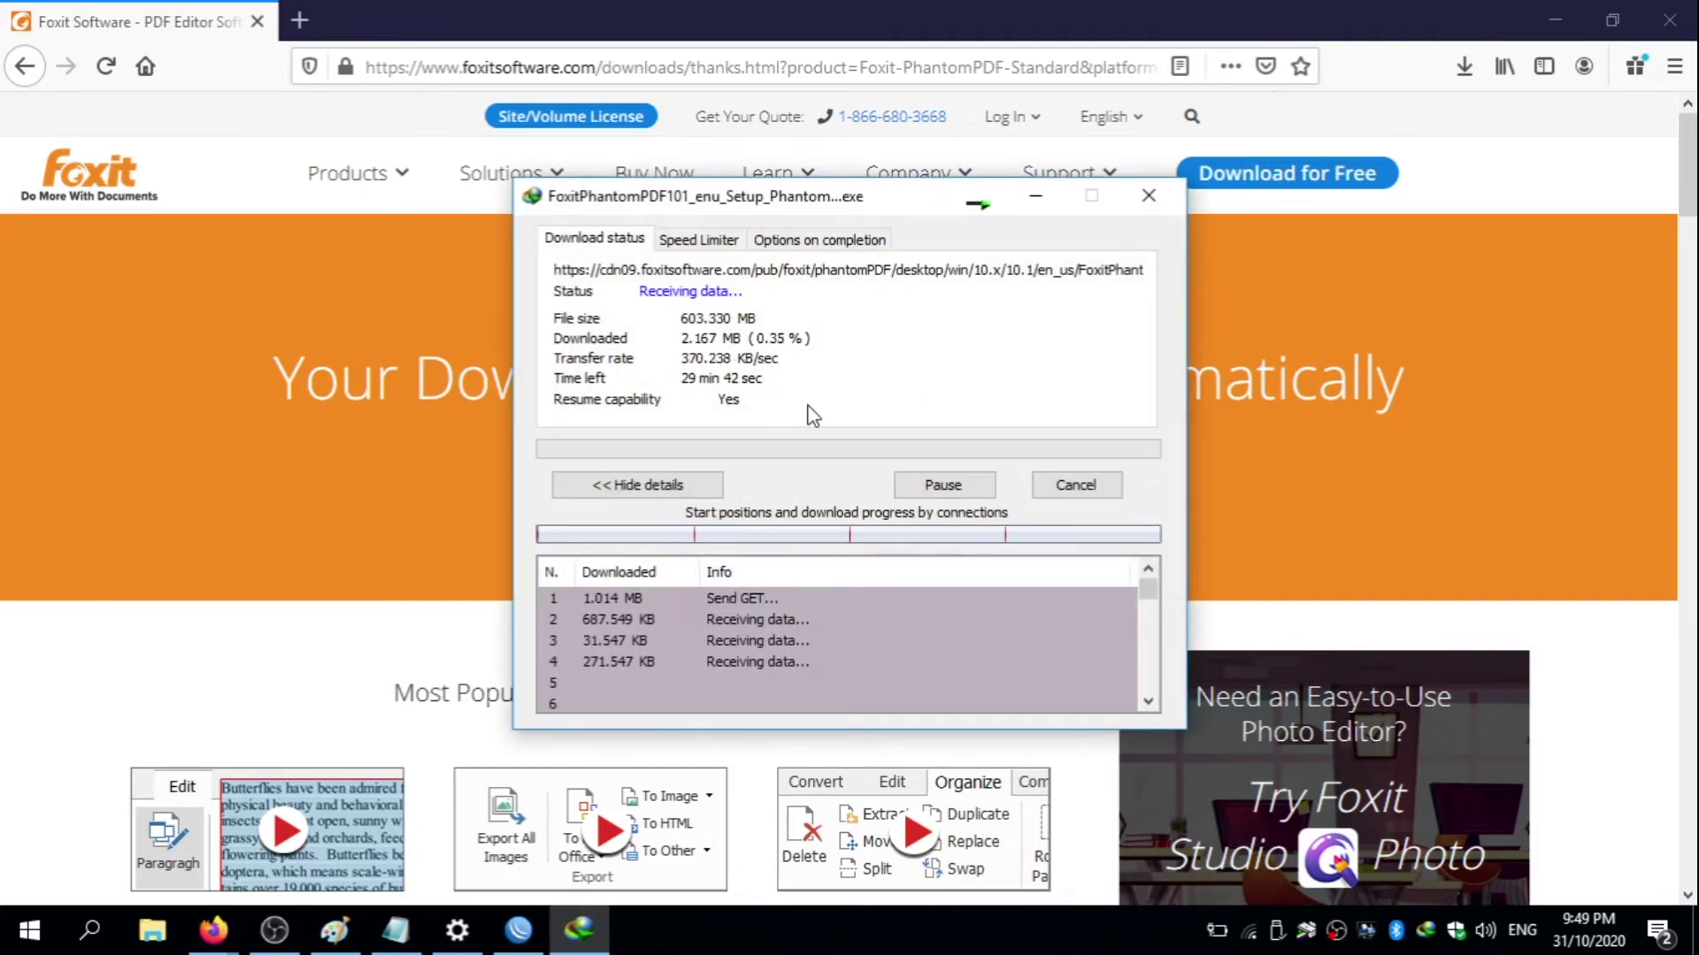
pyautogui.click(961, 485)
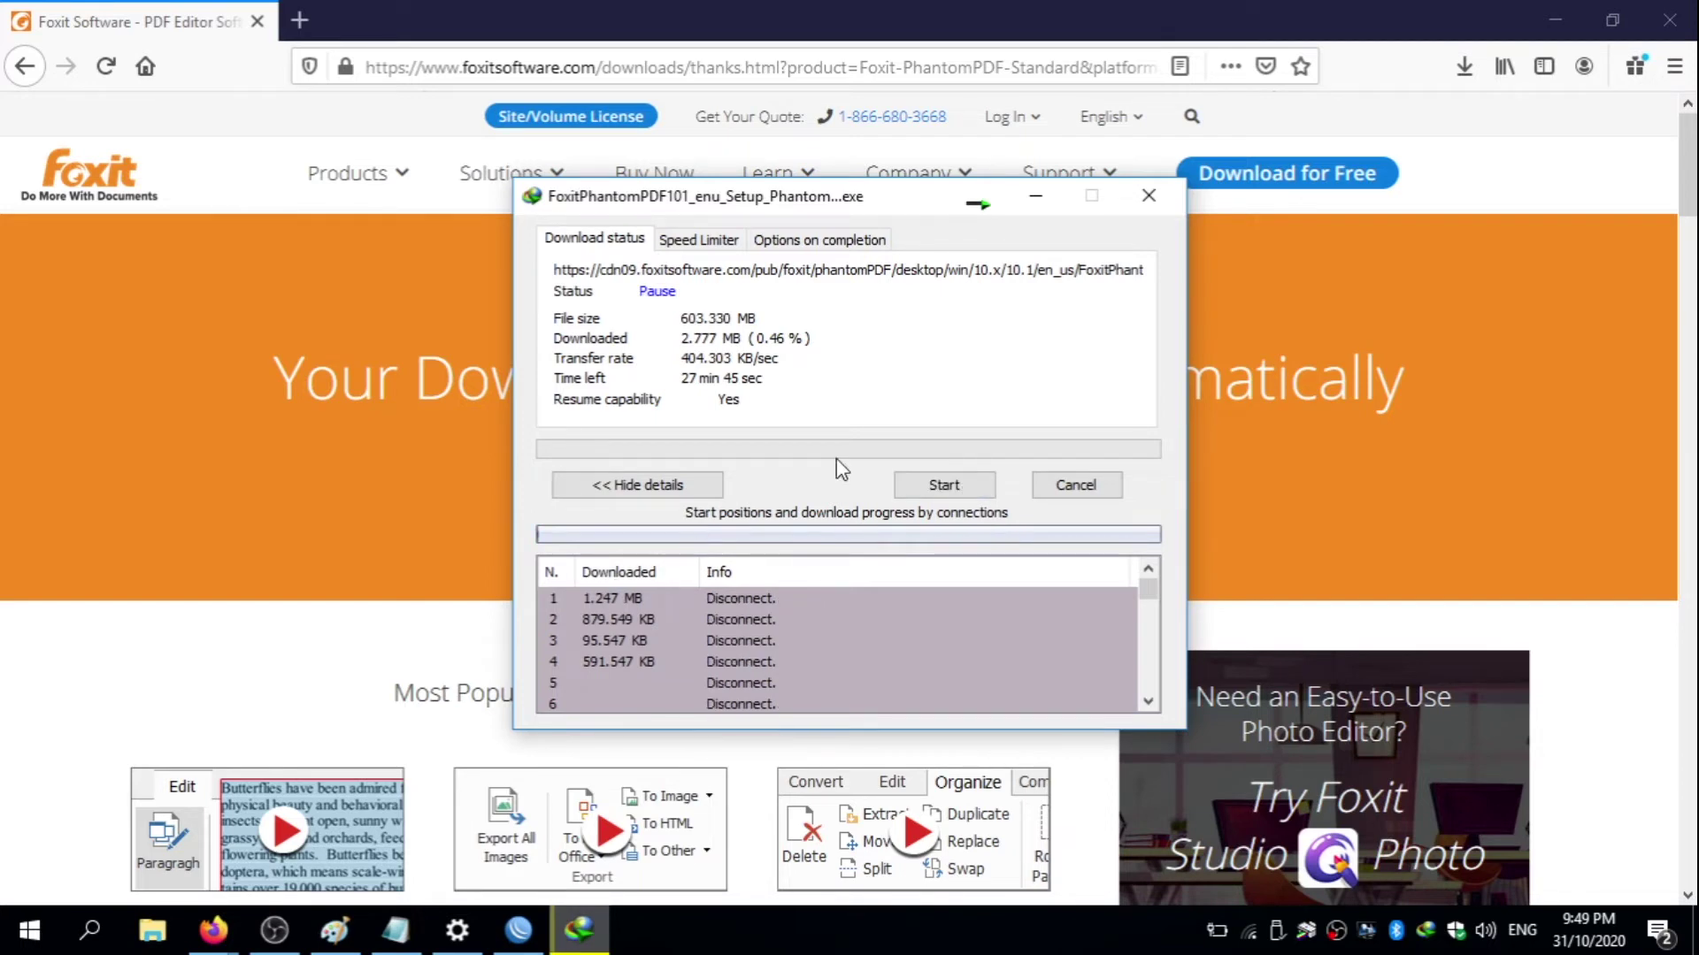
pyautogui.click(964, 482)
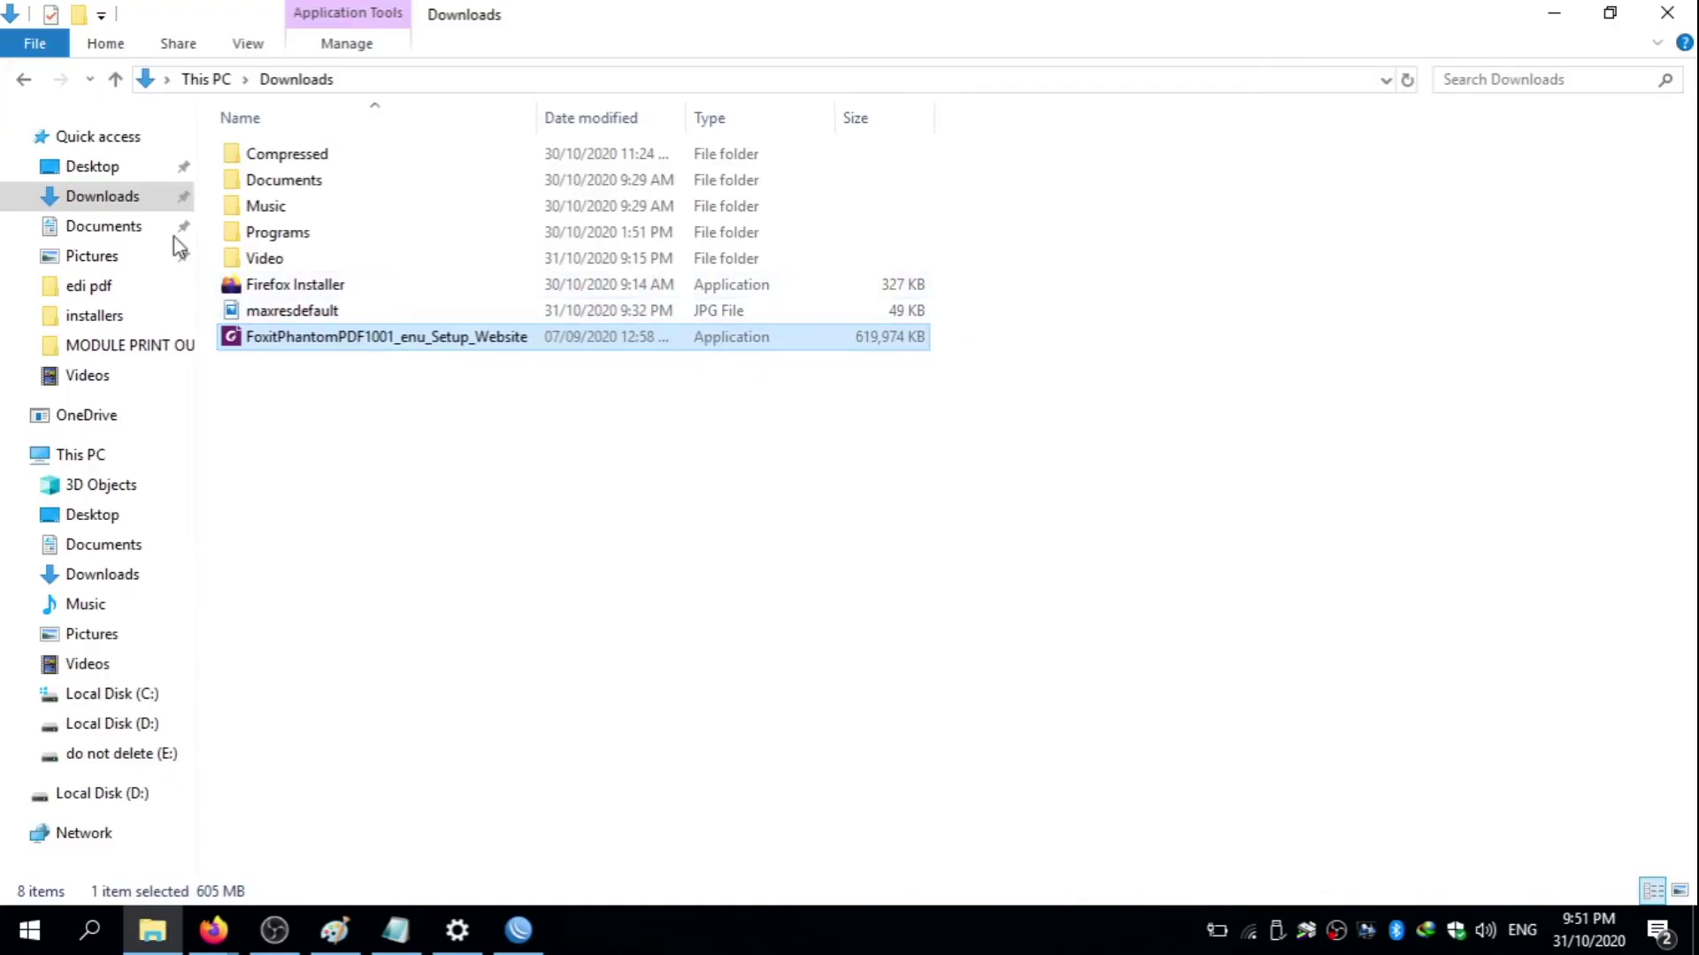
# - From Firefox's downloads panel, open the Downloads folder and run FoxitPhantomPDF1001_enu_Setup_Website
pyautogui.moveTo(213, 929)
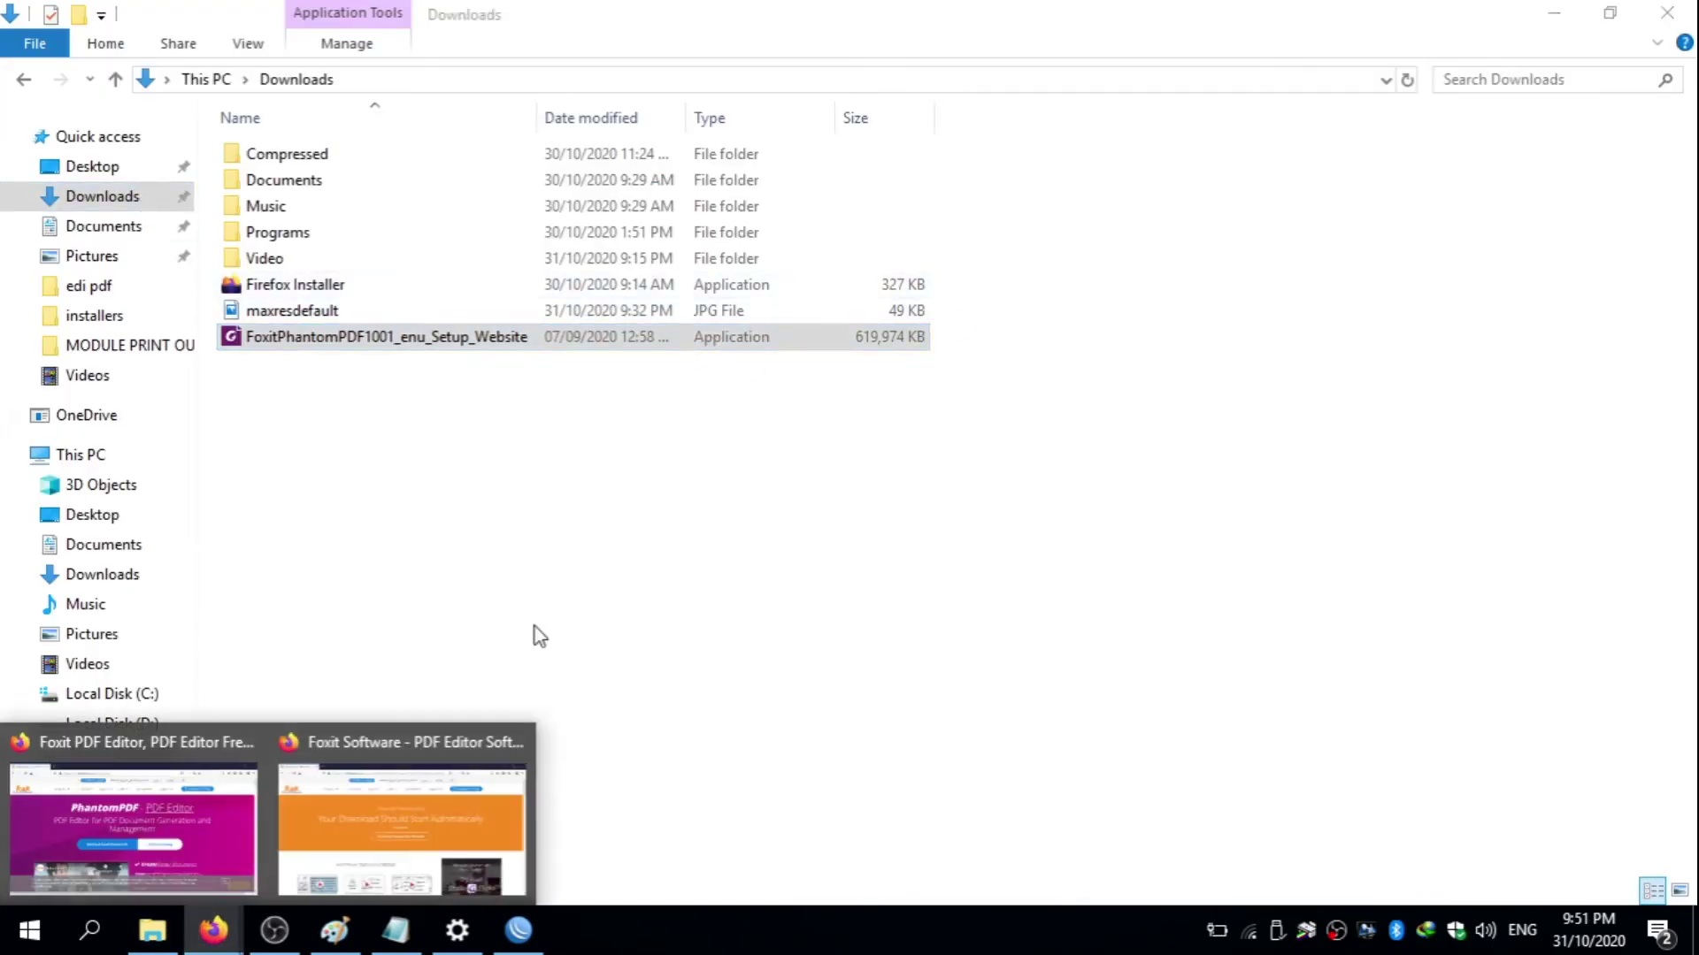
pyautogui.click(133, 814)
pyautogui.click(1464, 67)
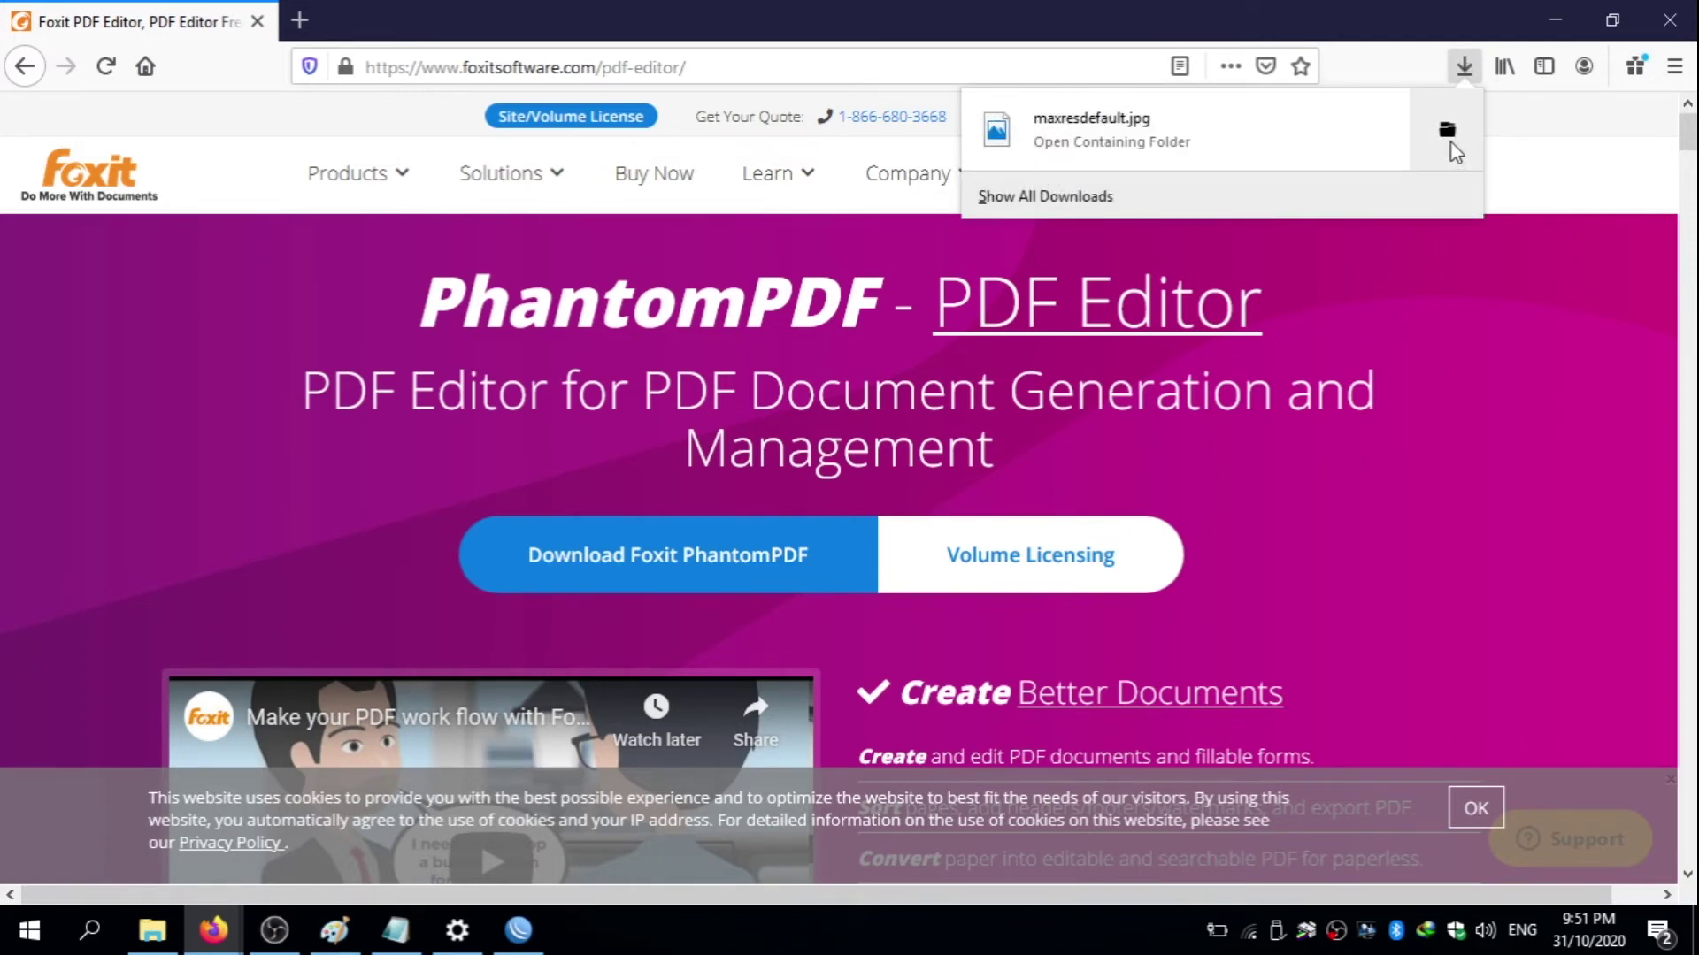
pyautogui.click(1451, 142)
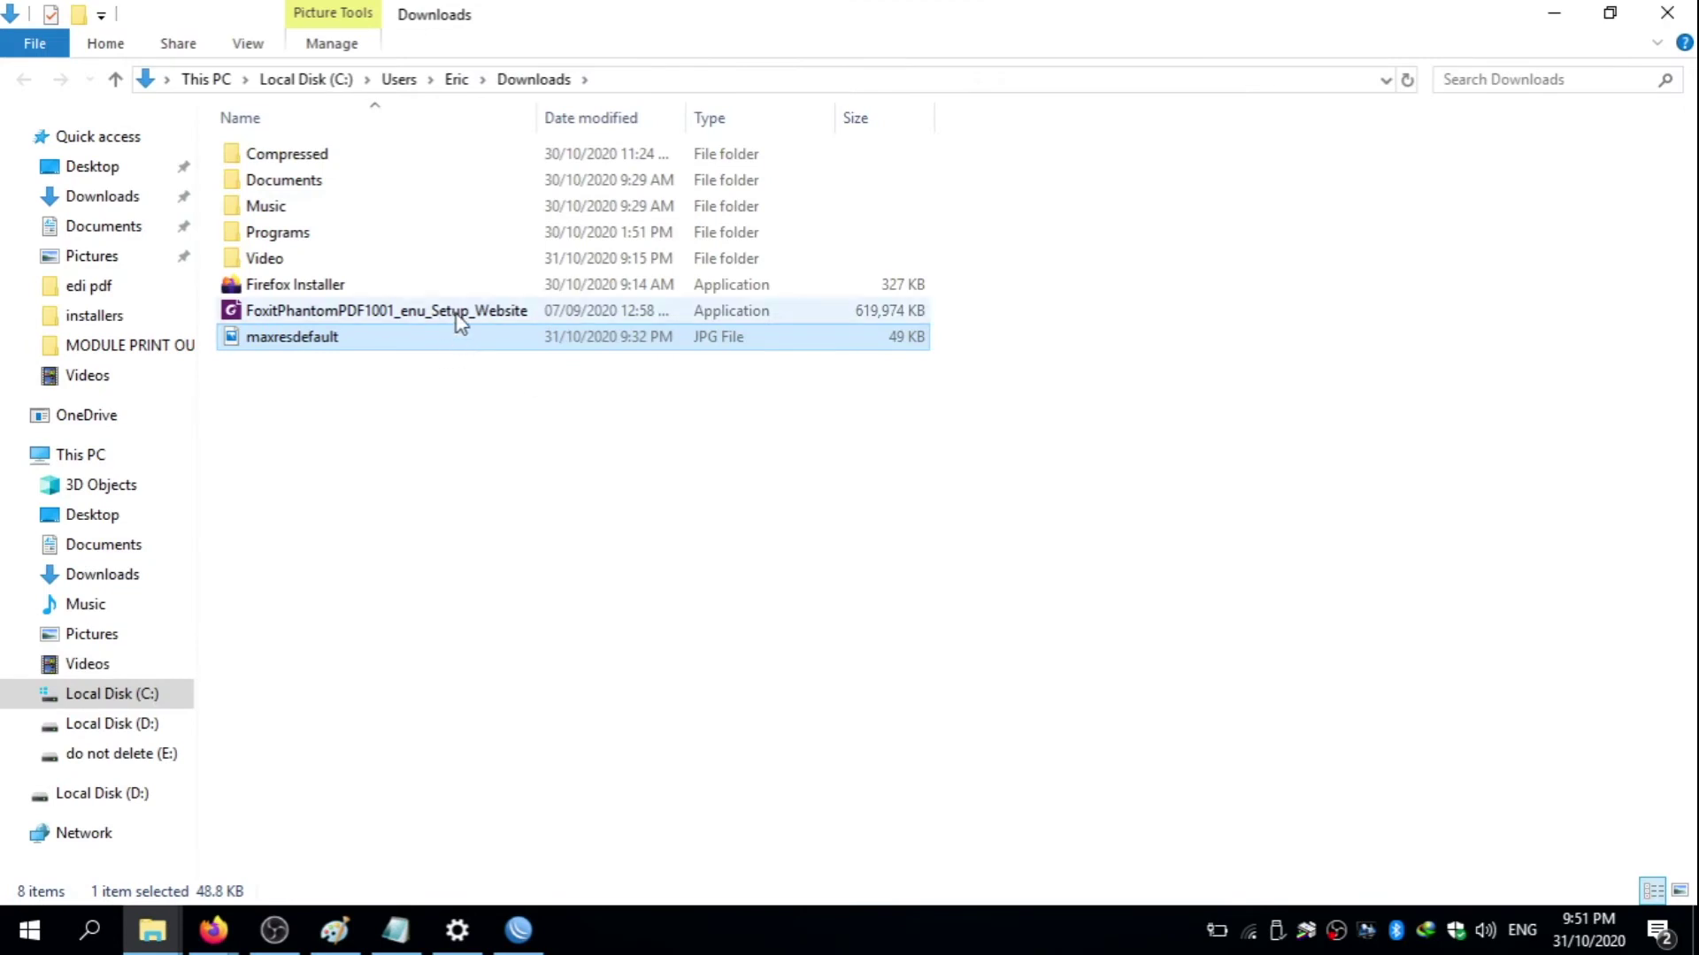
pyautogui.click(462, 315)
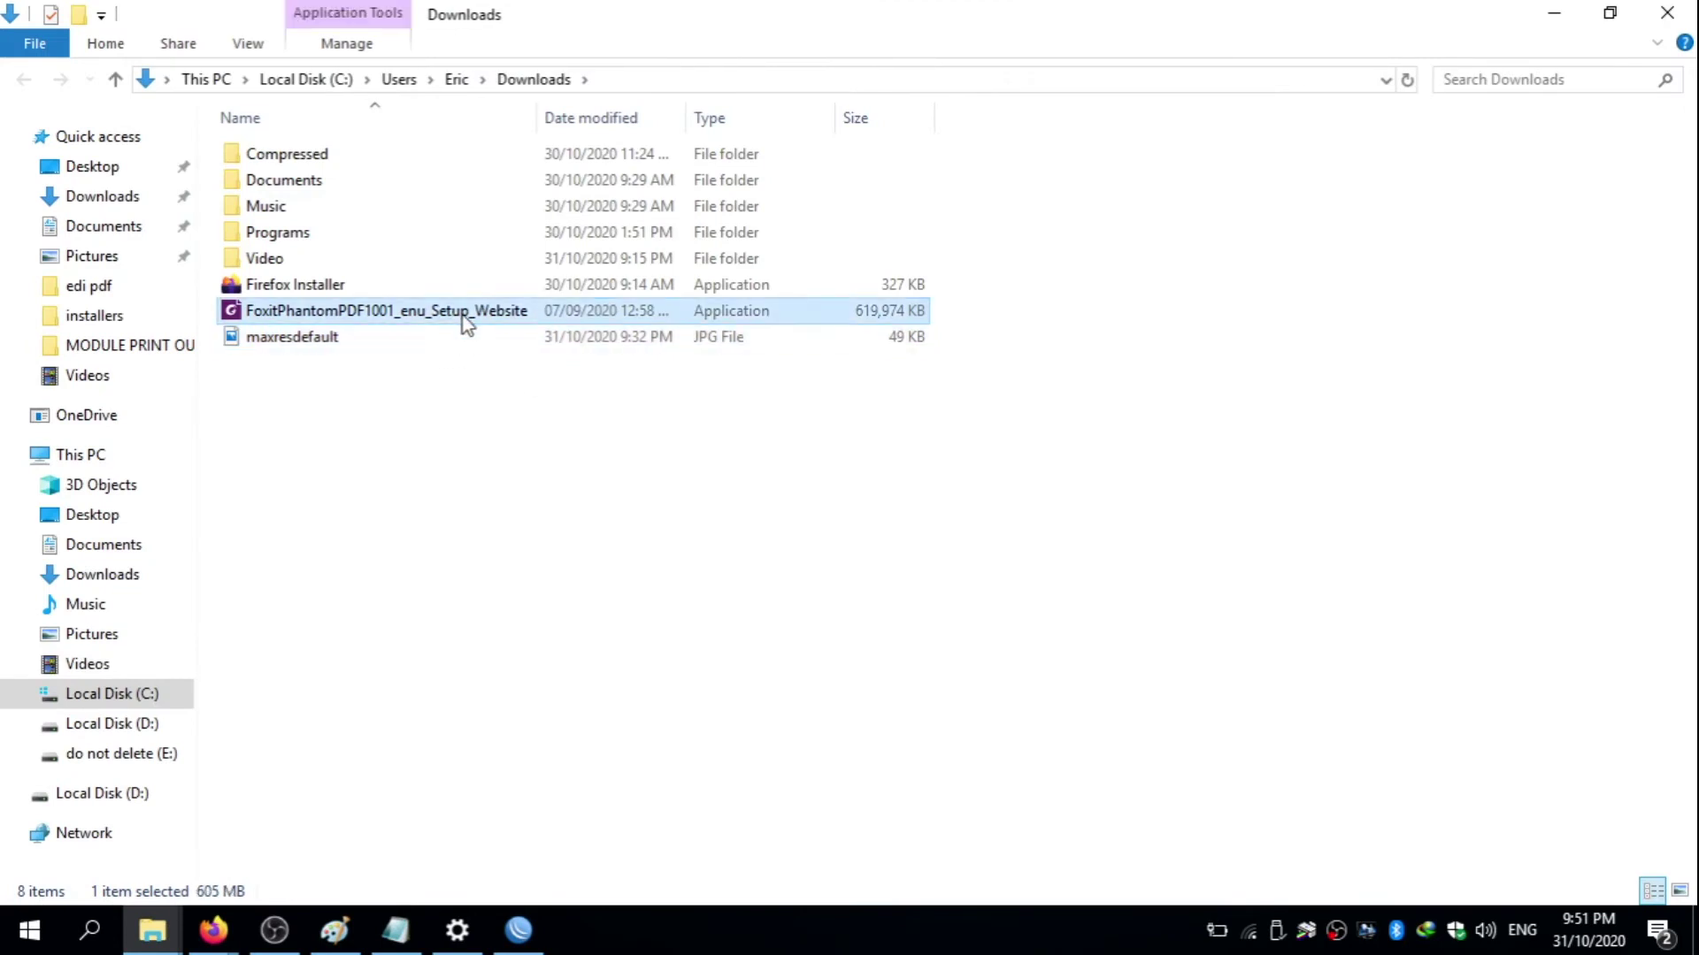
pyautogui.rightClick(306, 313)
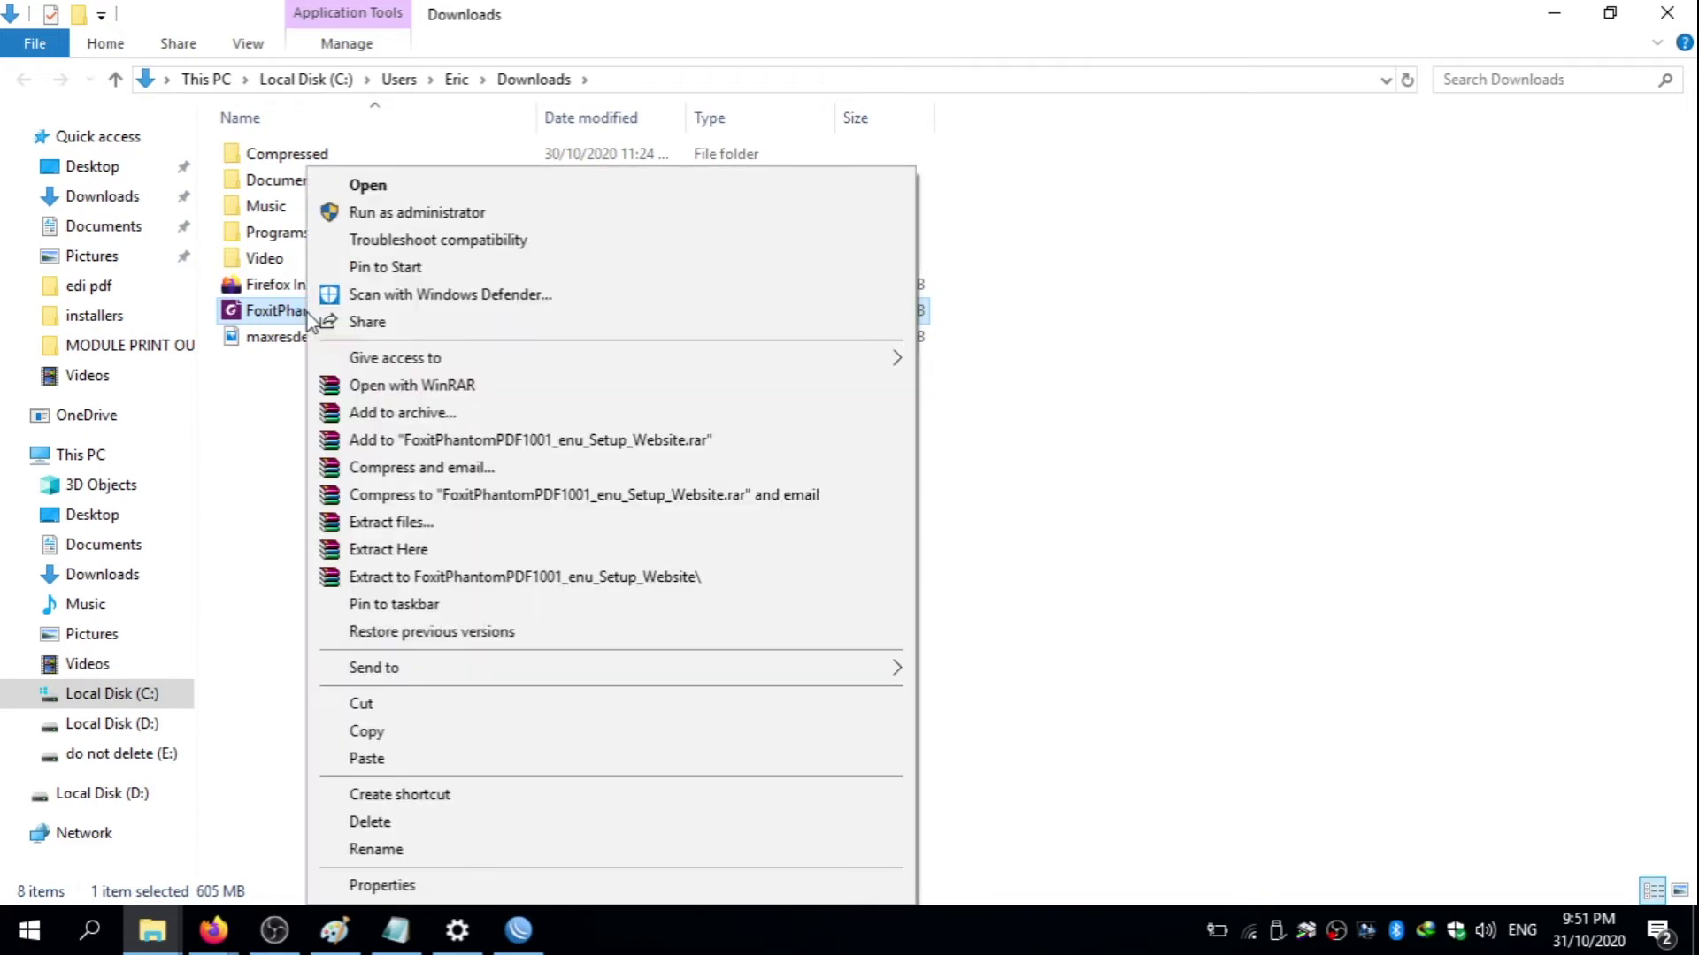
pyautogui.click(448, 189)
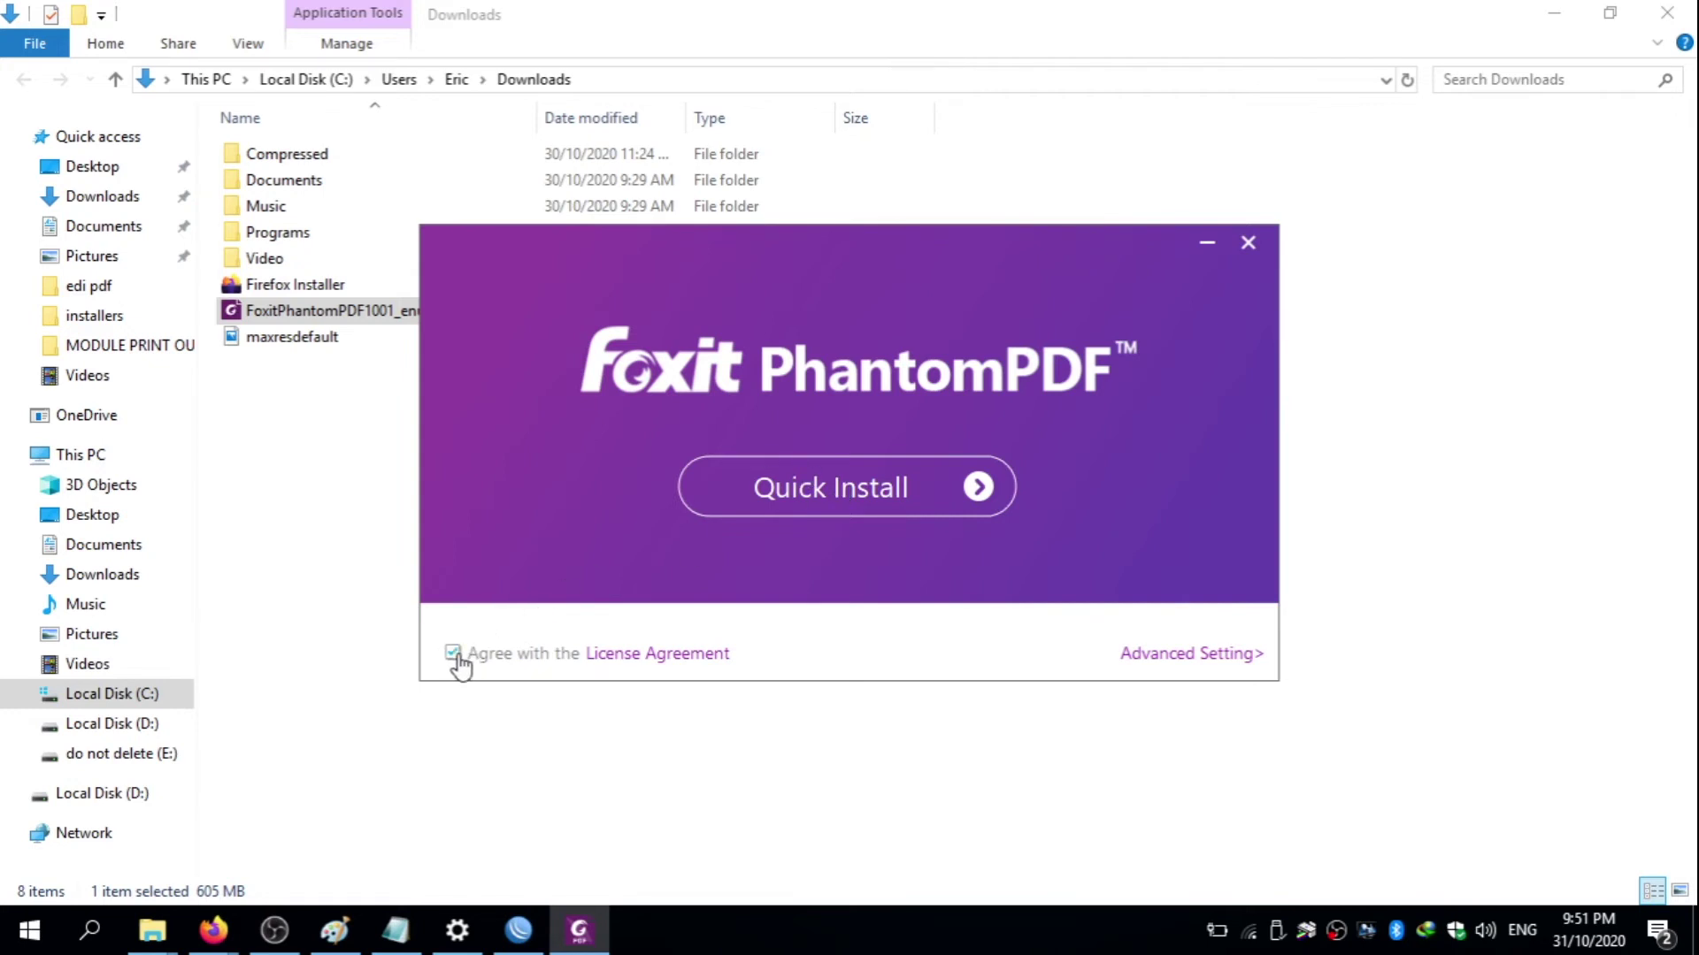
# - Start the quick installation of PhantomPDF, then minimise File Explorer and Settings and dismiss the Bluetooth message
pyautogui.click(858, 494)
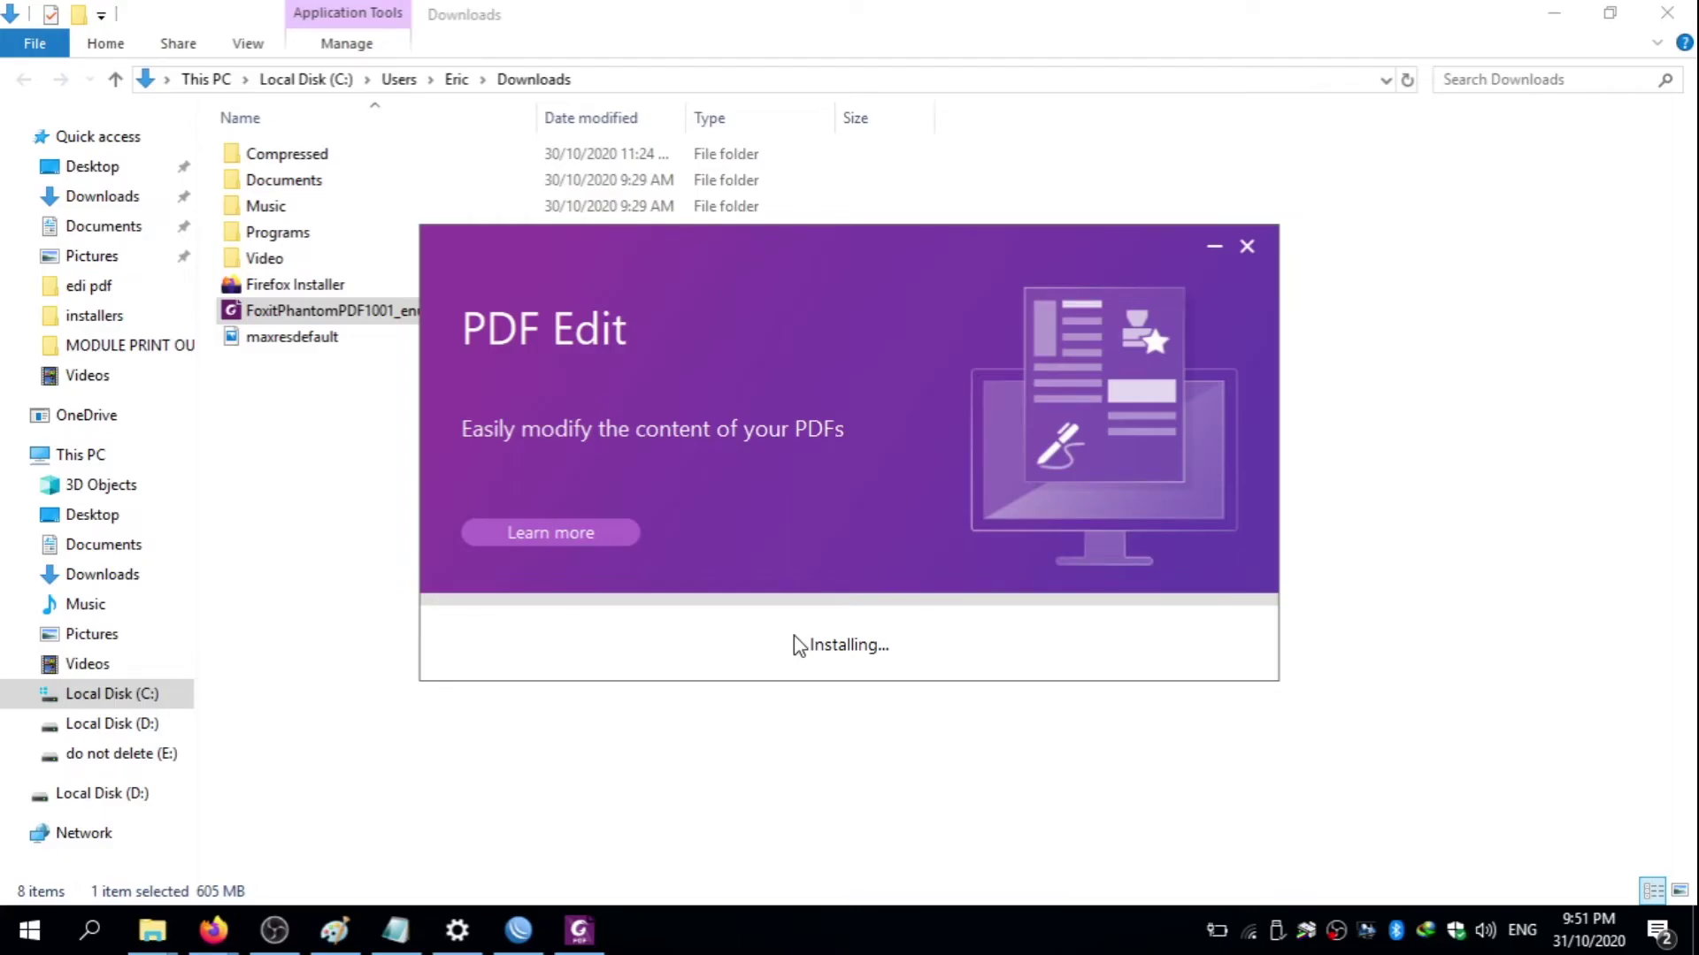
pyautogui.click(1548, 18)
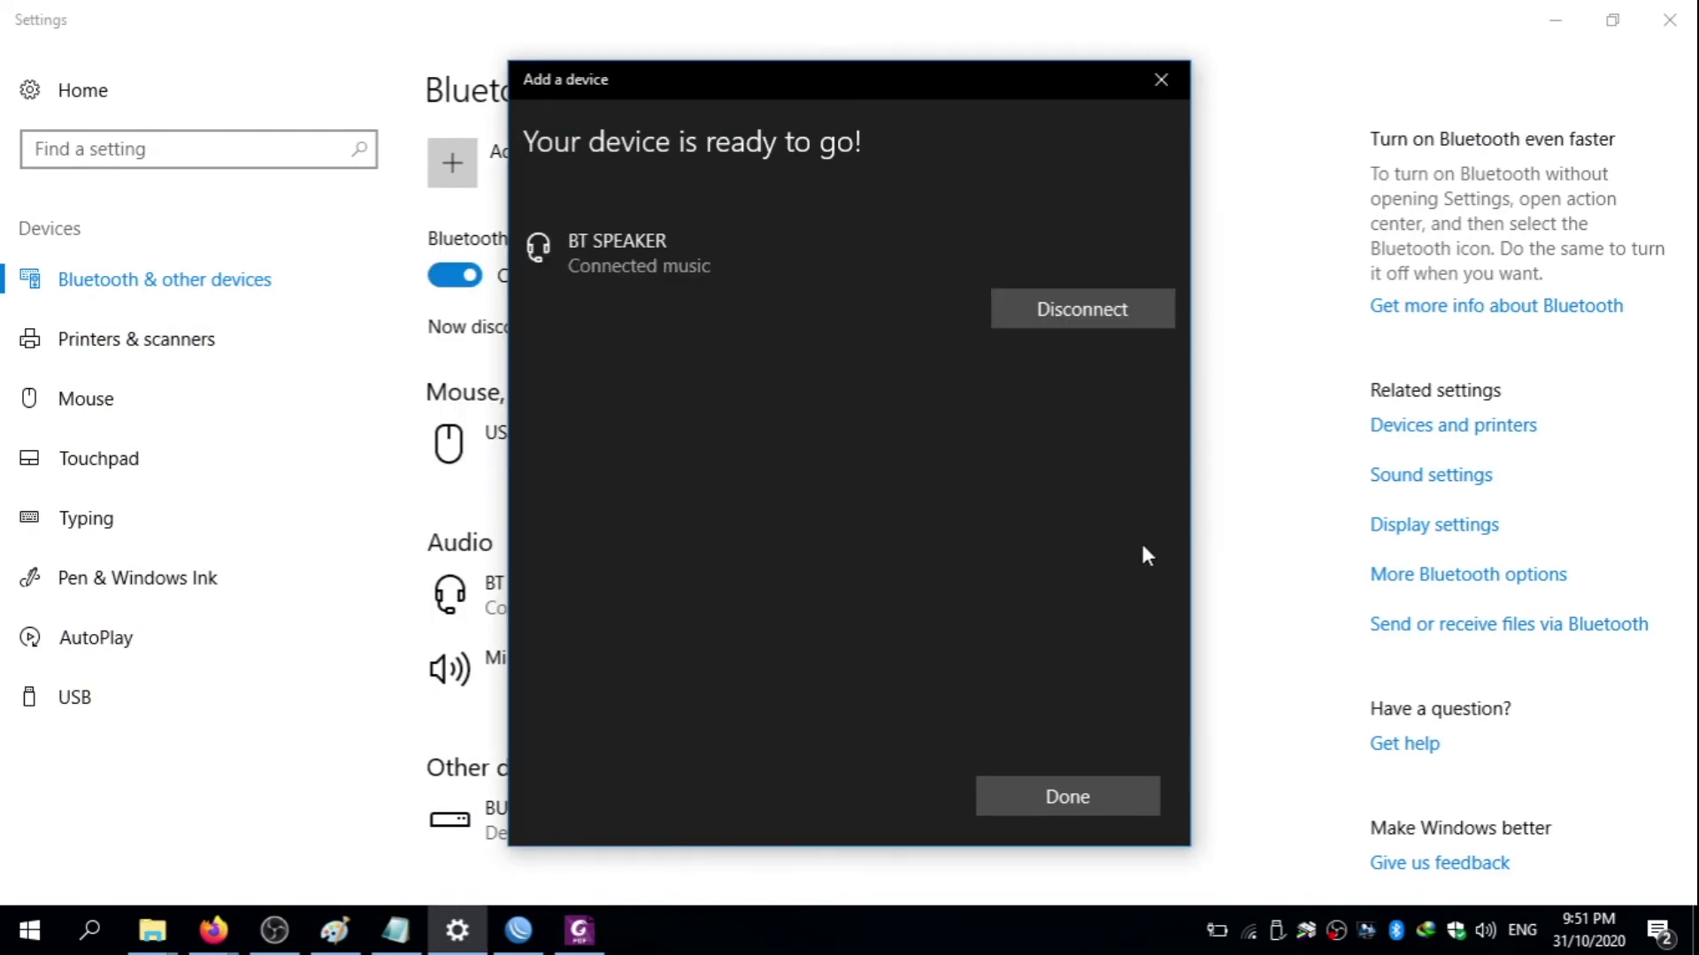
pyautogui.click(1065, 787)
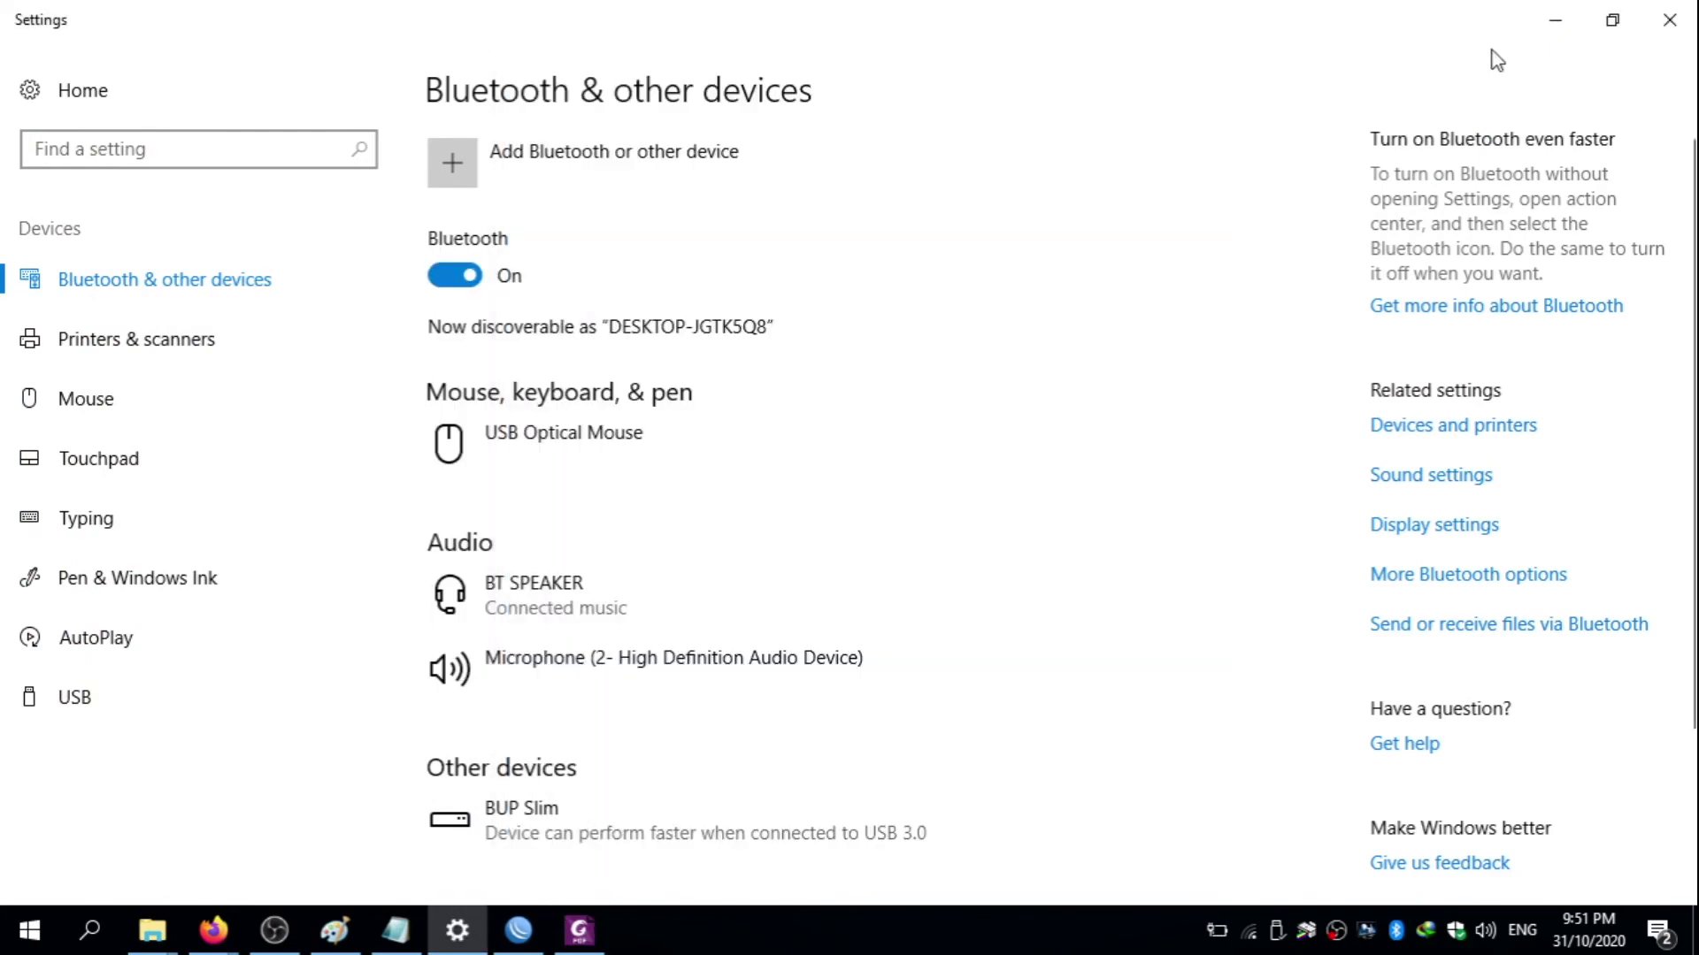
pyautogui.click(1580, 12)
# - Refresh the desktop twice while the installation runs
pyautogui.rightClick(875, 152)
pyautogui.click(935, 227)
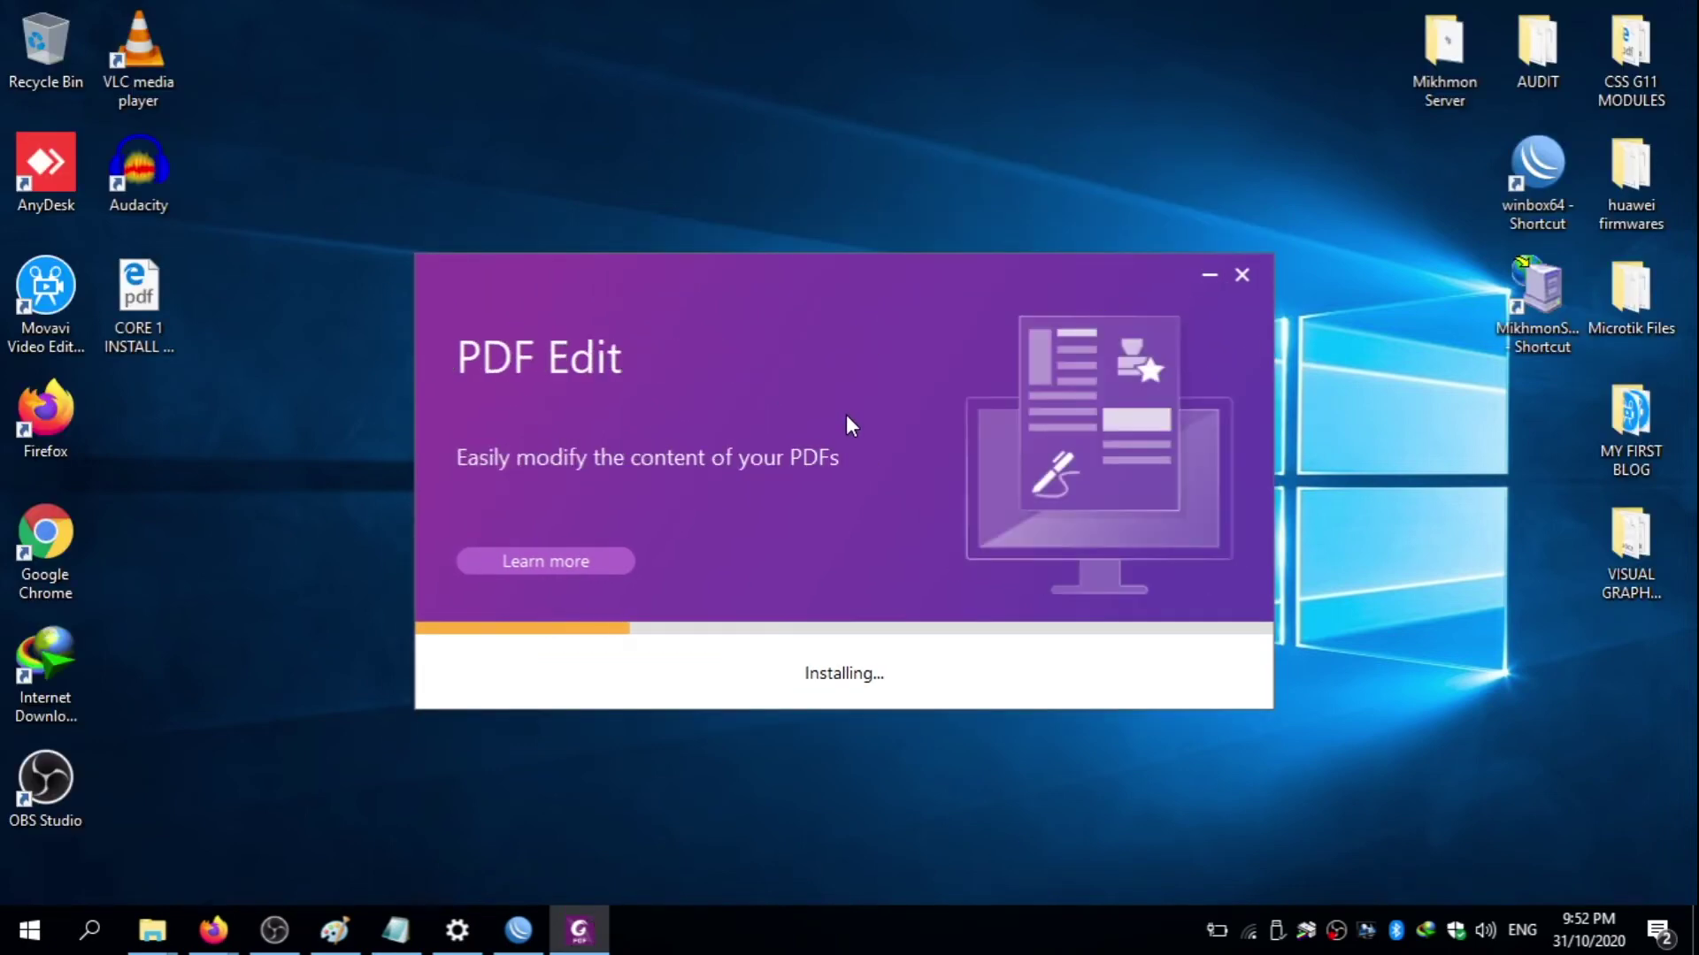
pyautogui.rightClick(285, 763)
pyautogui.click(416, 478)
pyautogui.rightClick(288, 462)
pyautogui.press('Escape')
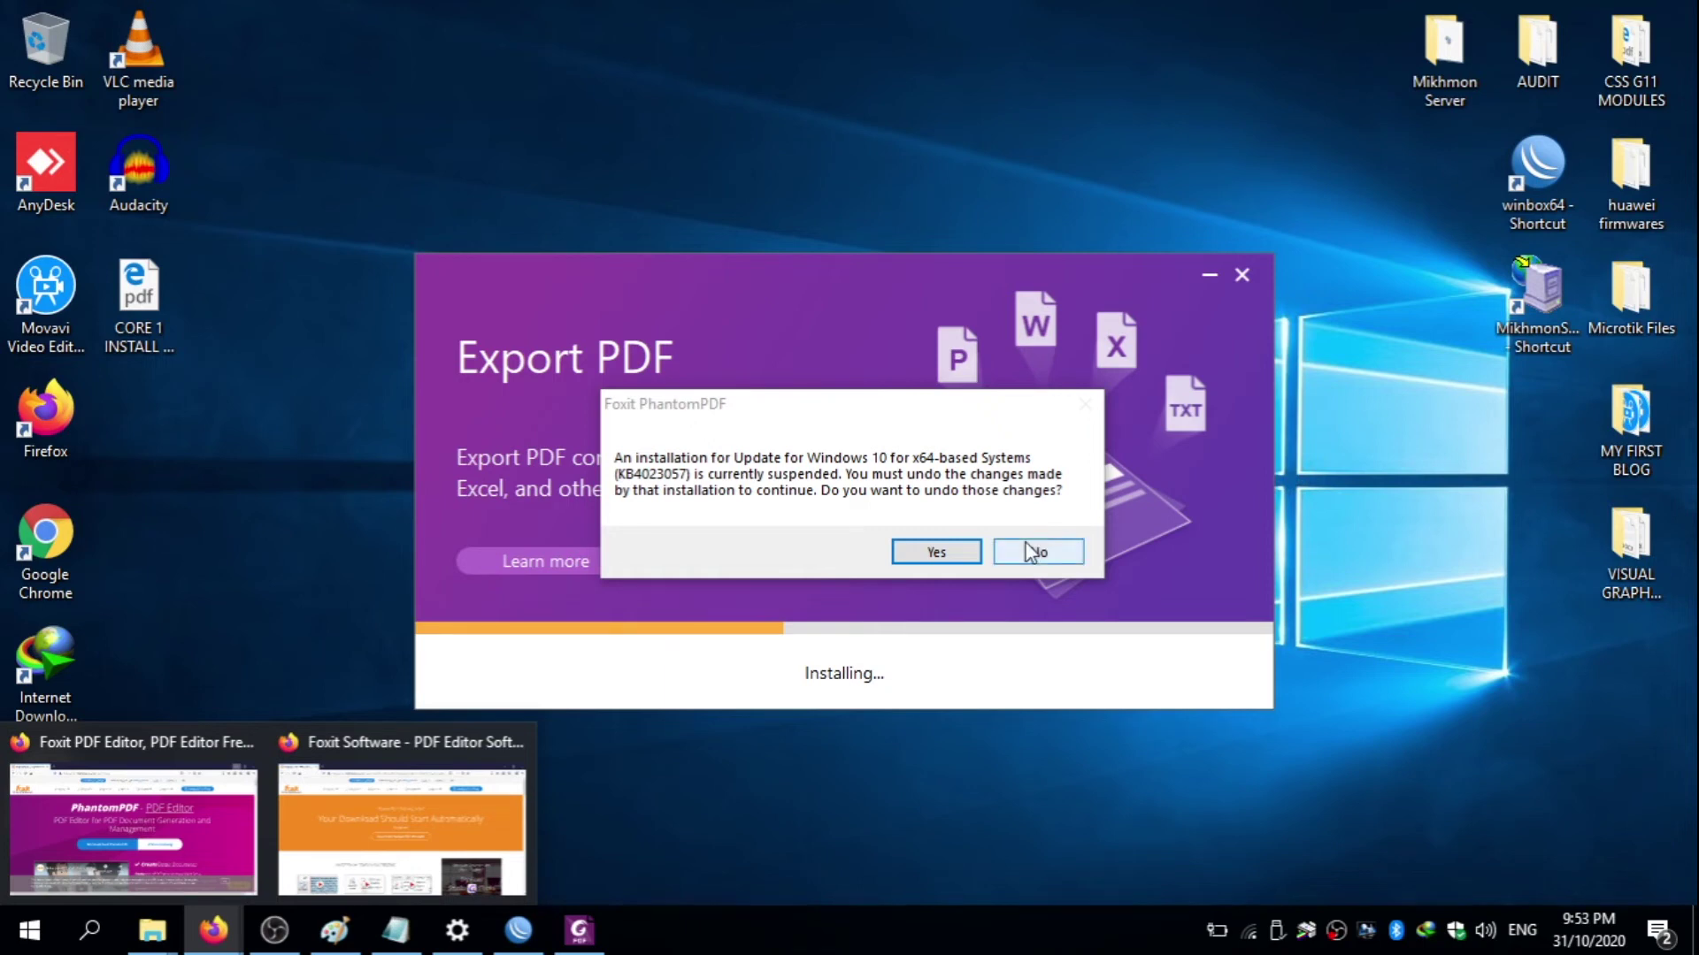
# - Decline the Windows update undo, dismiss the failure messages, and reposition the installer window
pyautogui.click(1033, 548)
pyautogui.click(912, 638)
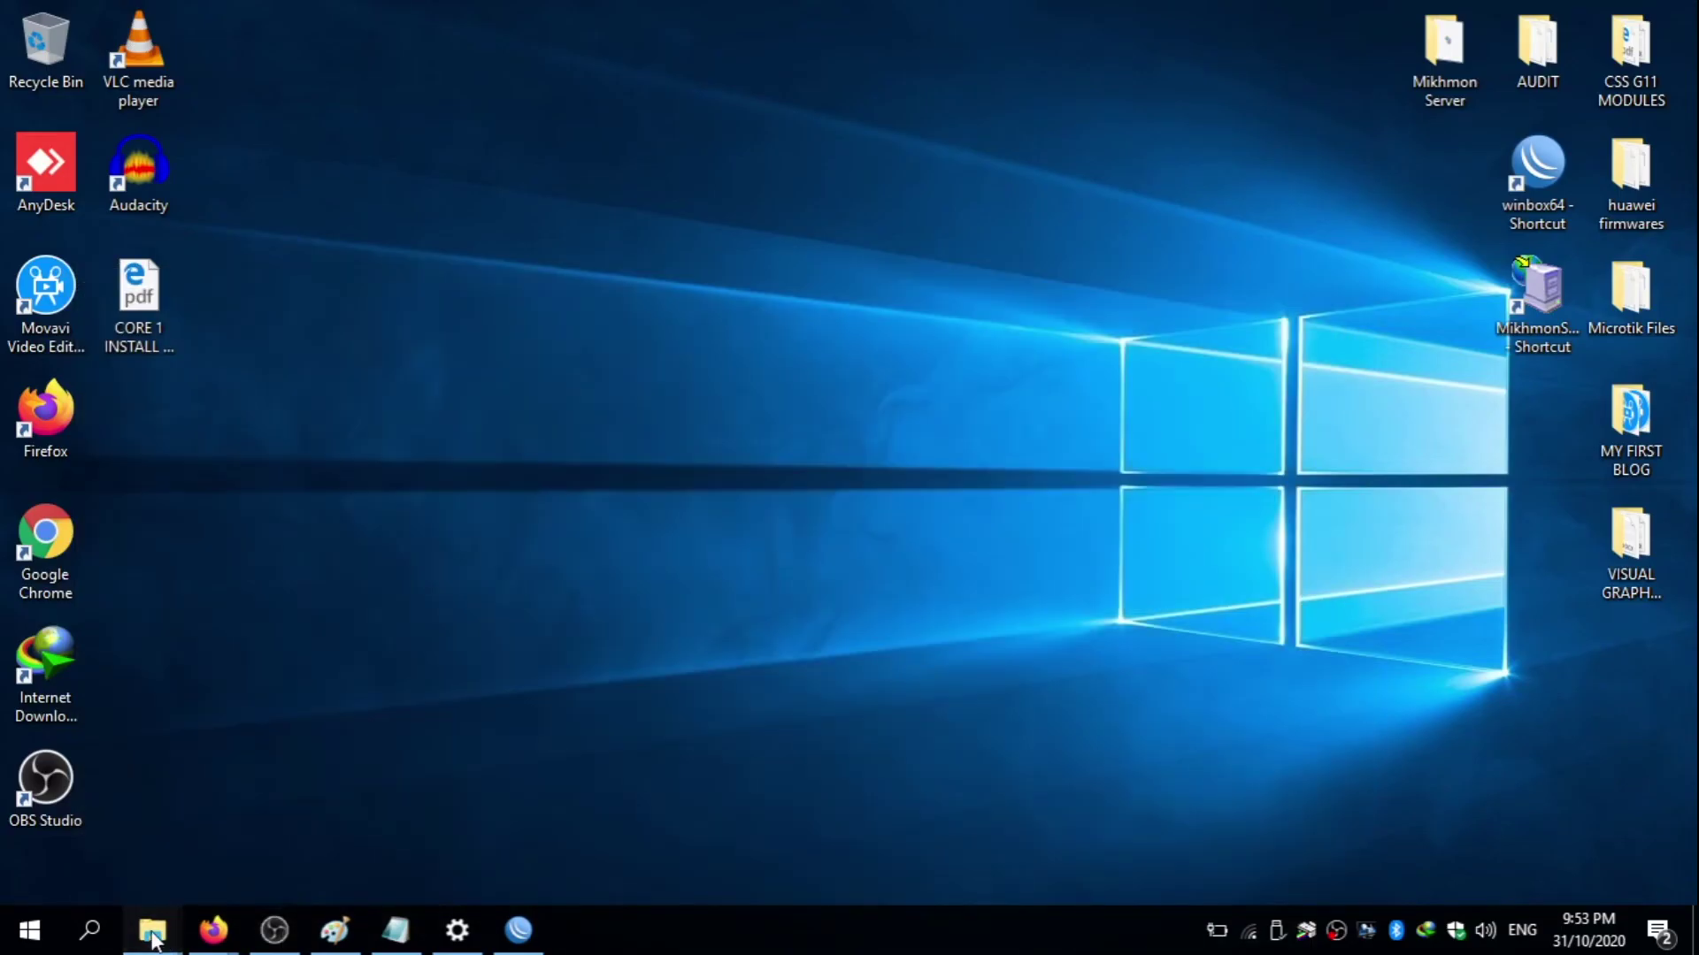
pyautogui.click(152, 929)
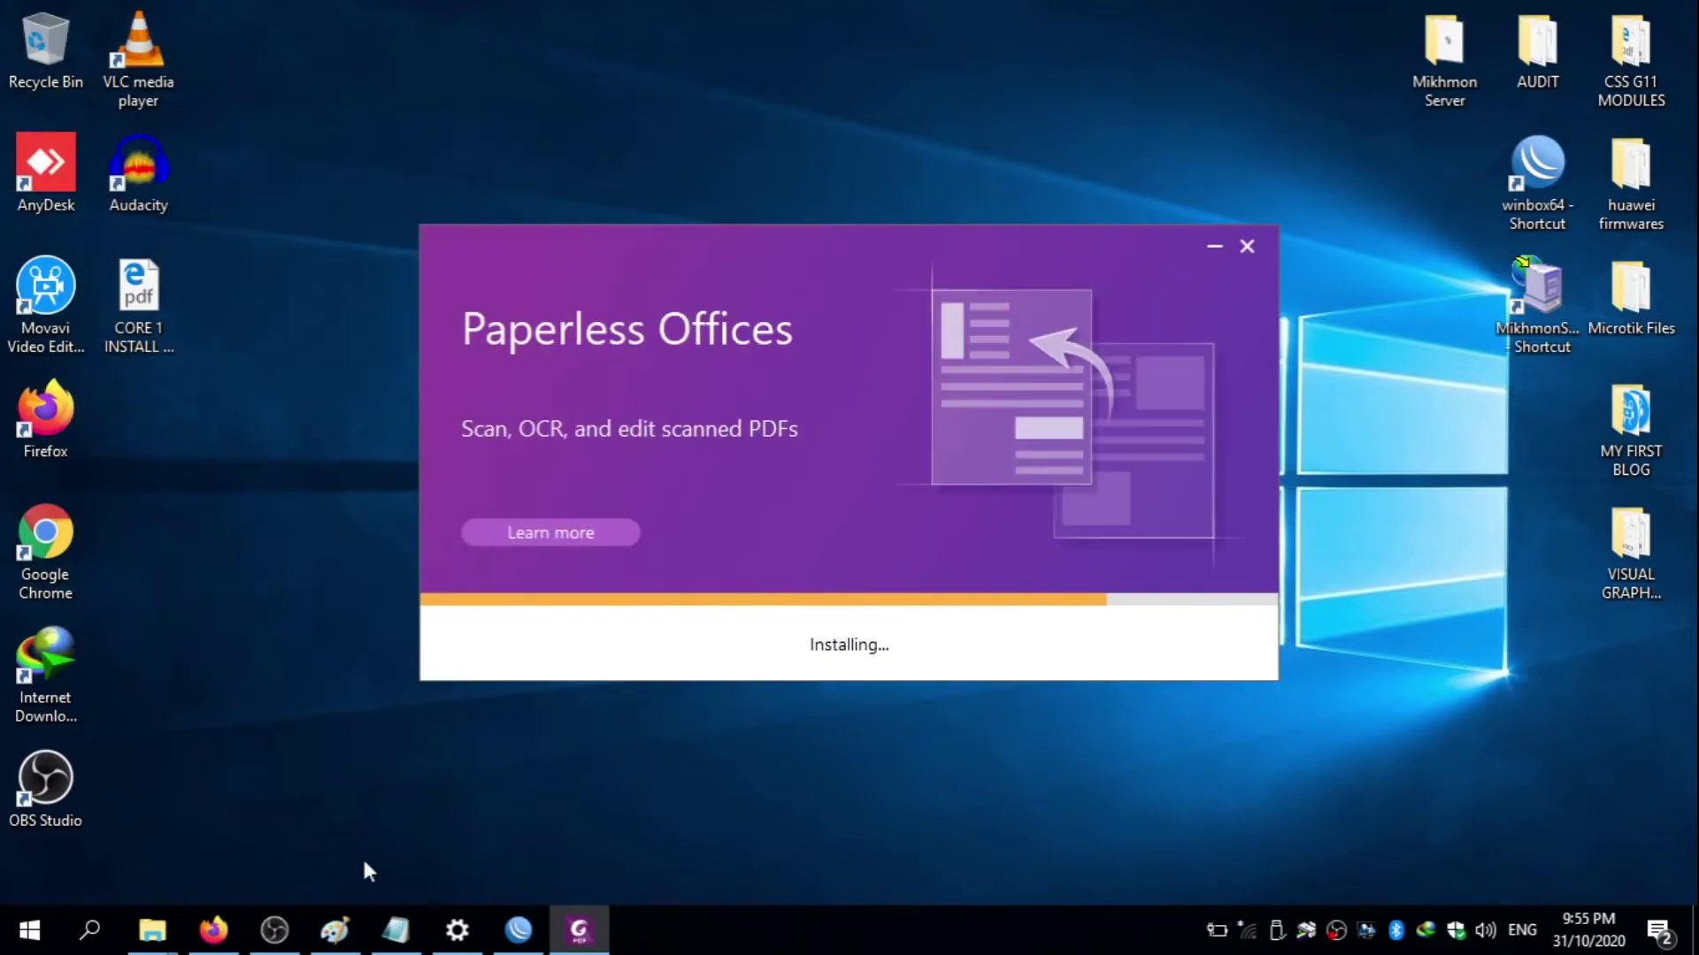
pyautogui.click(335, 929)
pyautogui.click(579, 929)
pyautogui.moveTo(878, 279)
pyautogui.mouseDown()
pyautogui.moveTo(1297, 168)
pyautogui.moveTo(997, 157)
pyautogui.moveTo(995, 110)
pyautogui.mouseUp()
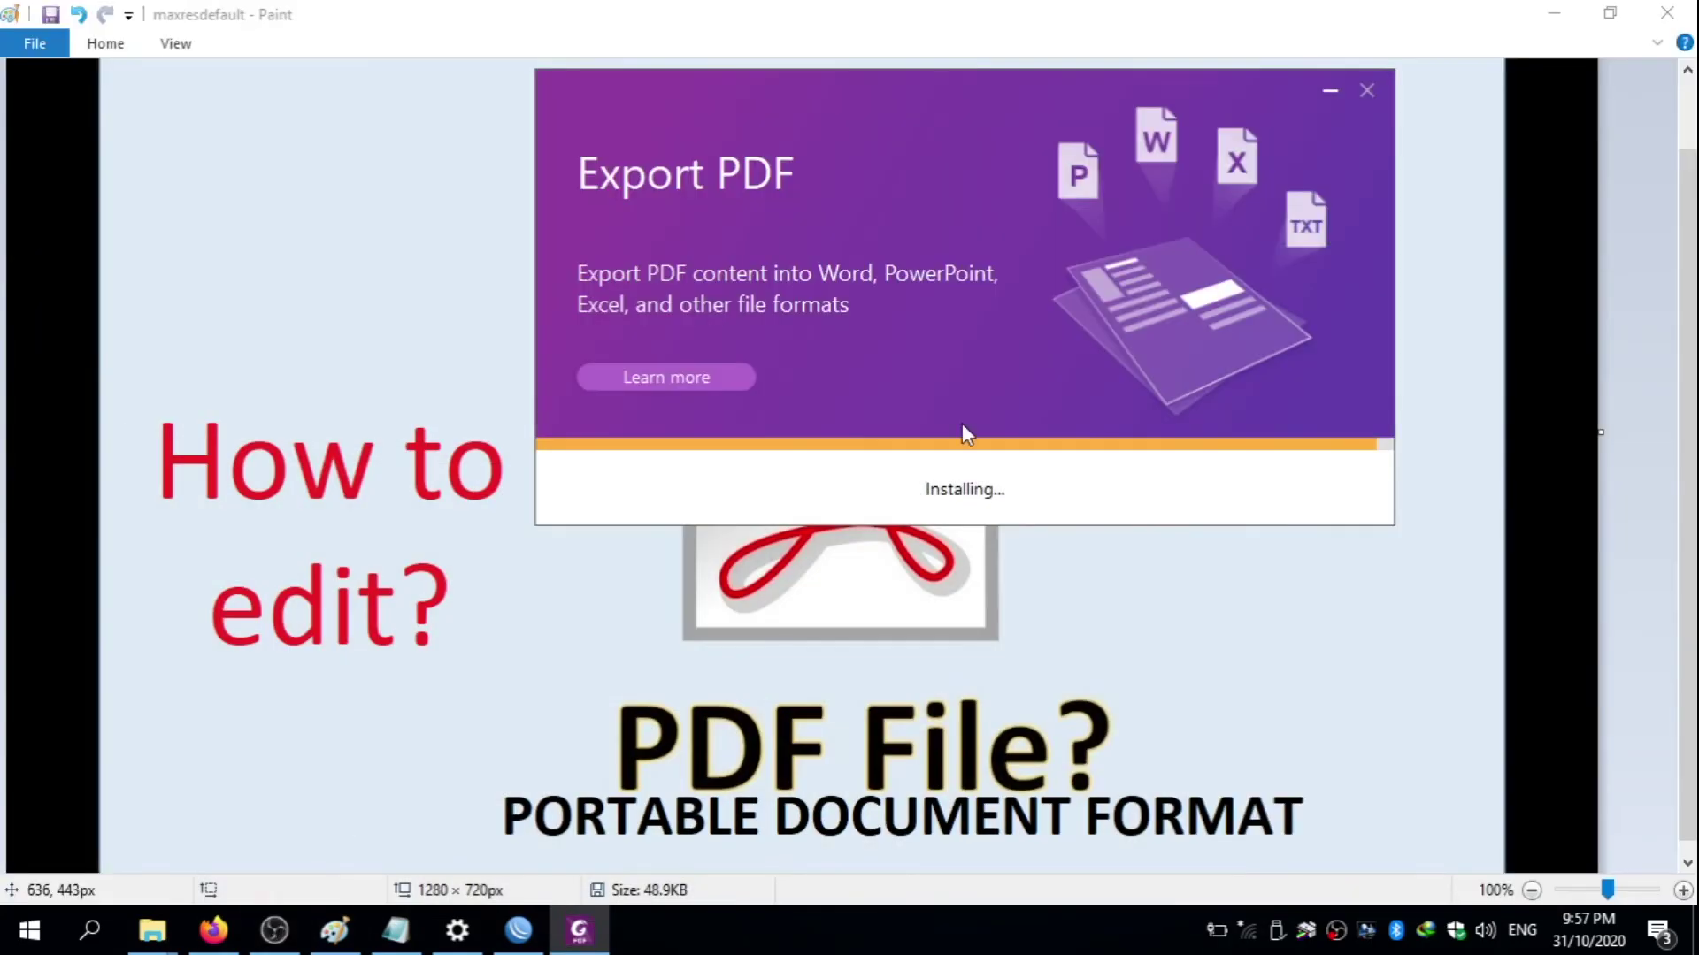
pyautogui.moveTo(1156, 75)
pyautogui.mouseDown()
pyautogui.moveTo(1096, 136)
pyautogui.moveTo(1229, 129)
pyautogui.mouseUp()
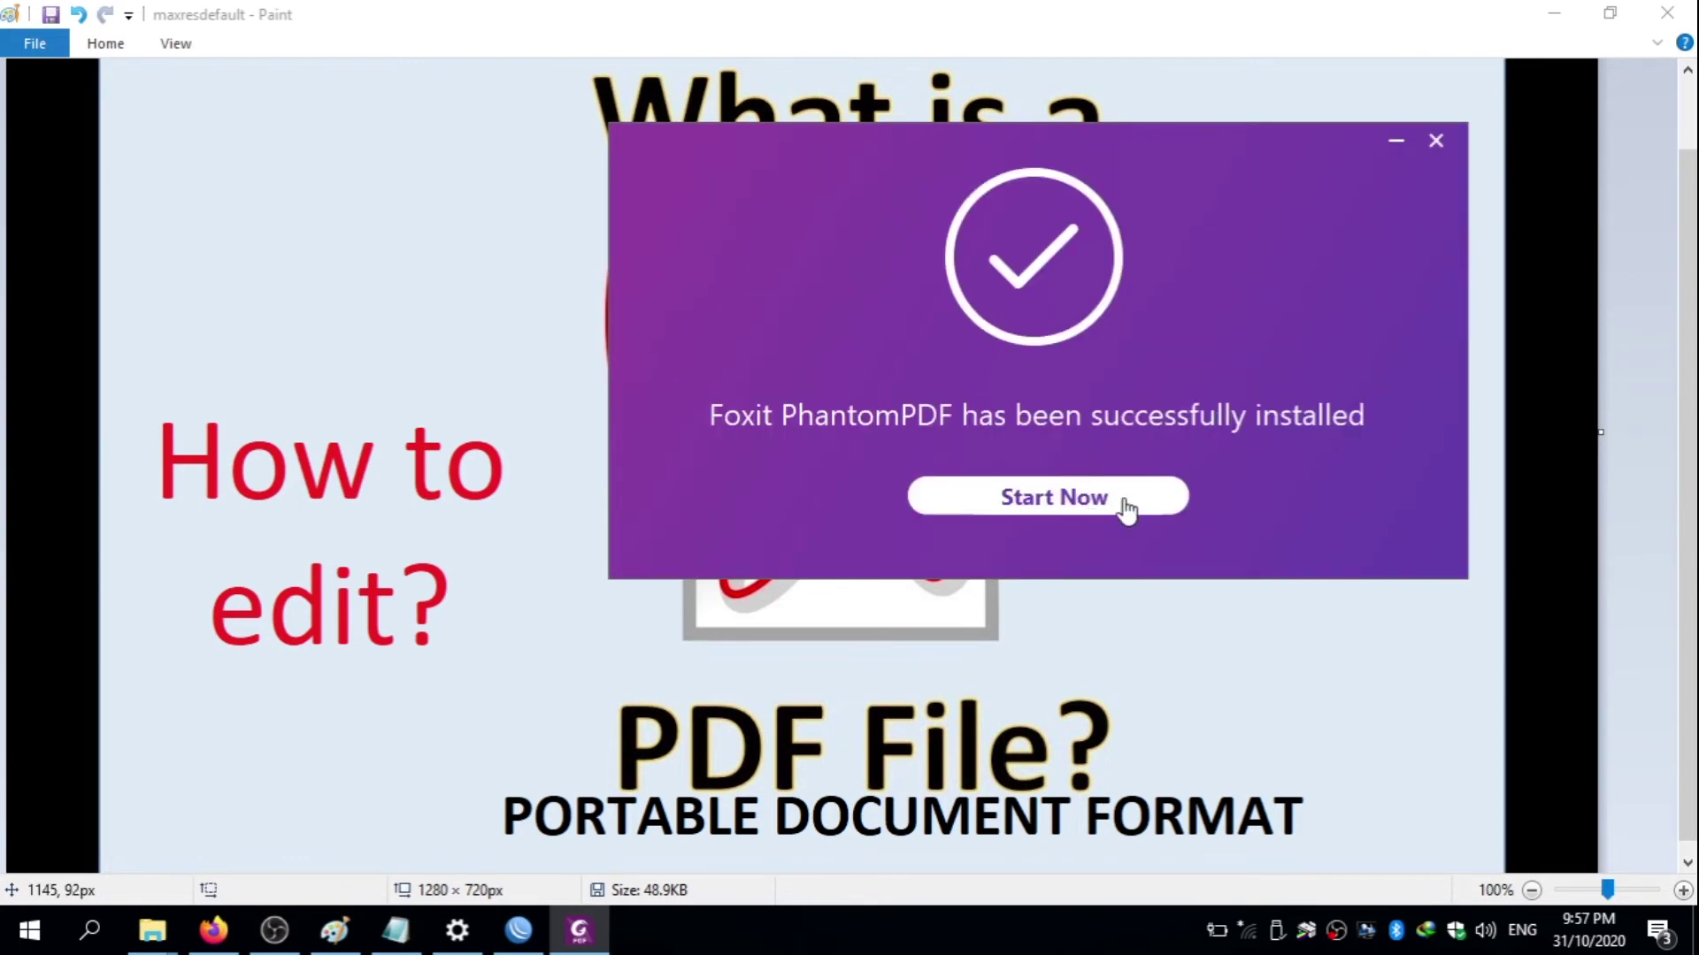
# - Close the installation success message and select the new Foxit PhantomPDF desktop shortcut
pyautogui.click(1437, 144)
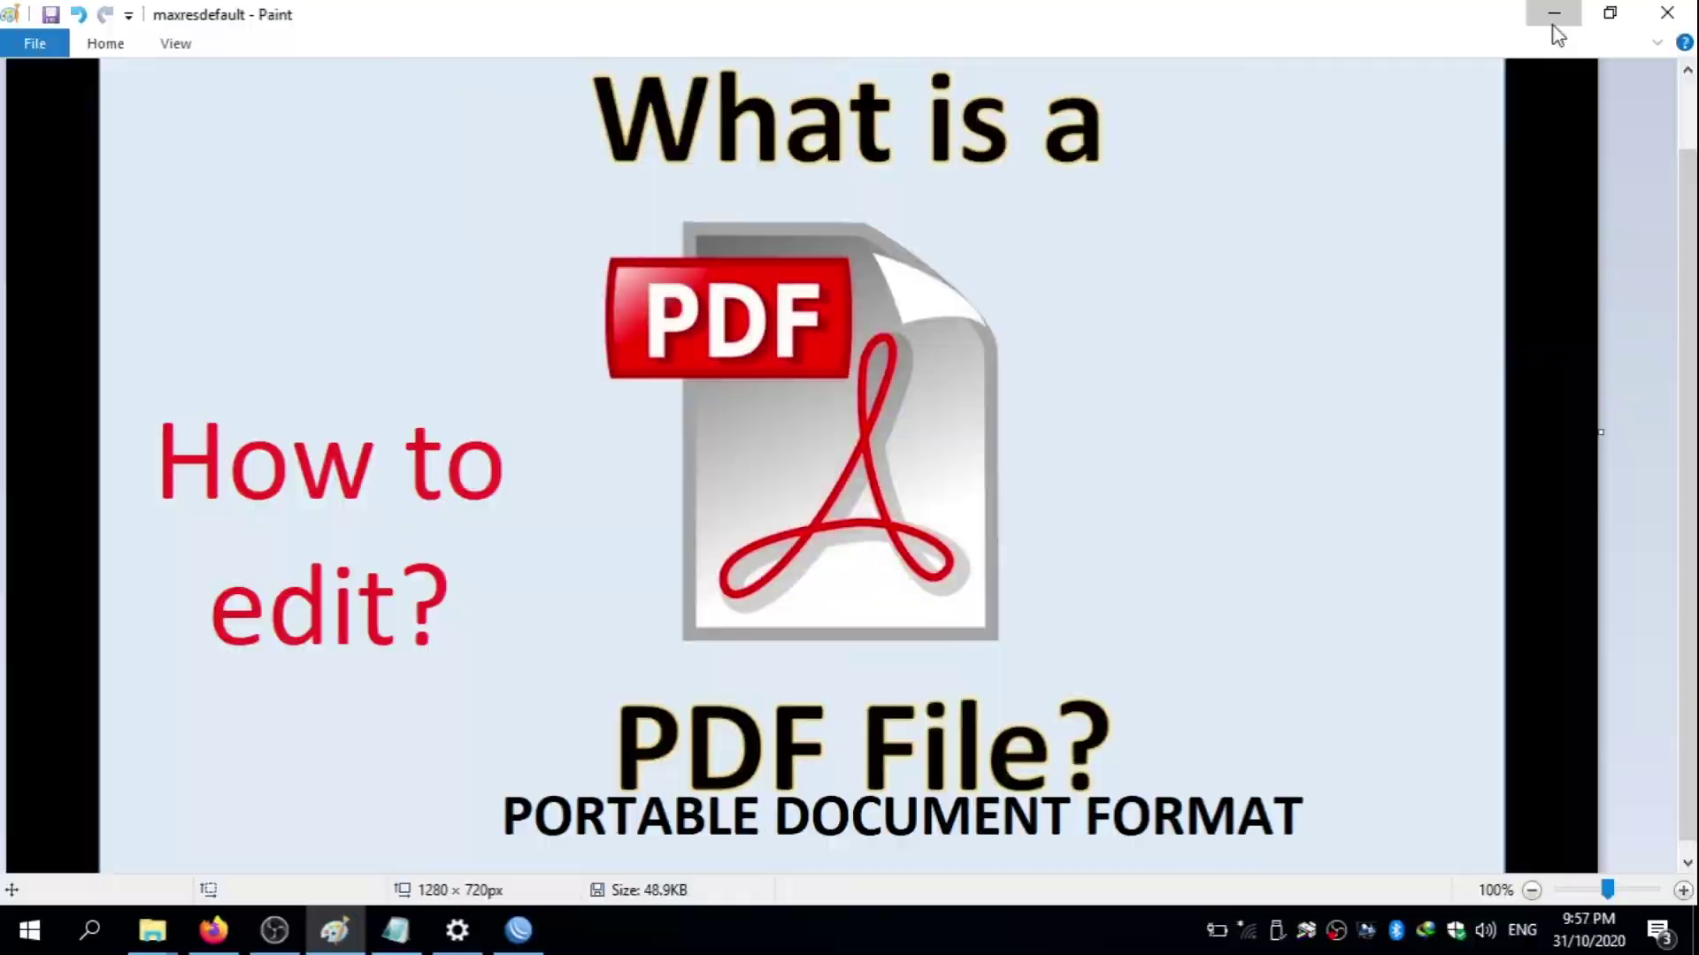
pyautogui.click(1554, 14)
pyautogui.click(167, 433)
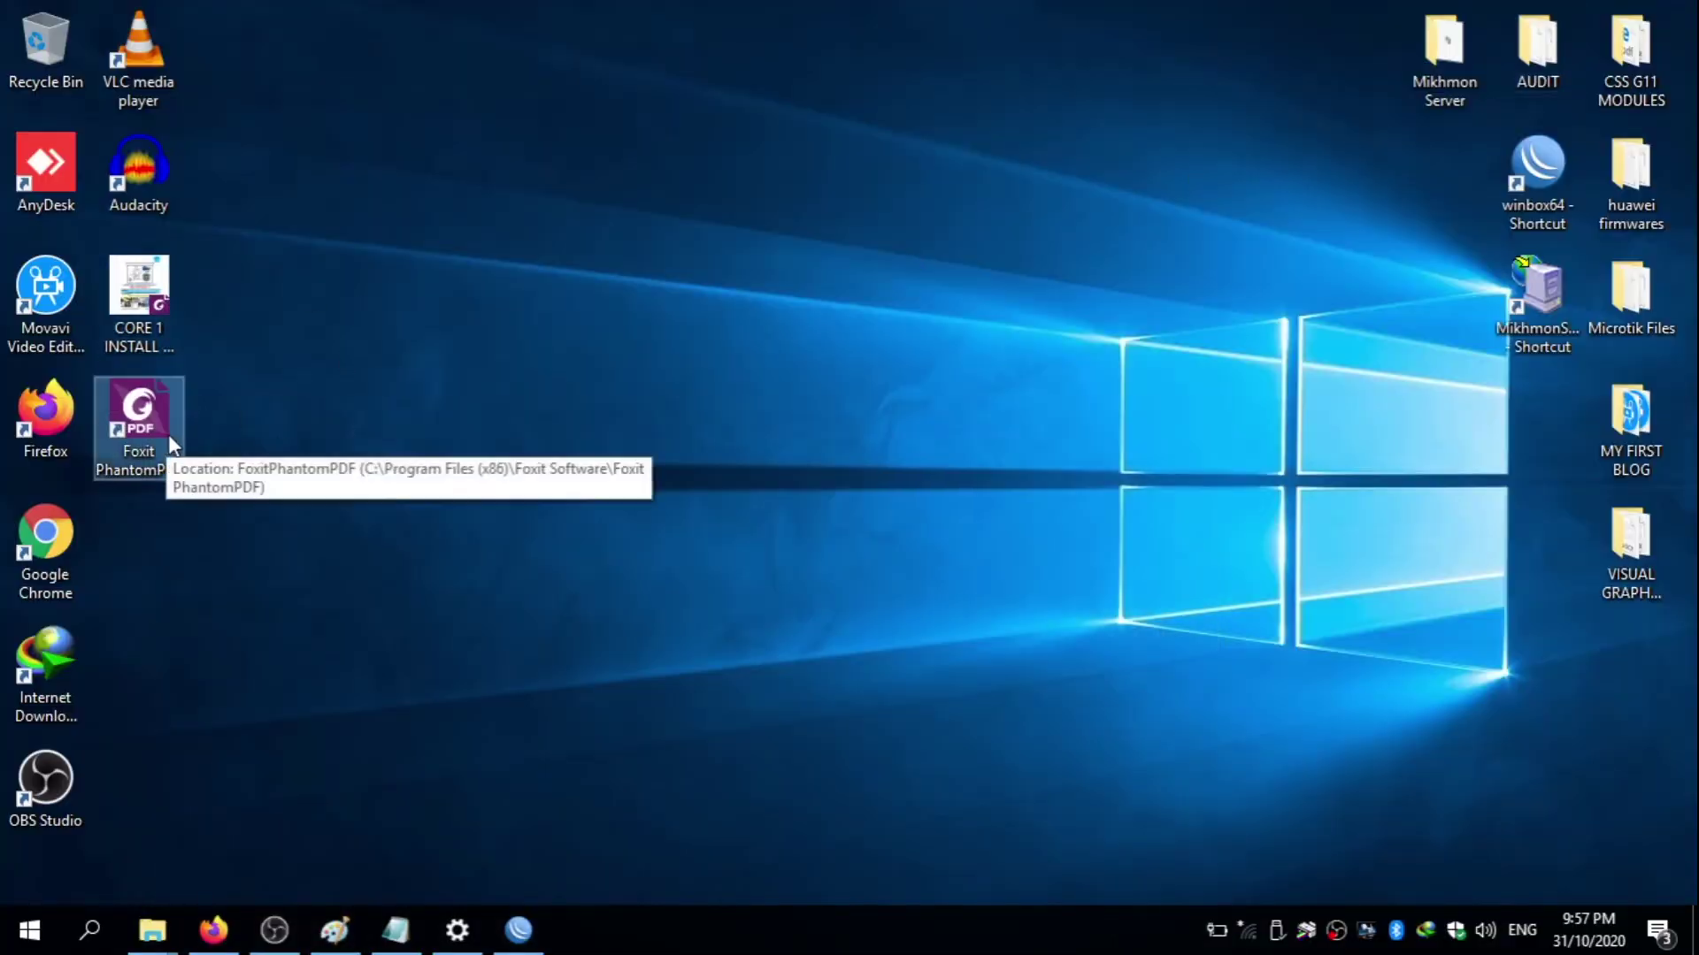
# - Move the CORE 1 PDF beside the Recycle Bin and open it with Foxit PhantomPDF 10.0
pyautogui.click(152, 287)
pyautogui.moveTo(152, 288); pyautogui.dragTo(236, 69)
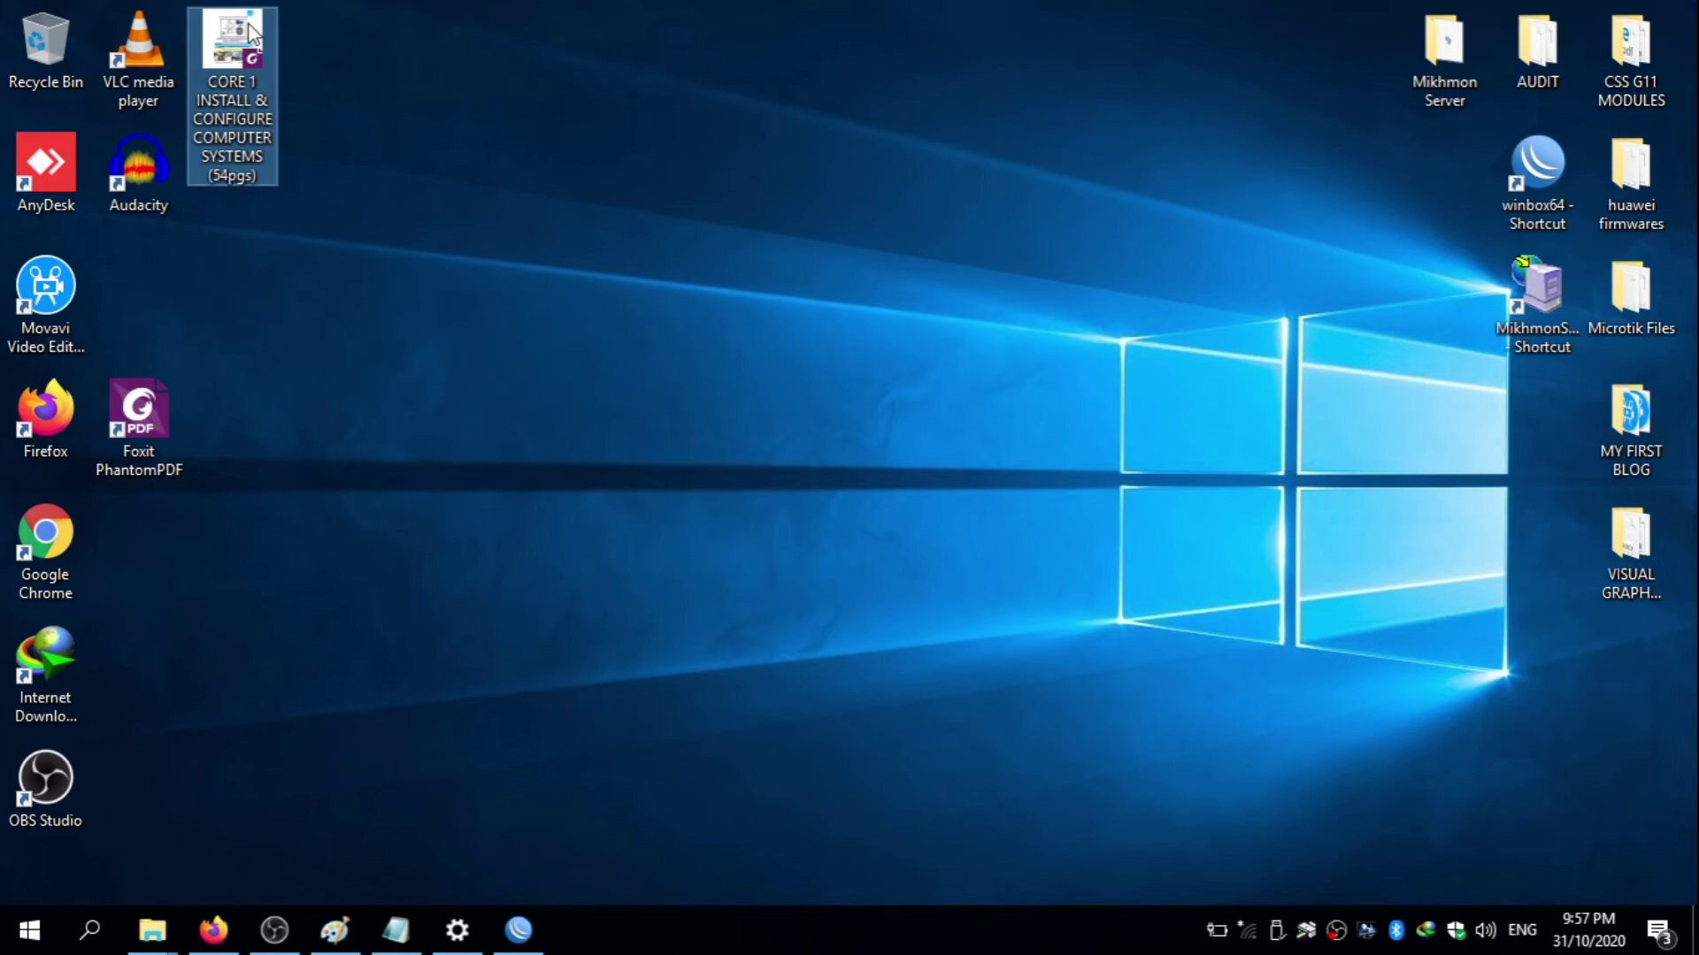
pyautogui.rightClick(232, 84)
pyautogui.moveTo(528, 224)
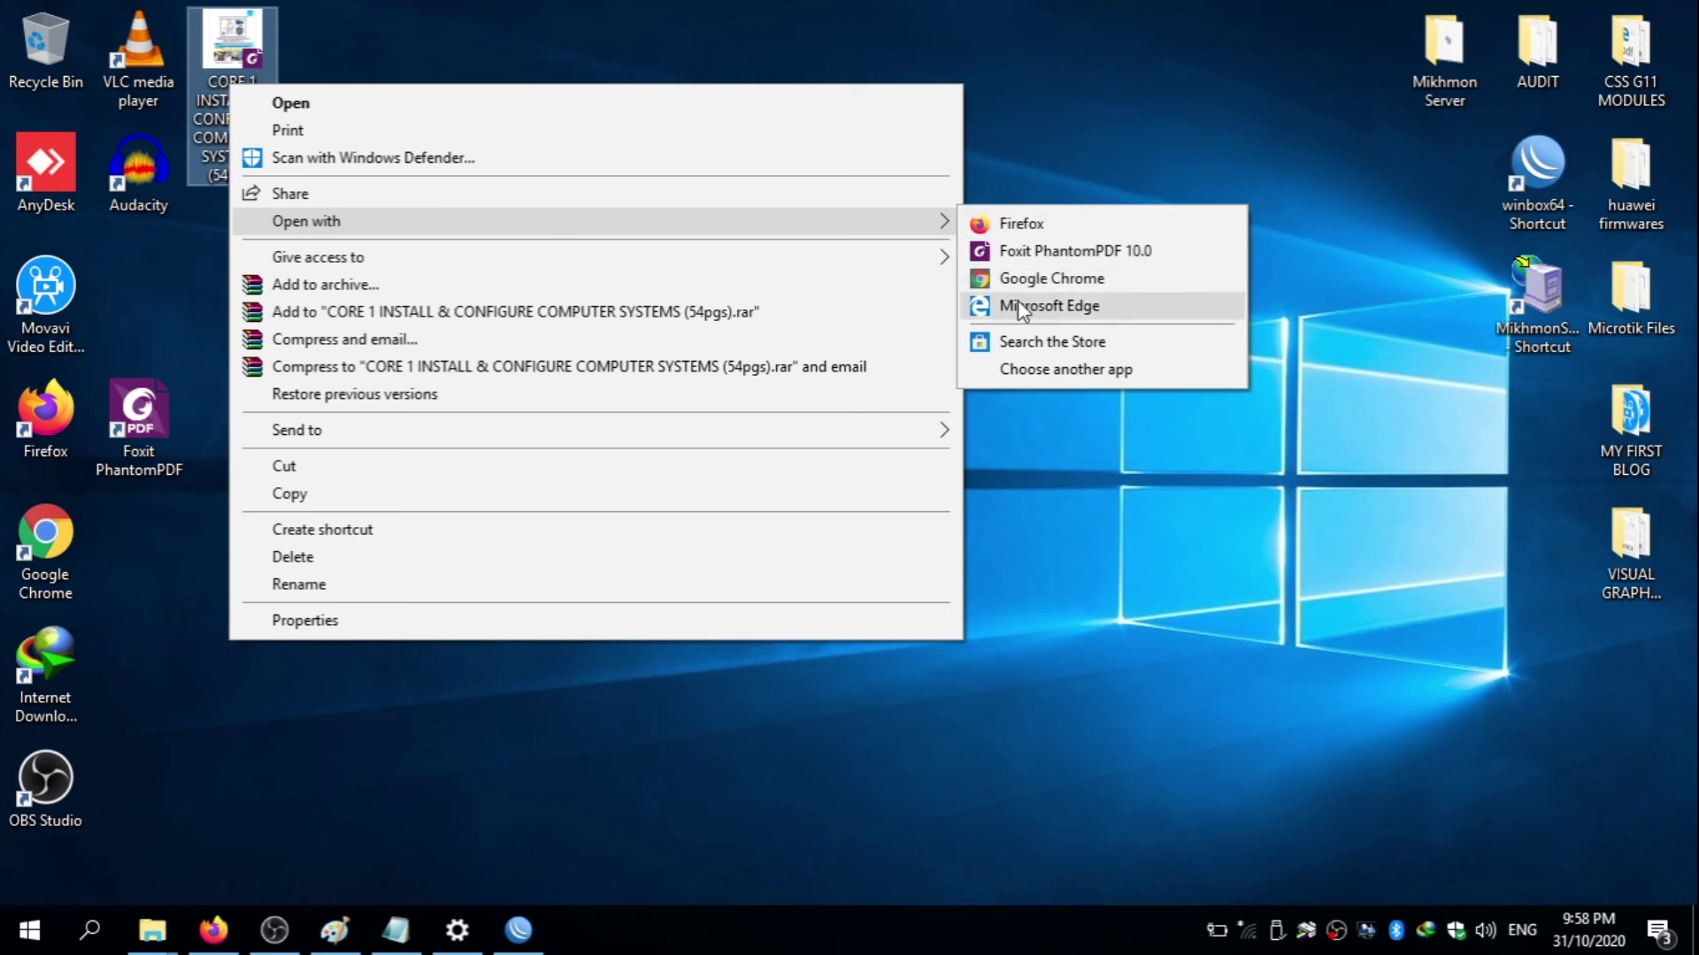
pyautogui.click(1060, 252)
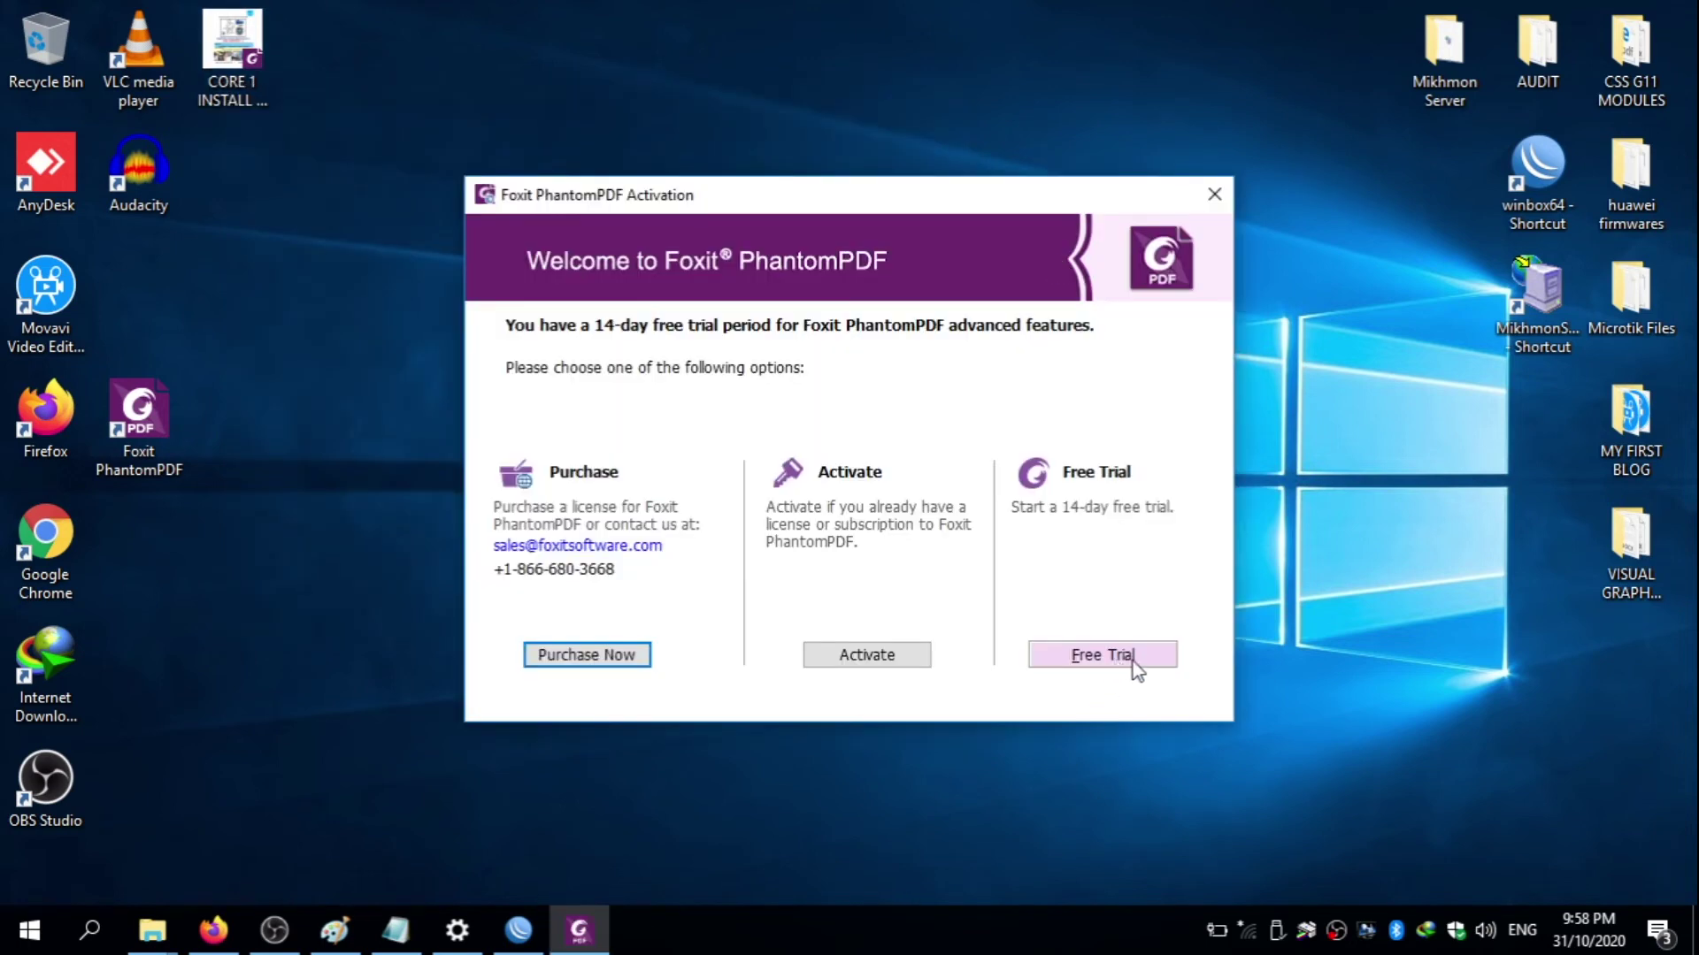
# - Start the 14-day free trial and confirm the chosen PhantomPDF edition
pyautogui.click(1142, 670)
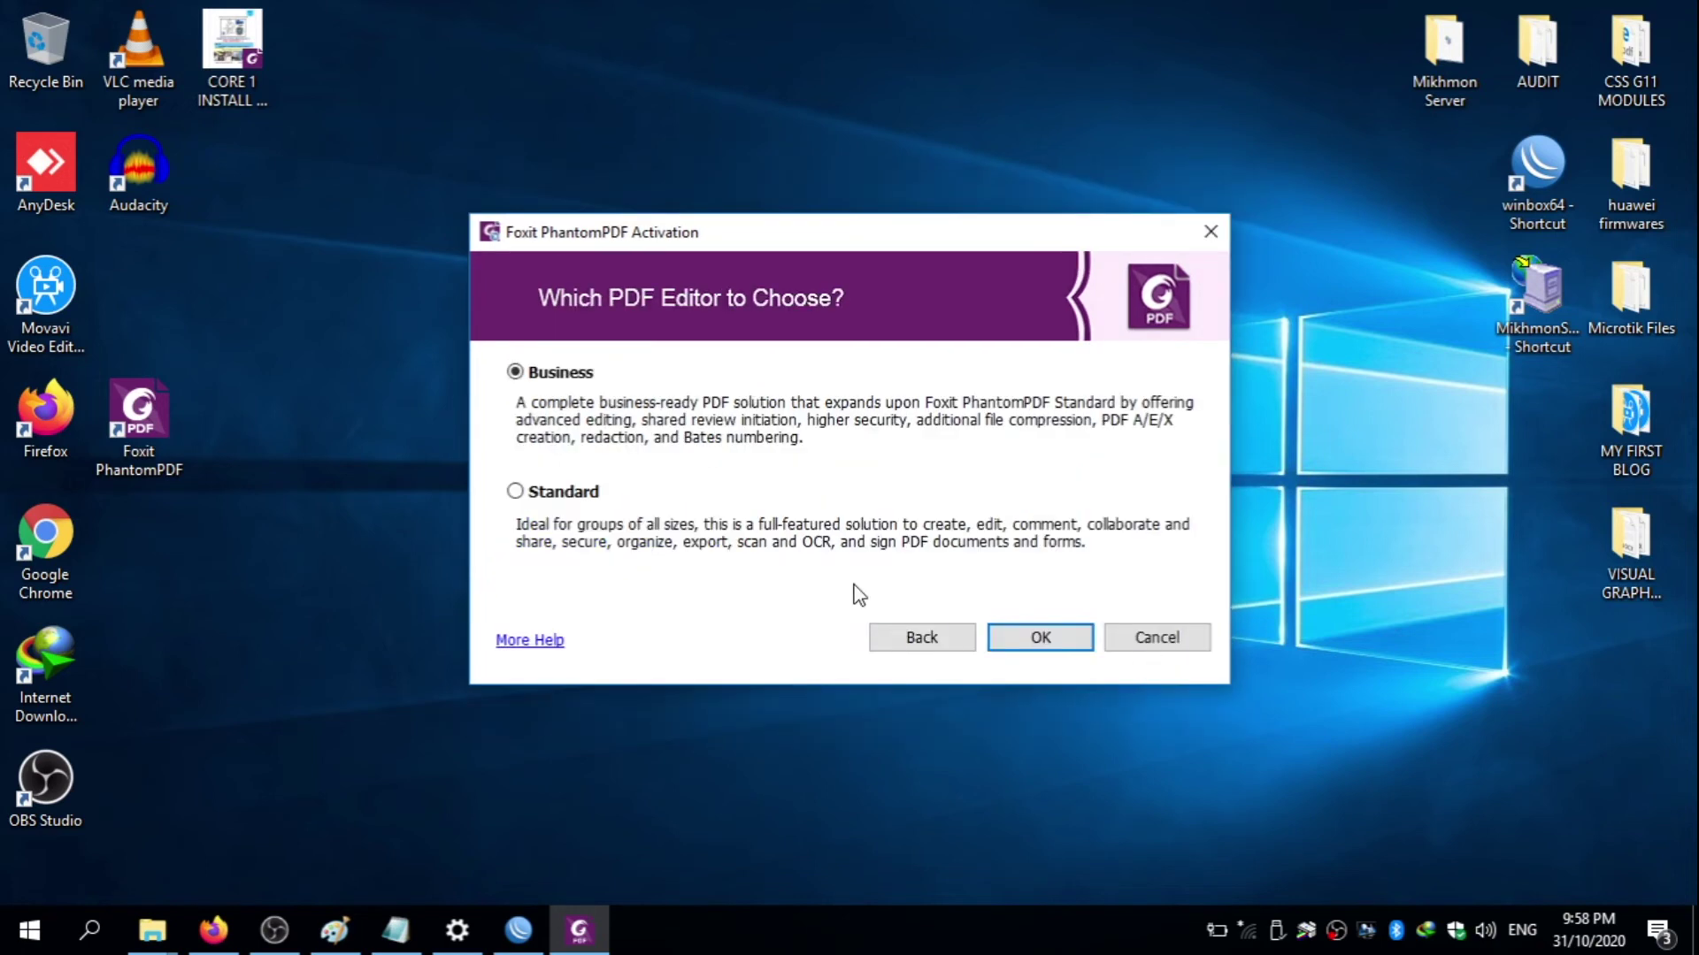
pyautogui.click(519, 500)
pyautogui.click(1040, 637)
pyautogui.rightClick(1232, 538)
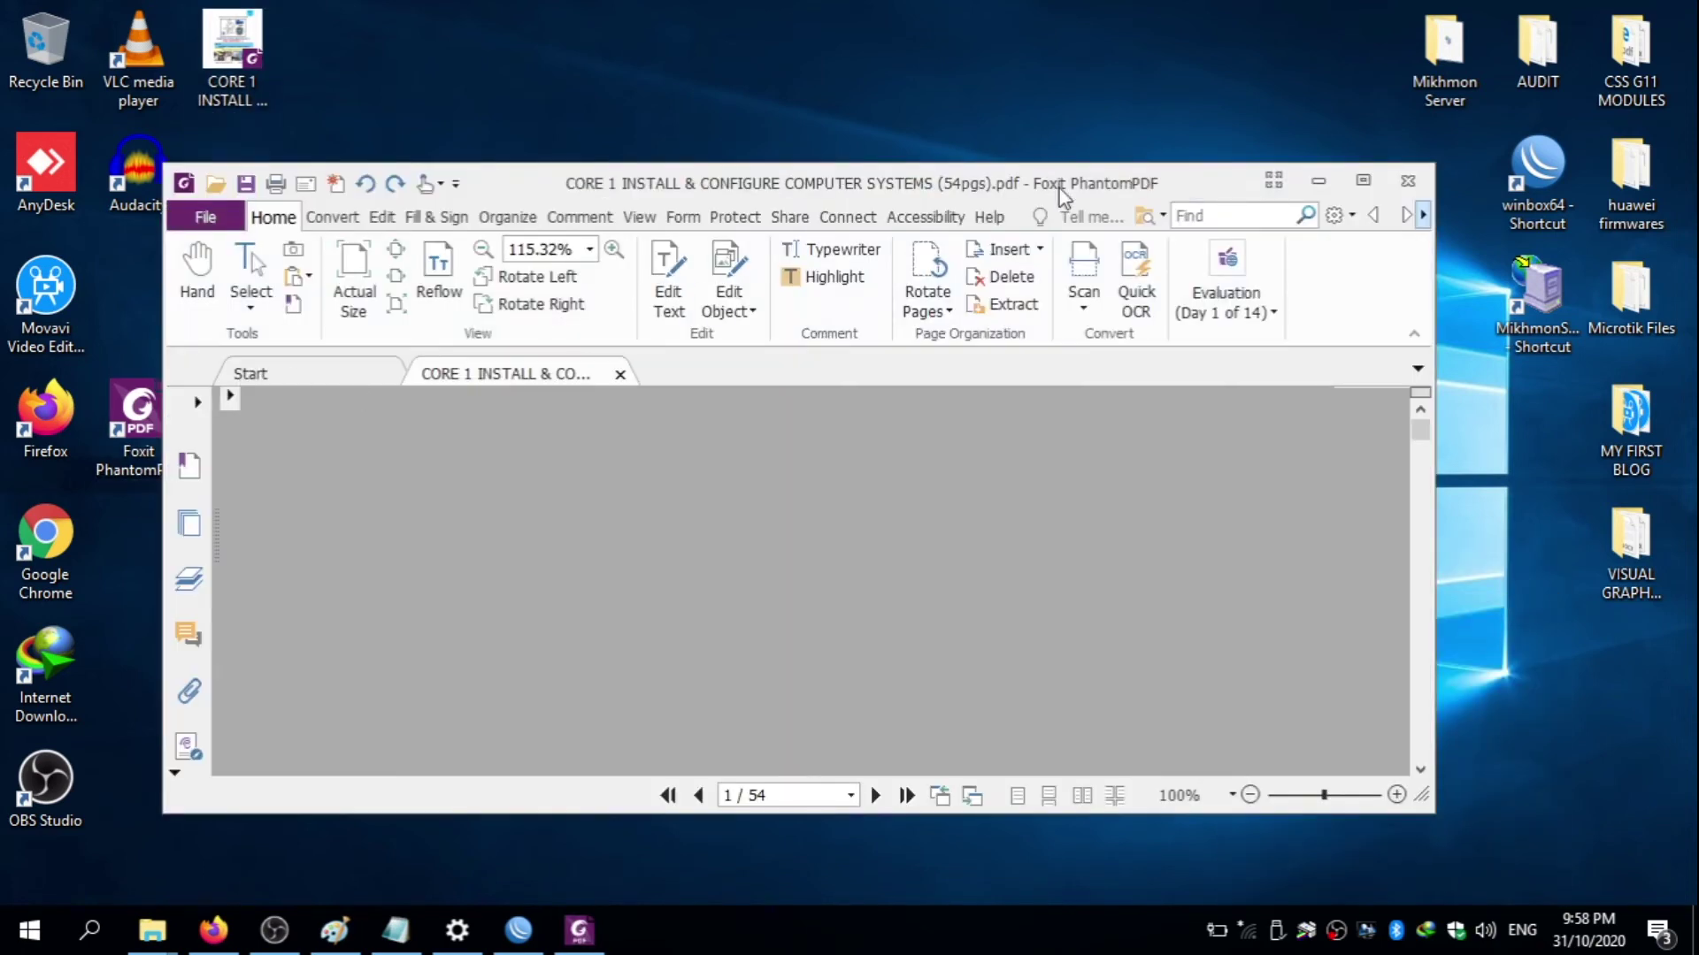
# - Maximize PhantomPDF, enable text editing, and correct SYSTMS to SYSTEMS in the cover title
pyautogui.doubleClick(1063, 196)
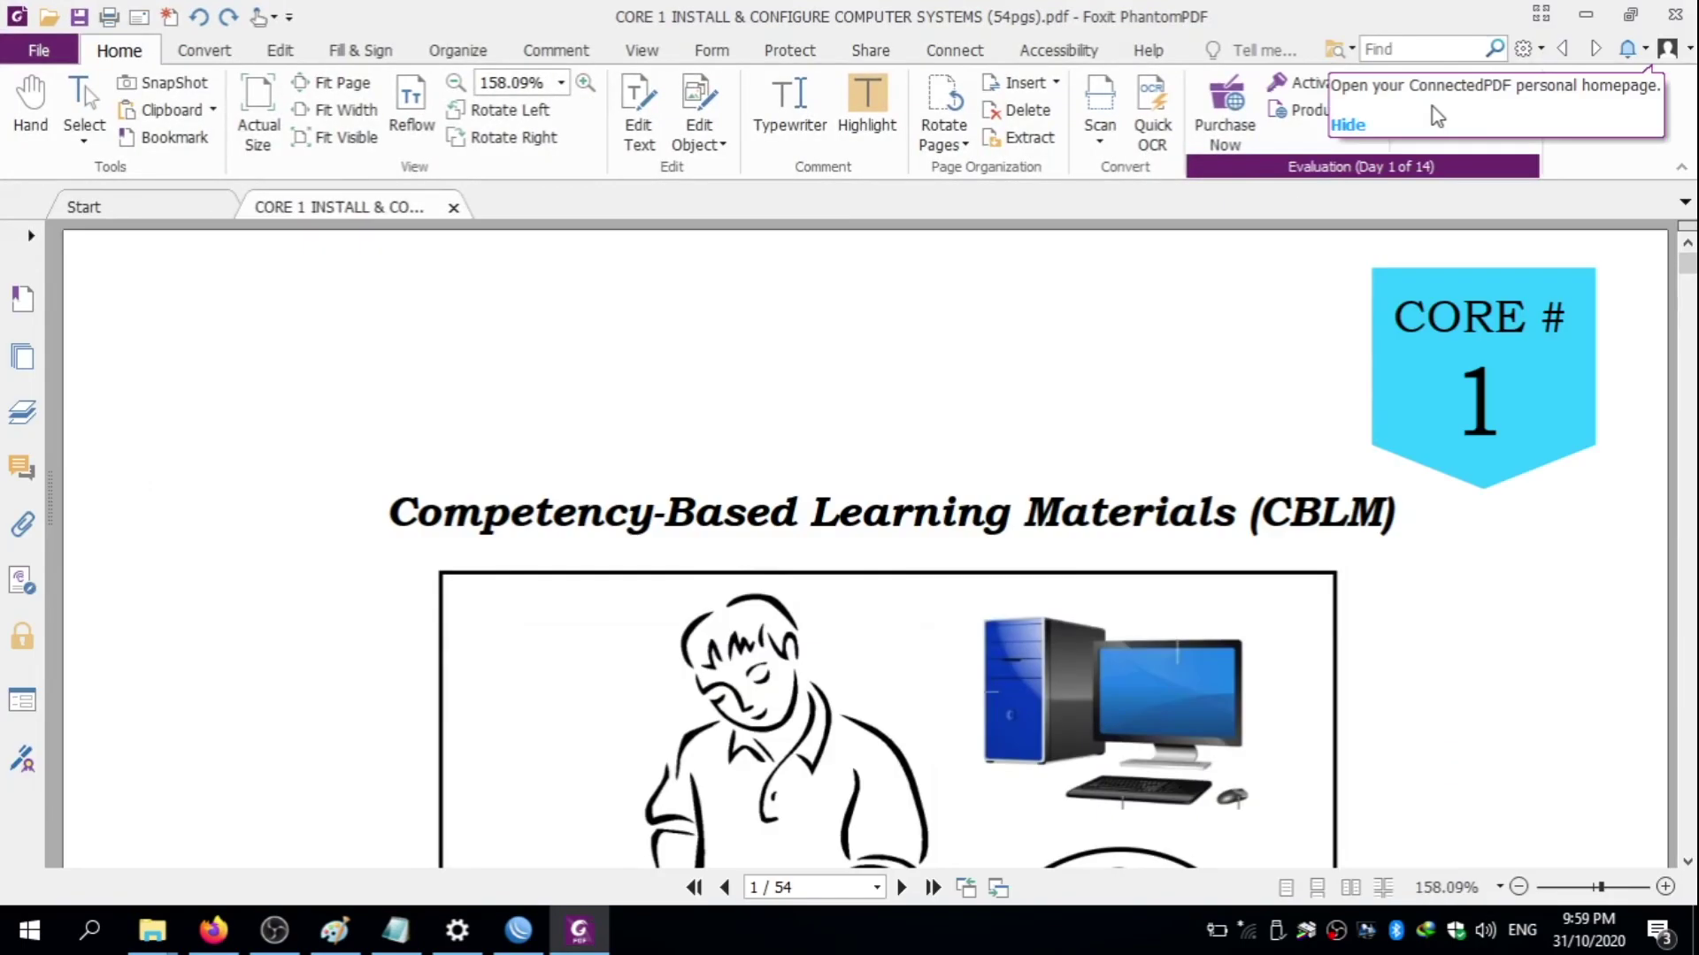
pyautogui.moveTo(1683, 270); pyautogui.dragTo(1687, 276)
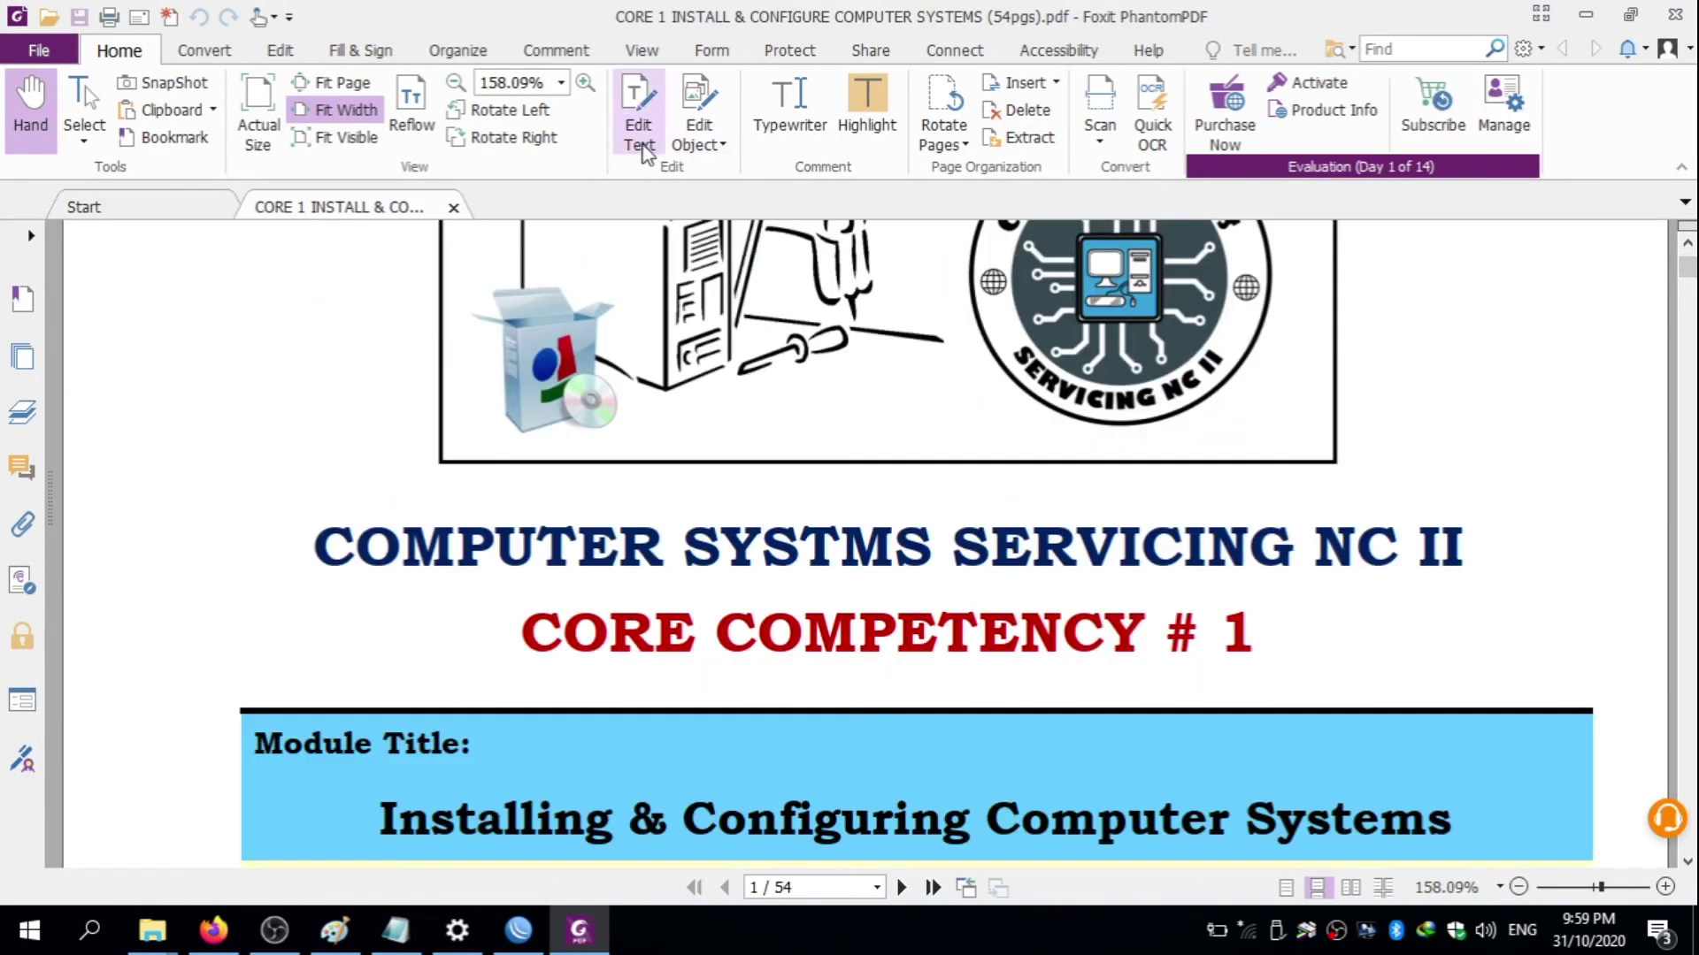
pyautogui.click(638, 111)
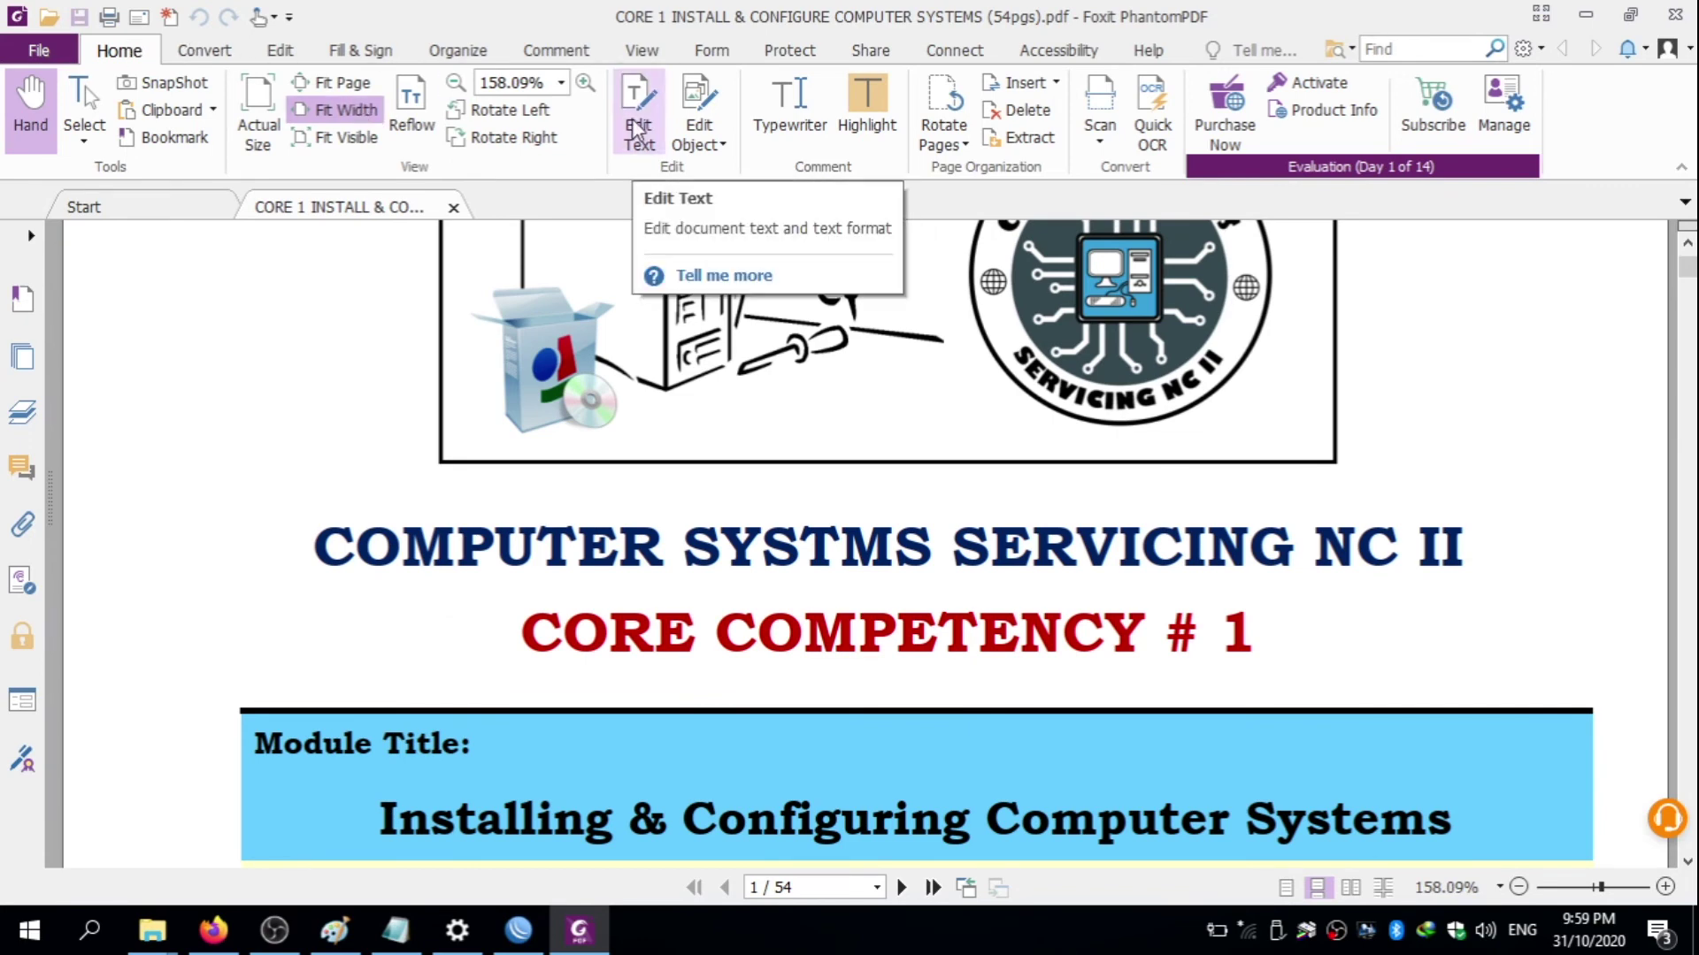
pyautogui.click(840, 546)
pyautogui.write('E')
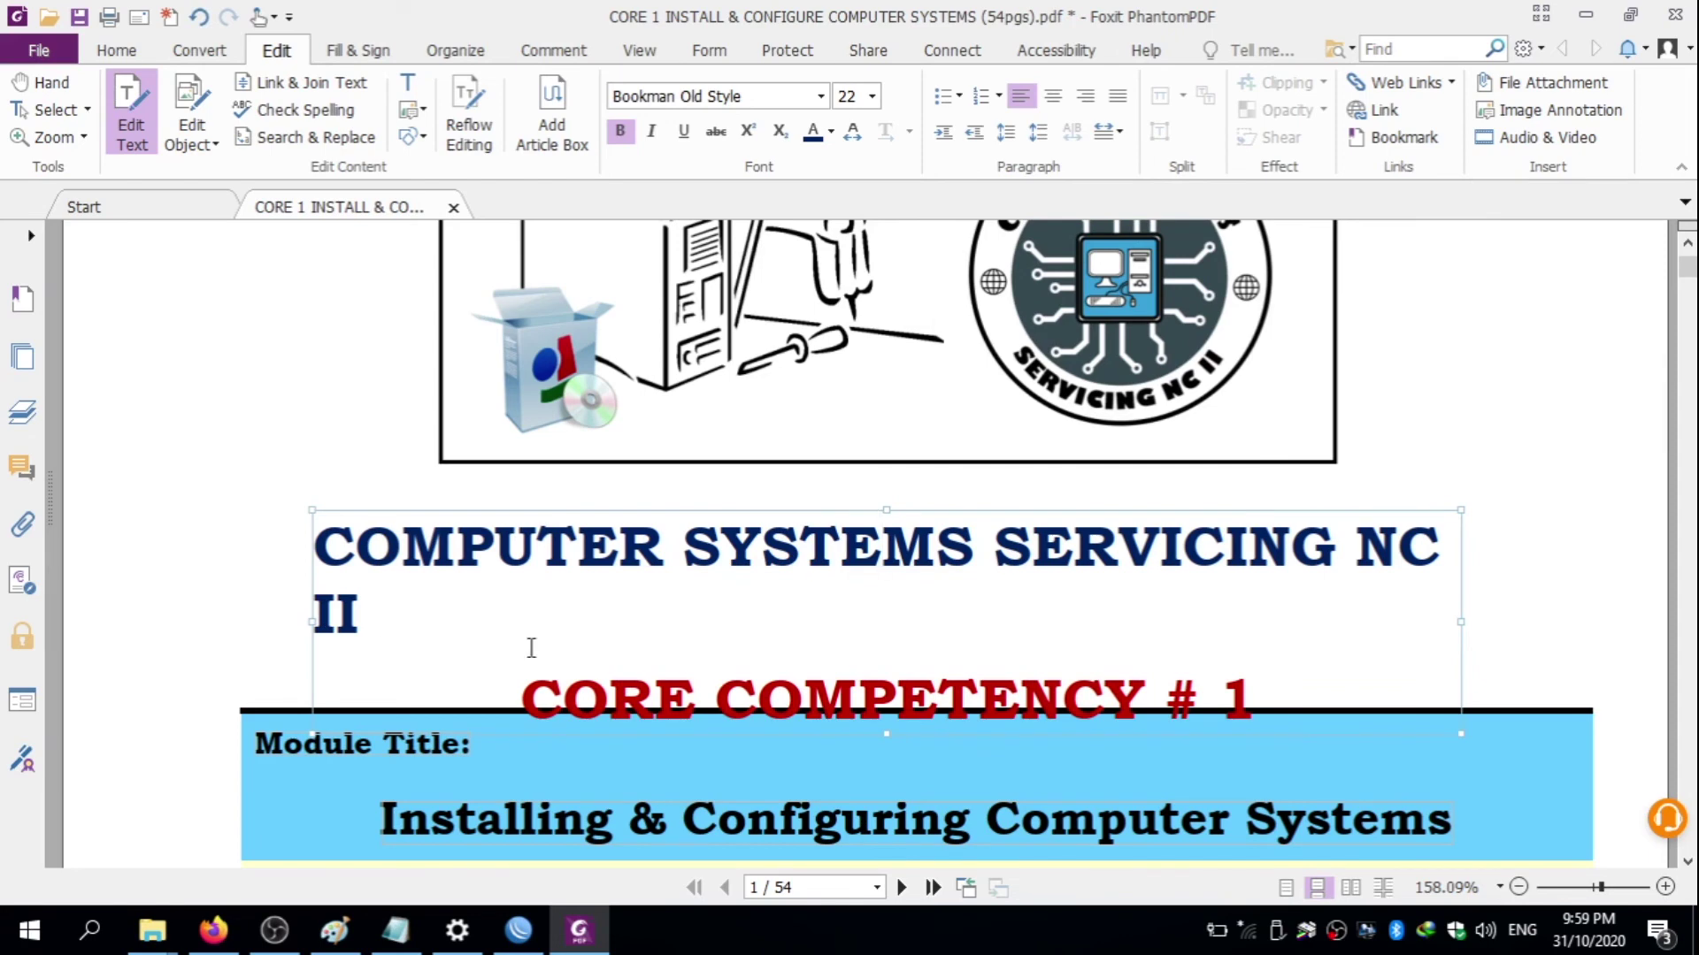
# - Widen the title box so COMPUTER SYSTEMS SERVICING NC II fits on one line
pyautogui.click(312, 622)
pyautogui.moveTo(1482, 622); pyautogui.dragTo(1508, 619)
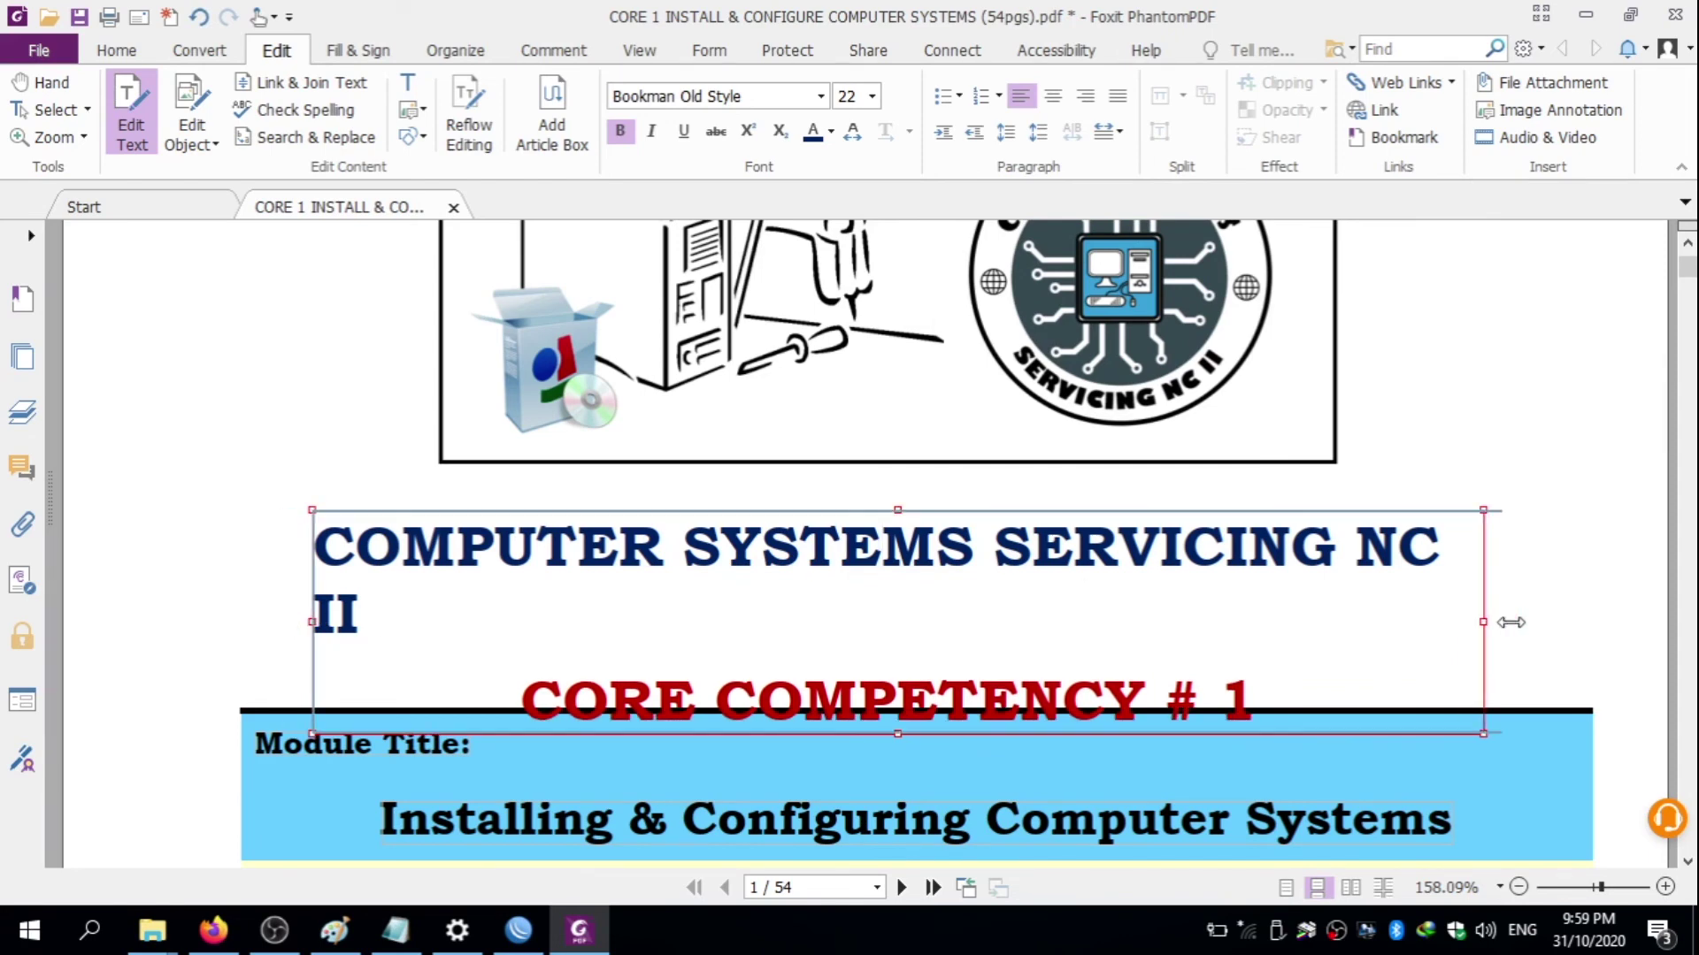
pyautogui.click(1206, 567)
pyautogui.press('Escape')
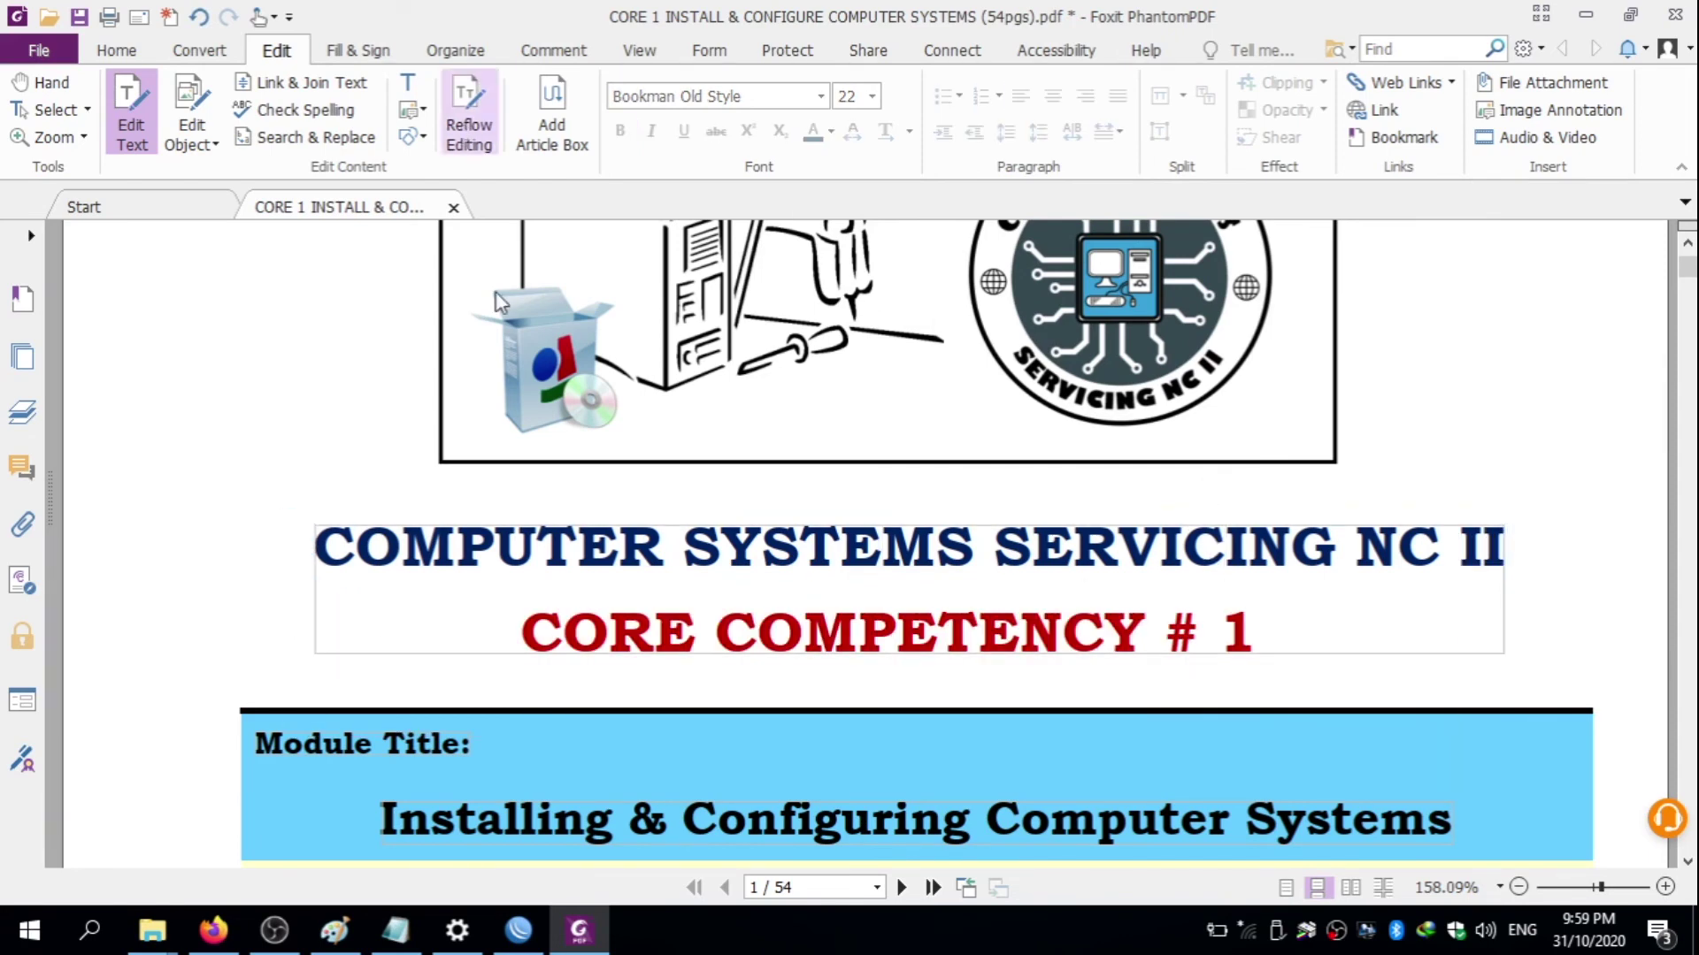
pyautogui.moveTo(440, 924)
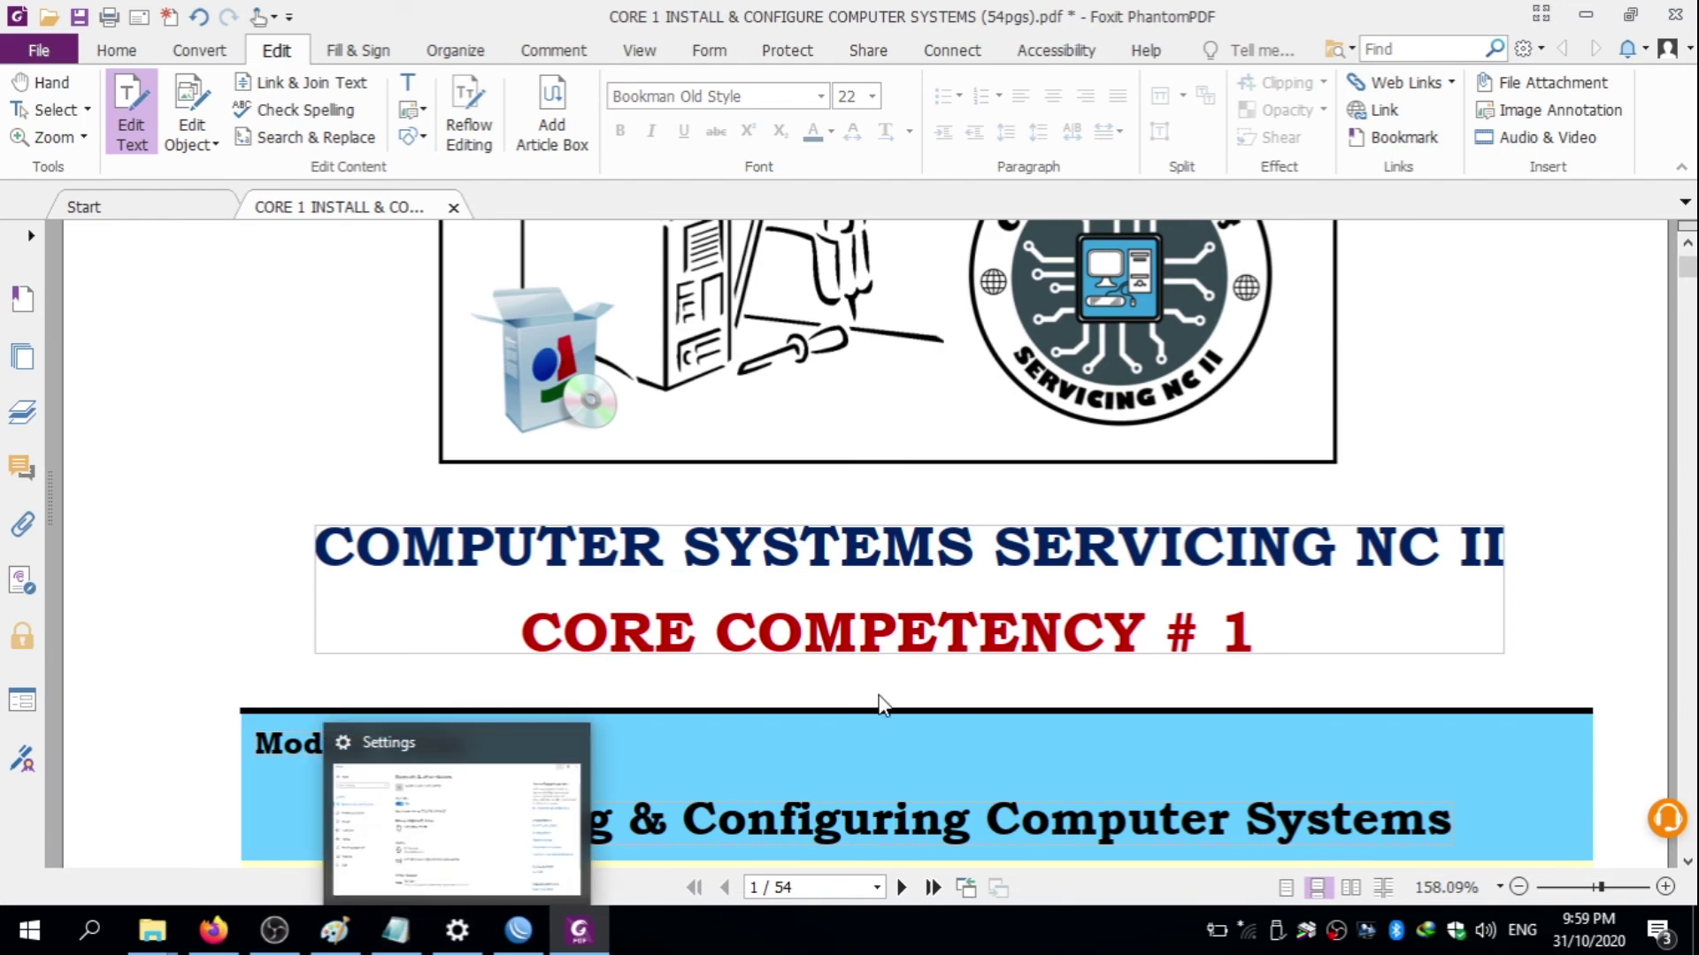
# - Nudge the CORE # text box slightly to the right
pyautogui.click(1023, 536)
pyautogui.scroll(5, 1024, 537)
pyautogui.click(1492, 322)
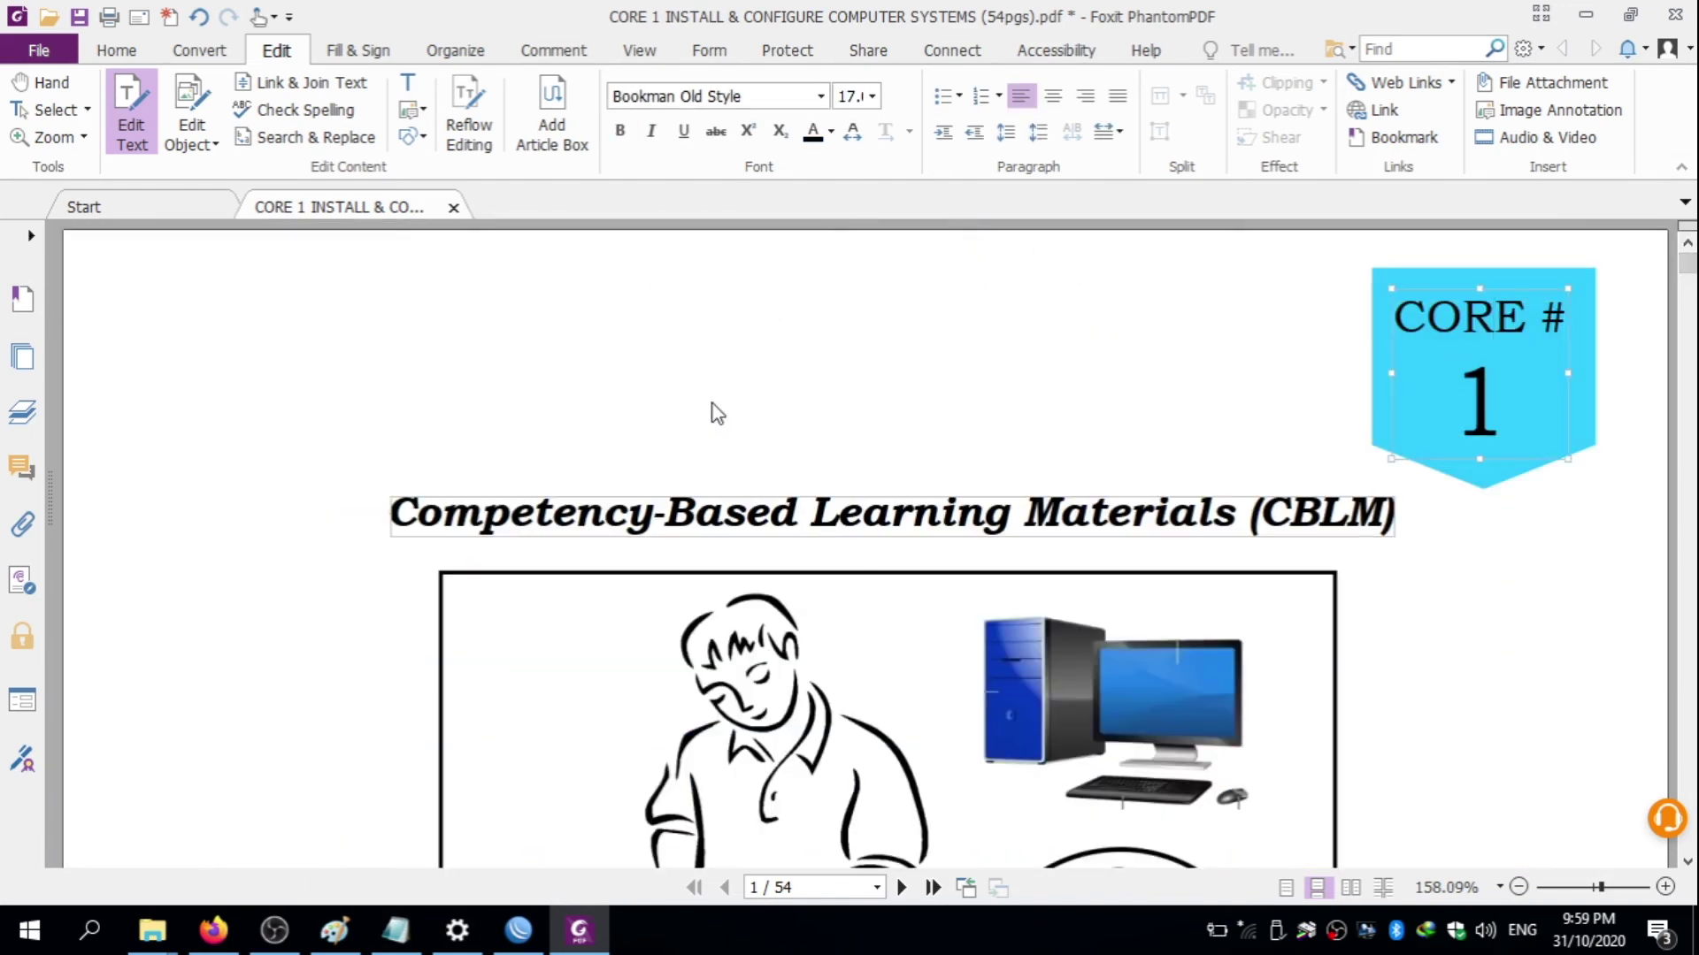
pyautogui.moveTo(1435, 281); pyautogui.dragTo(1441, 279)
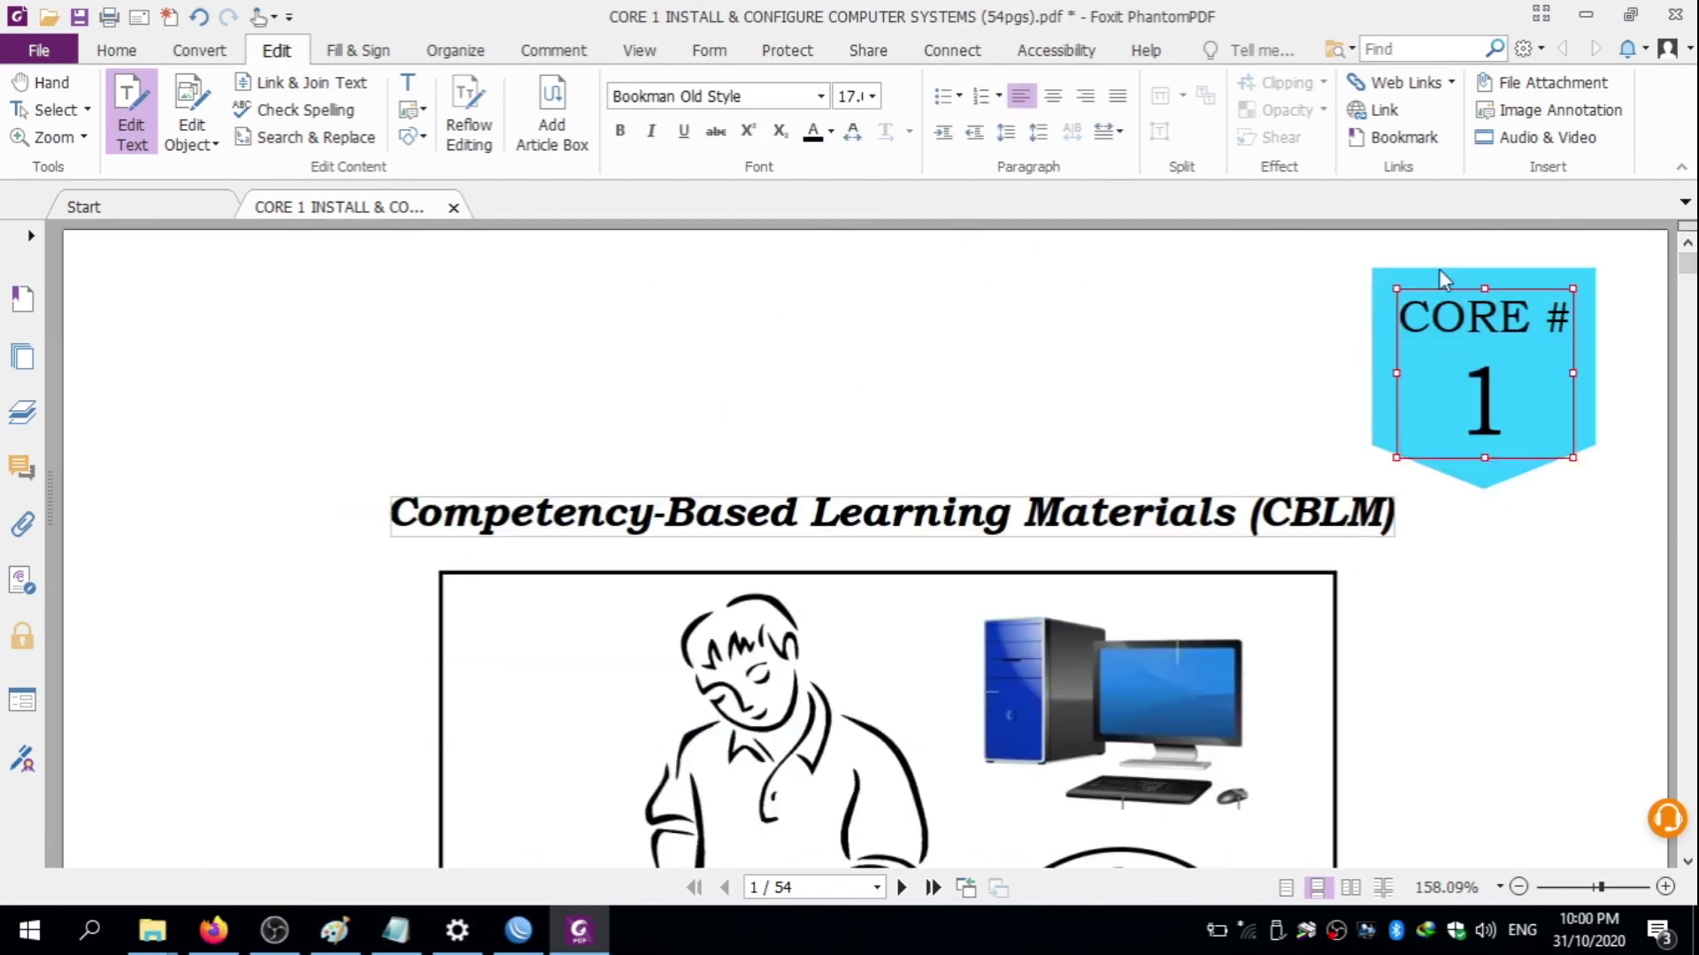
pyautogui.click(1442, 280)
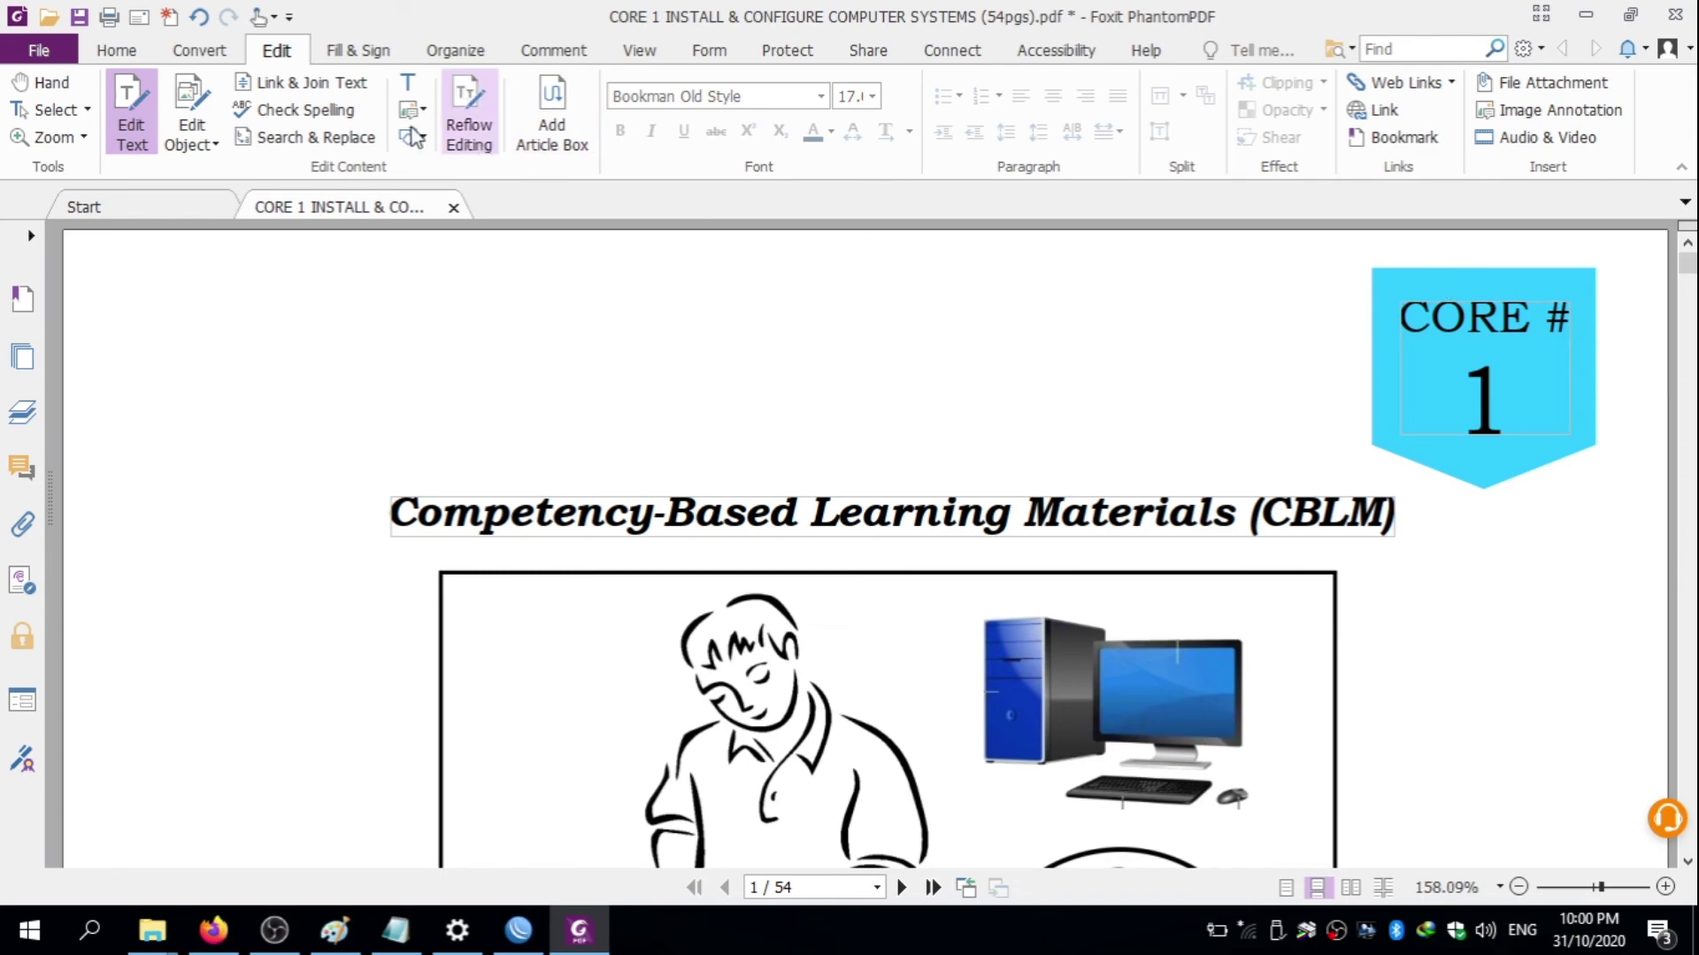
# - Switch to image editing and nudge the cover's computer picture slightly lower
pyautogui.click(212, 146)
pyautogui.click(228, 224)
pyautogui.click(1120, 699)
pyautogui.moveTo(1687, 265); pyautogui.dragTo(1688, 279)
pyautogui.scroll(-3, 1688, 279)
pyautogui.moveTo(1120, 460); pyautogui.dragTo(1120, 486)
# - Select the man drawing, the circular logo and the footer text box on the cover
pyautogui.click(904, 651)
pyautogui.click(1102, 725)
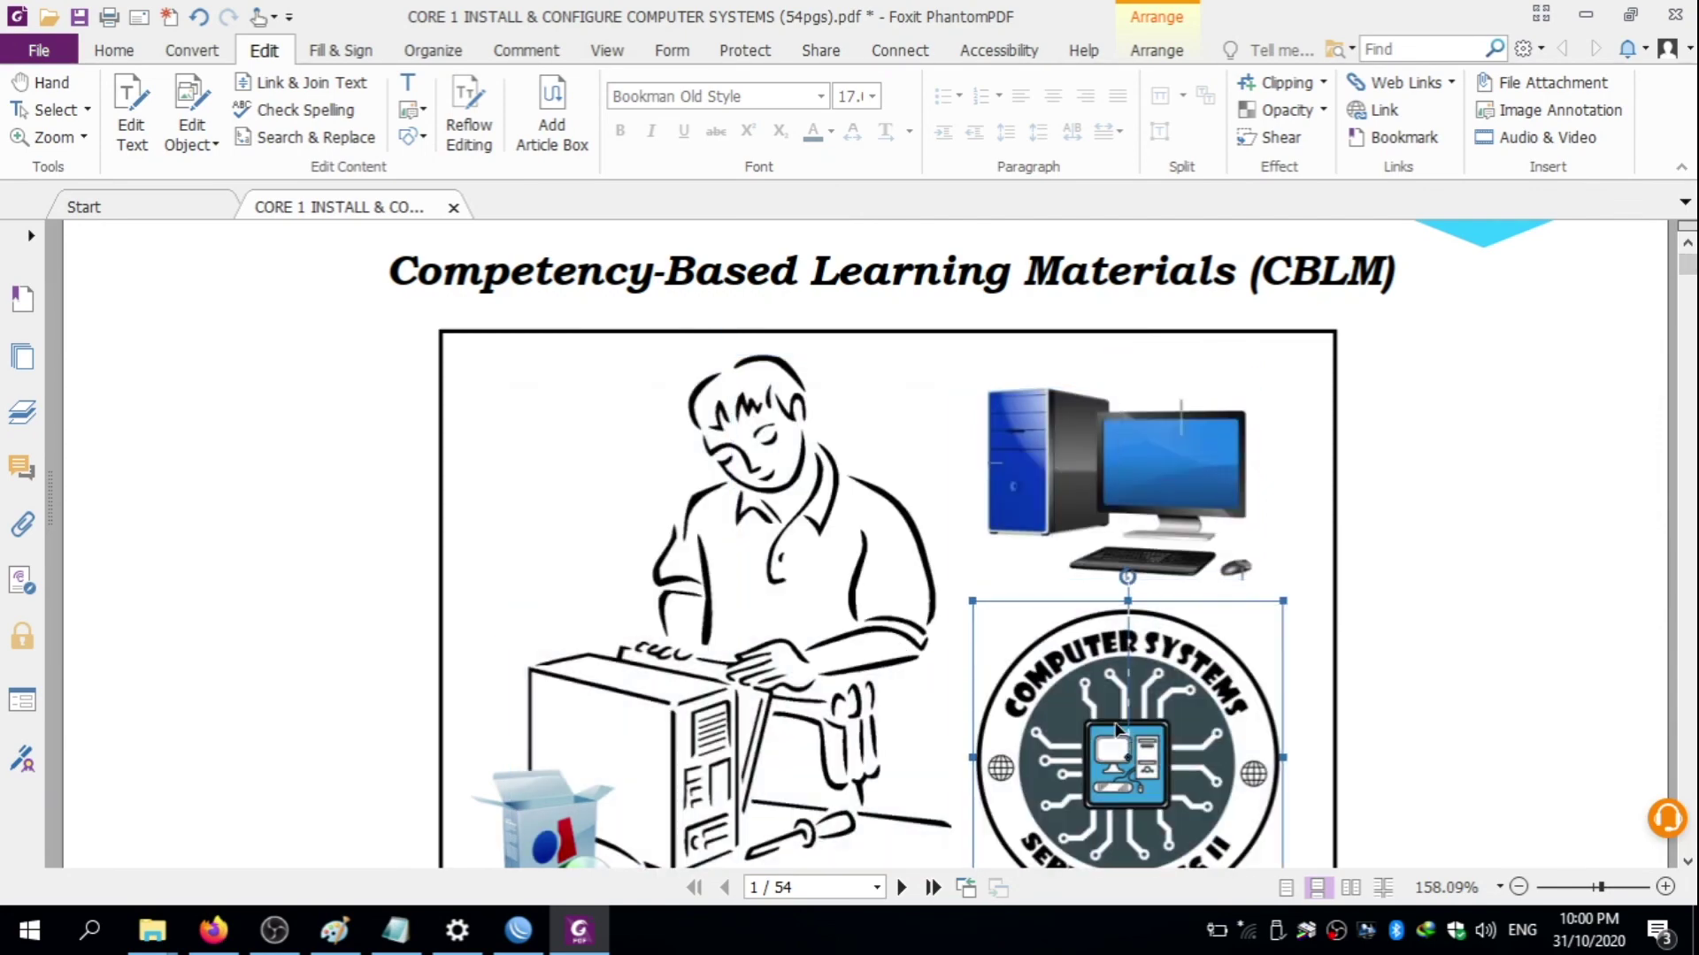
pyautogui.scroll(-3, 1688, 279)
pyautogui.scroll(-3, 1688, 279)
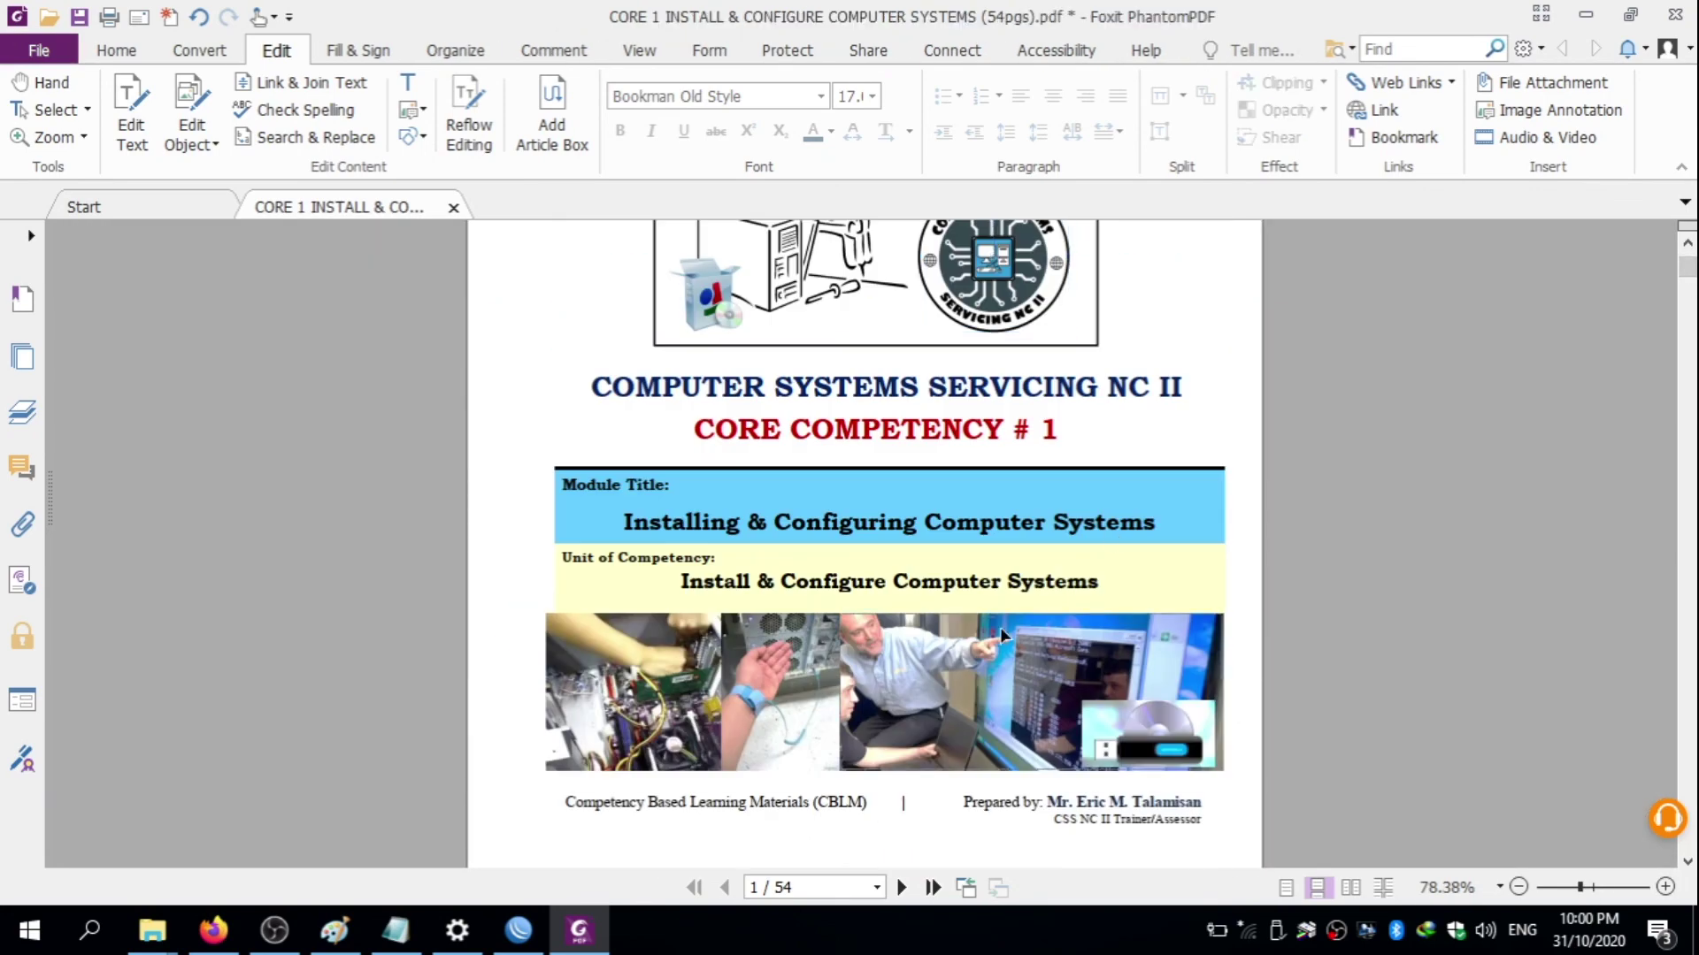
pyautogui.click(1139, 818)
pyautogui.moveTo(1687, 279); pyautogui.dragTo(1687, 319)
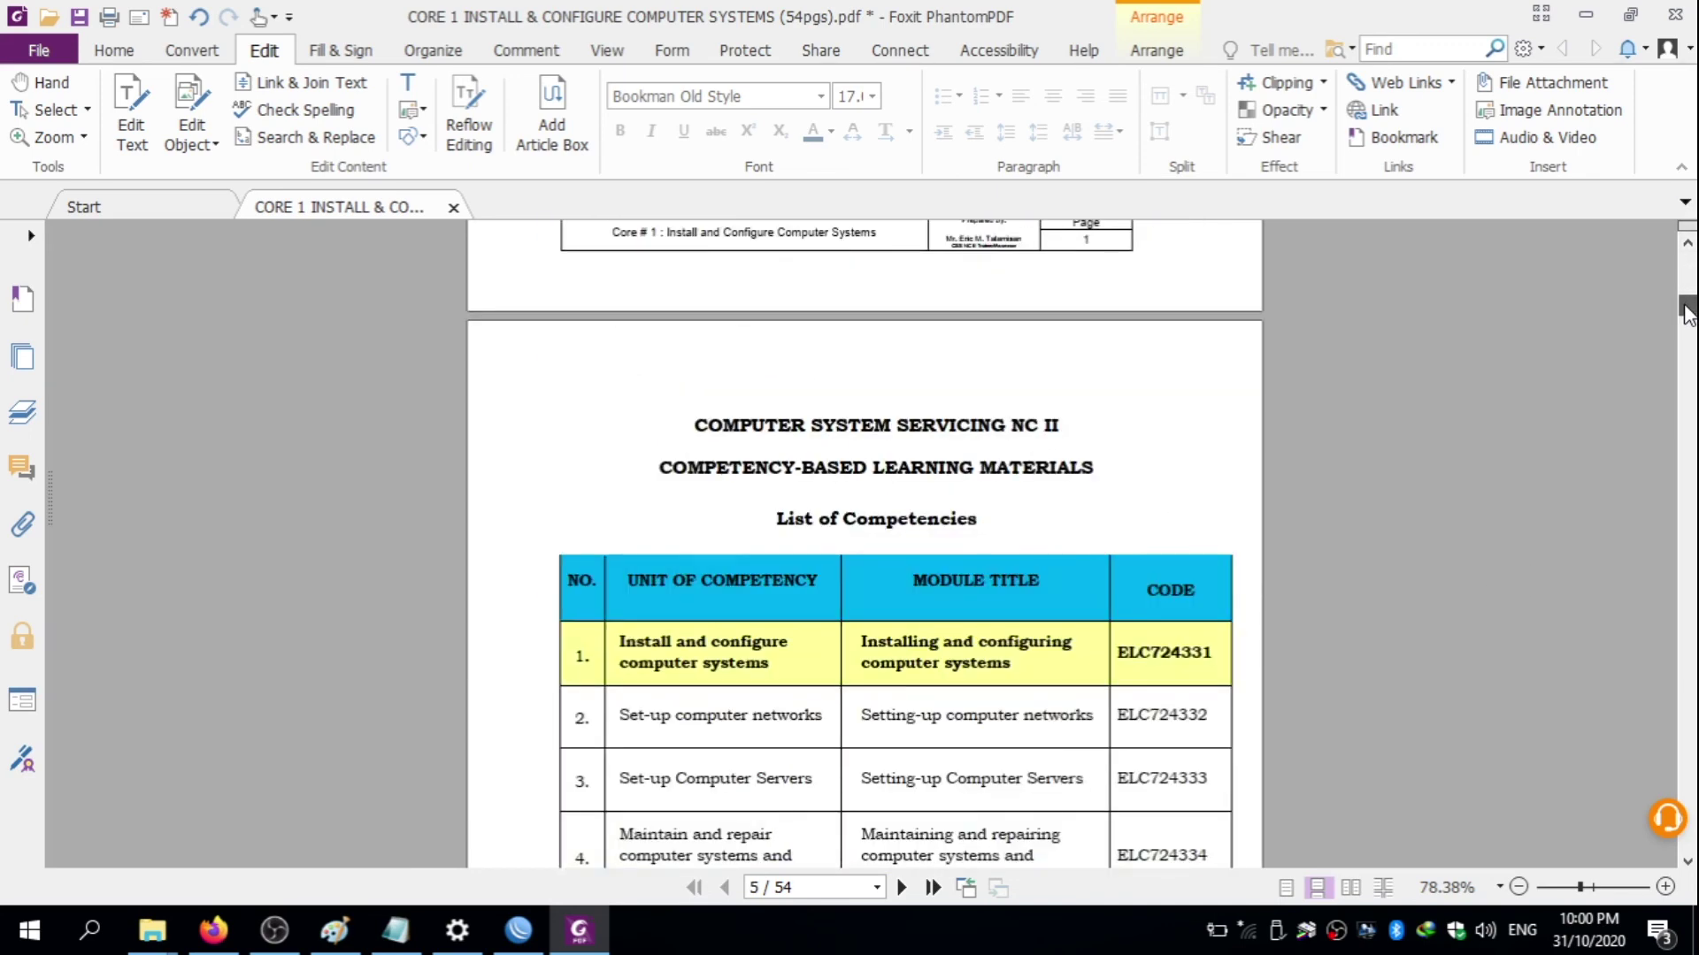
# - Retype the word Competencies in the List of Competencies heading
pyautogui.click(186, 133)
pyautogui.click(903, 519)
pyautogui.doubleClick(902, 520)
pyautogui.press('BackSpace')
pyautogui.write('cOM')
pyautogui.press('BackSpace')
pyautogui.press('BackSpace')
pyautogui.press('BackSpace')
pyautogui.write('Competencies')
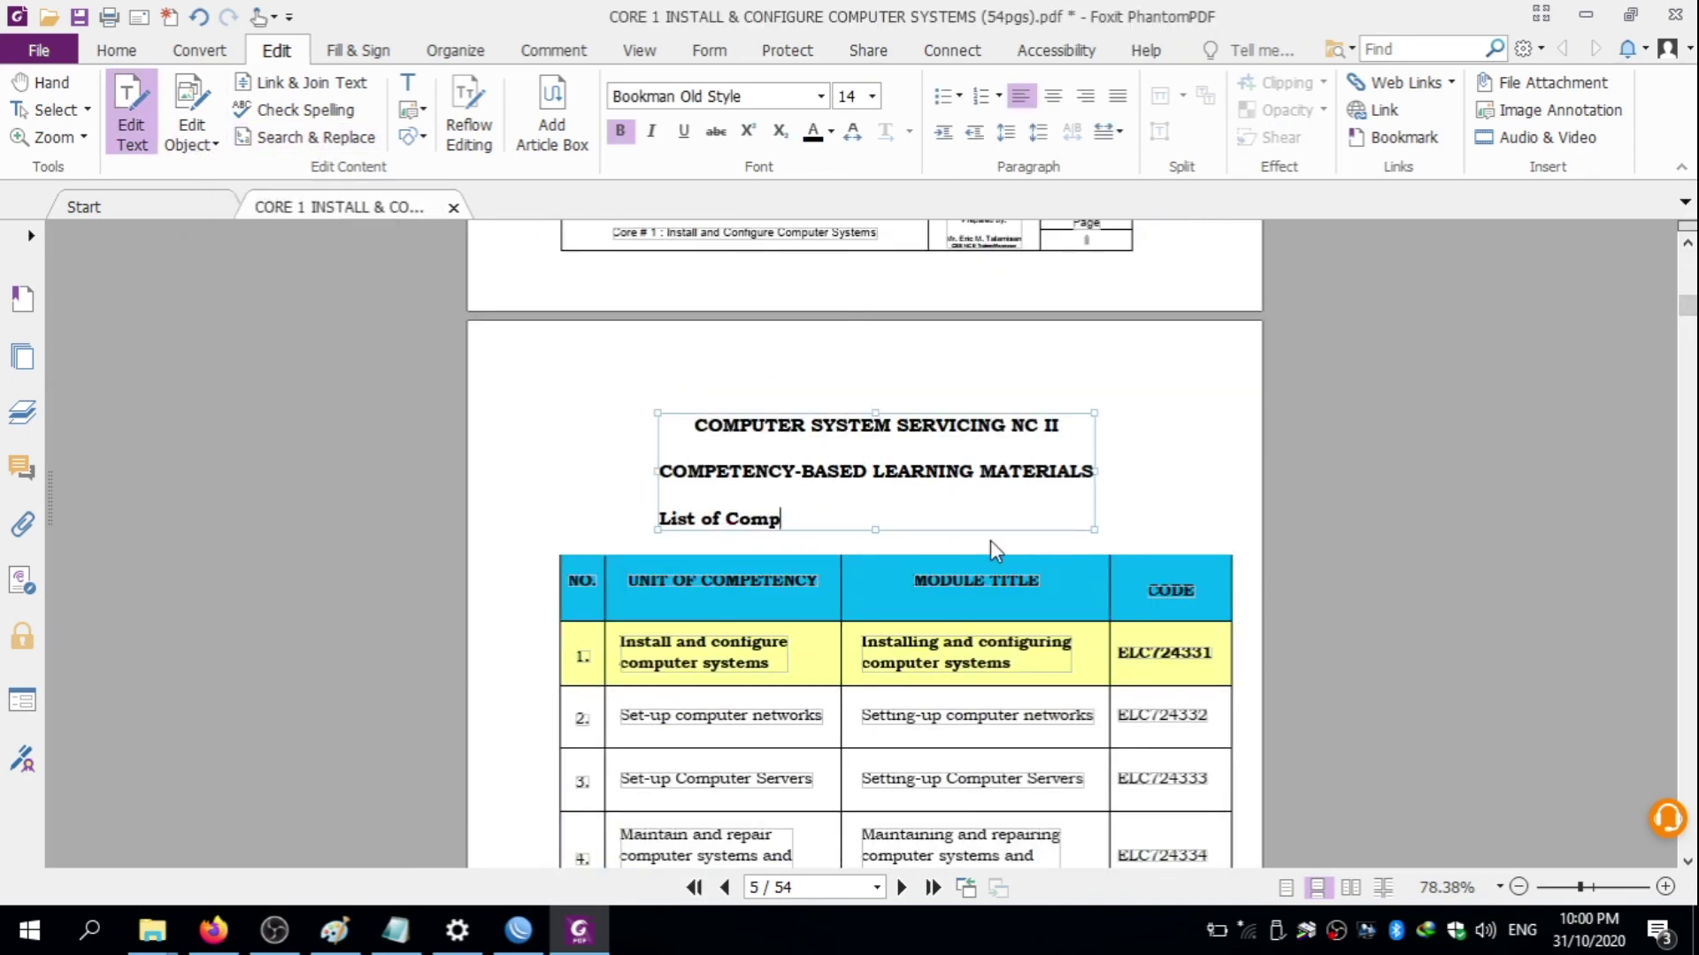
# - Try centring and left-aligning the heading, undo the change, then stop the screen recording
pyautogui.click(1049, 102)
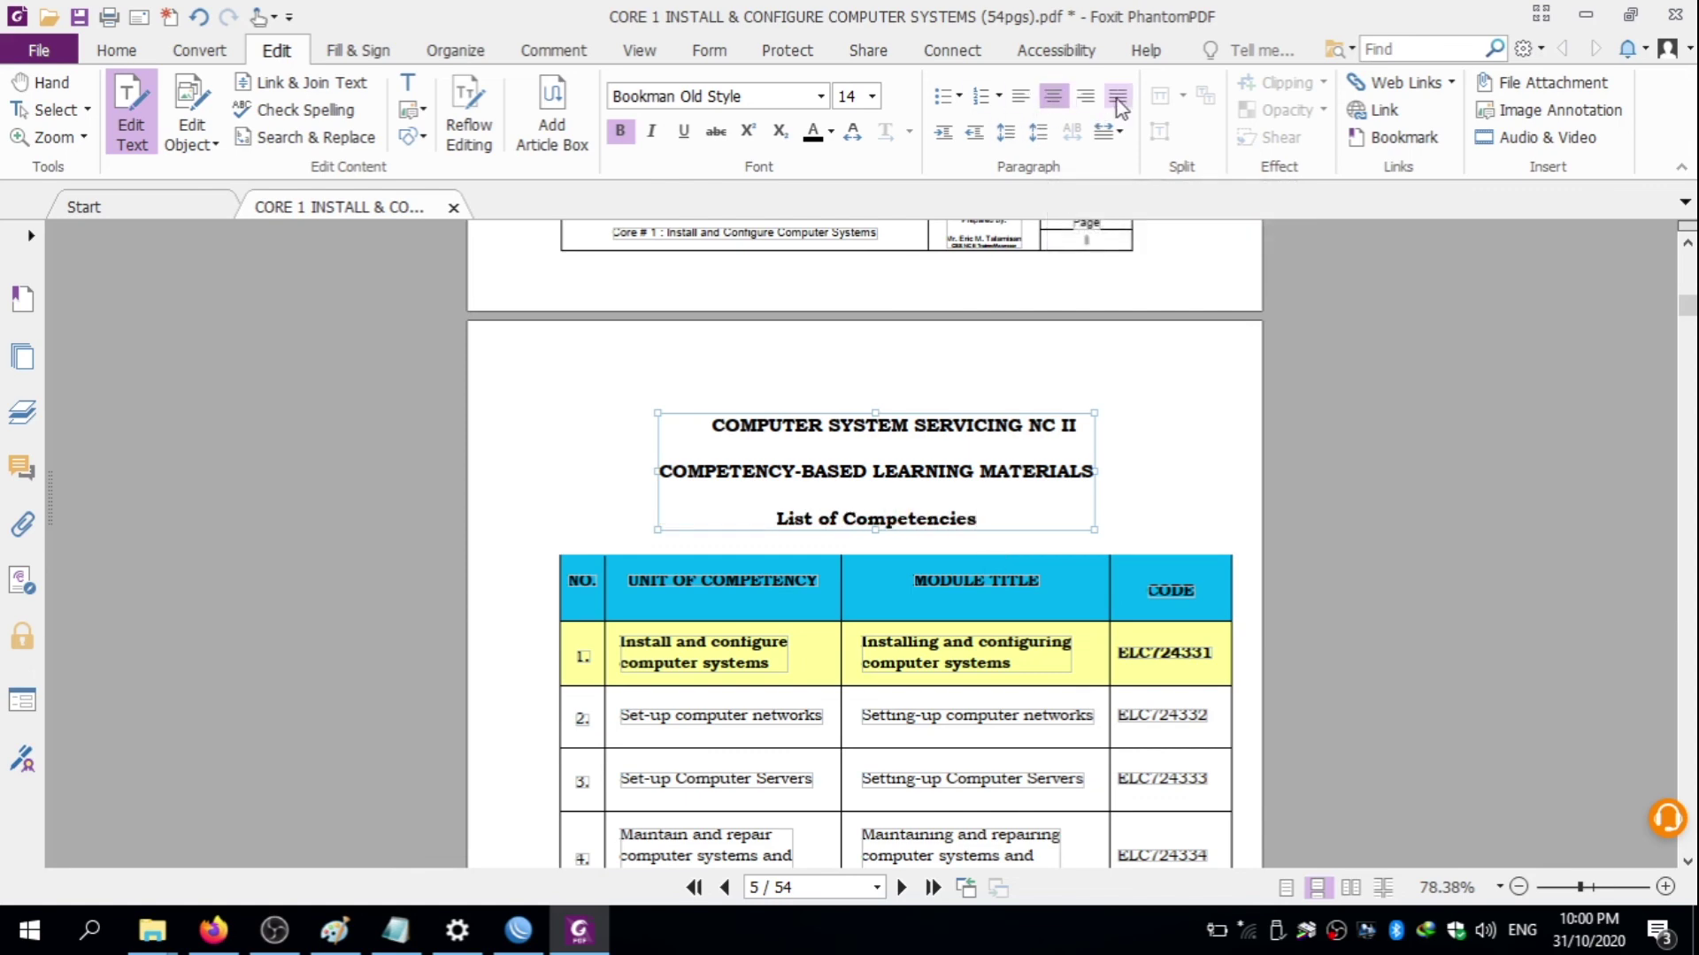
pyautogui.click(1020, 96)
pyautogui.hotkey('ctrl', 'z')
pyautogui.moveTo(1687, 305); pyautogui.dragTo(1687, 334)
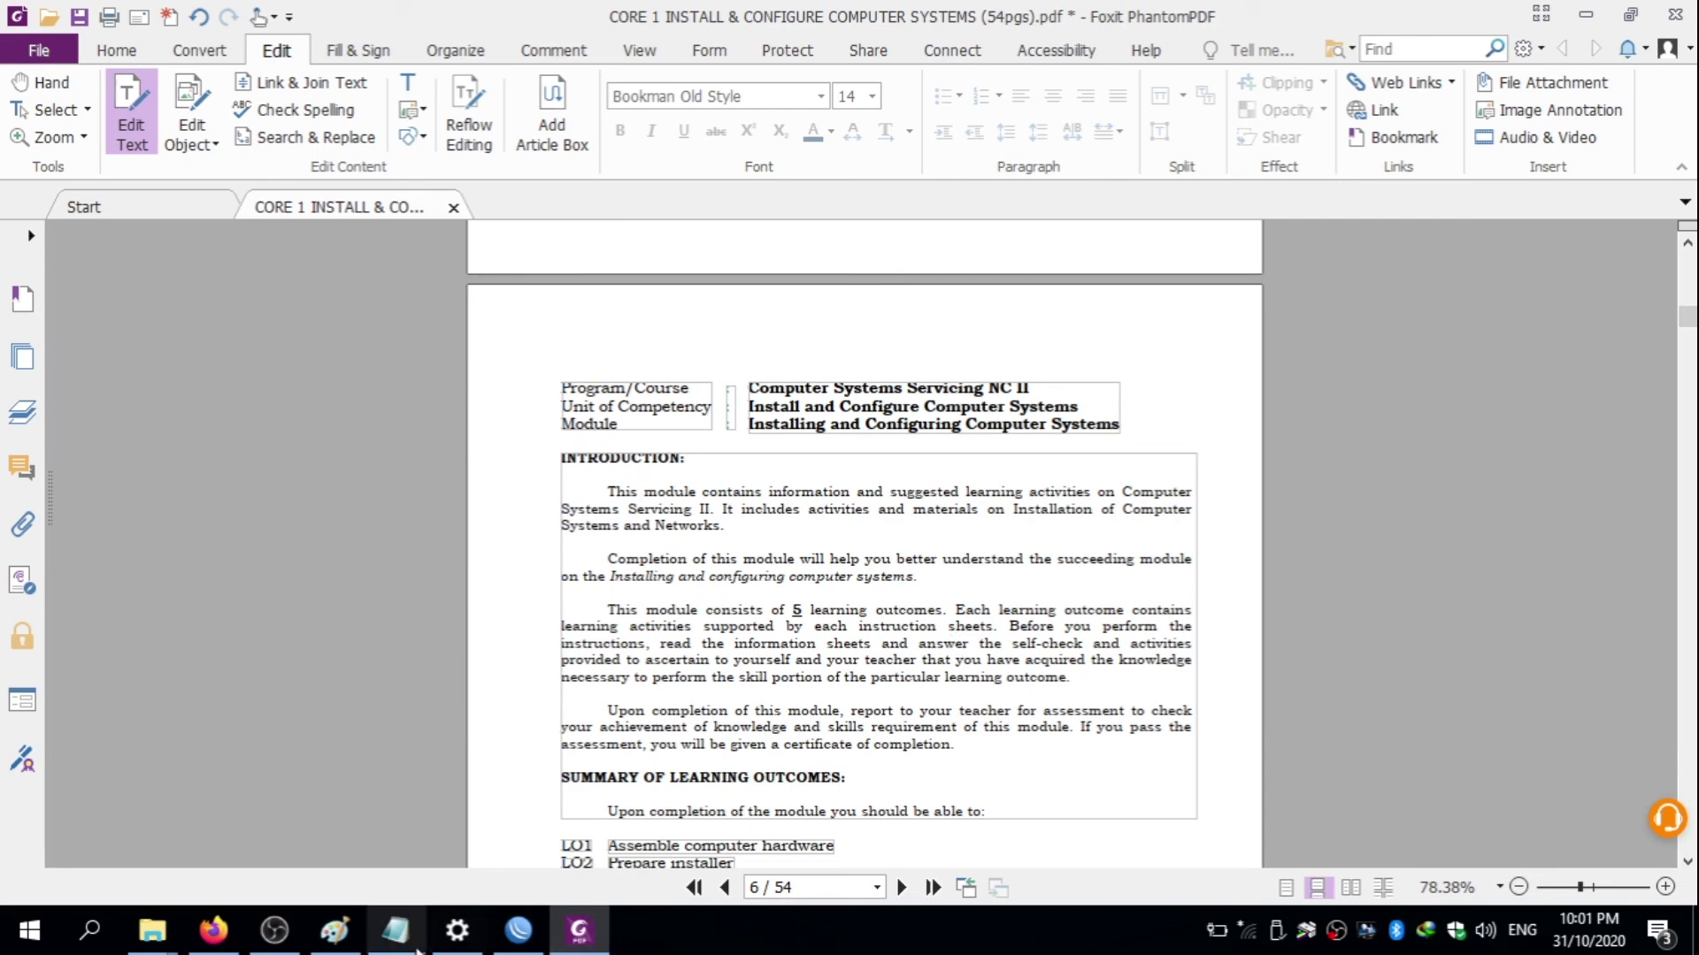
pyautogui.click(274, 930)
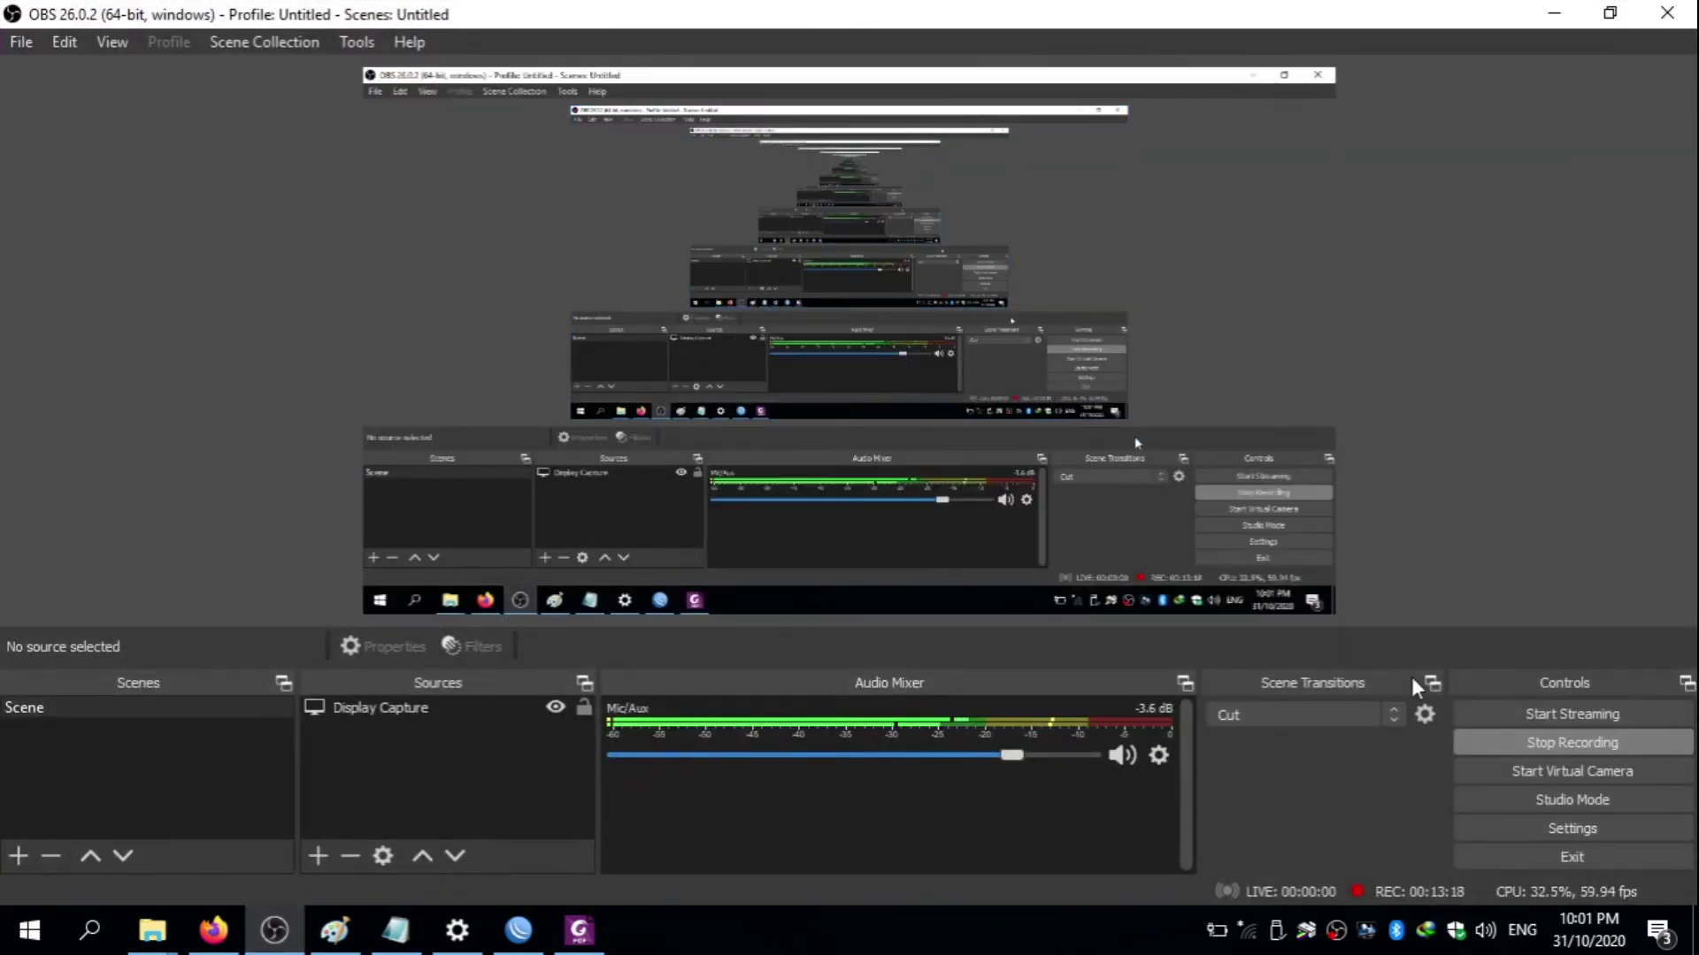
pyautogui.click(1559, 743)
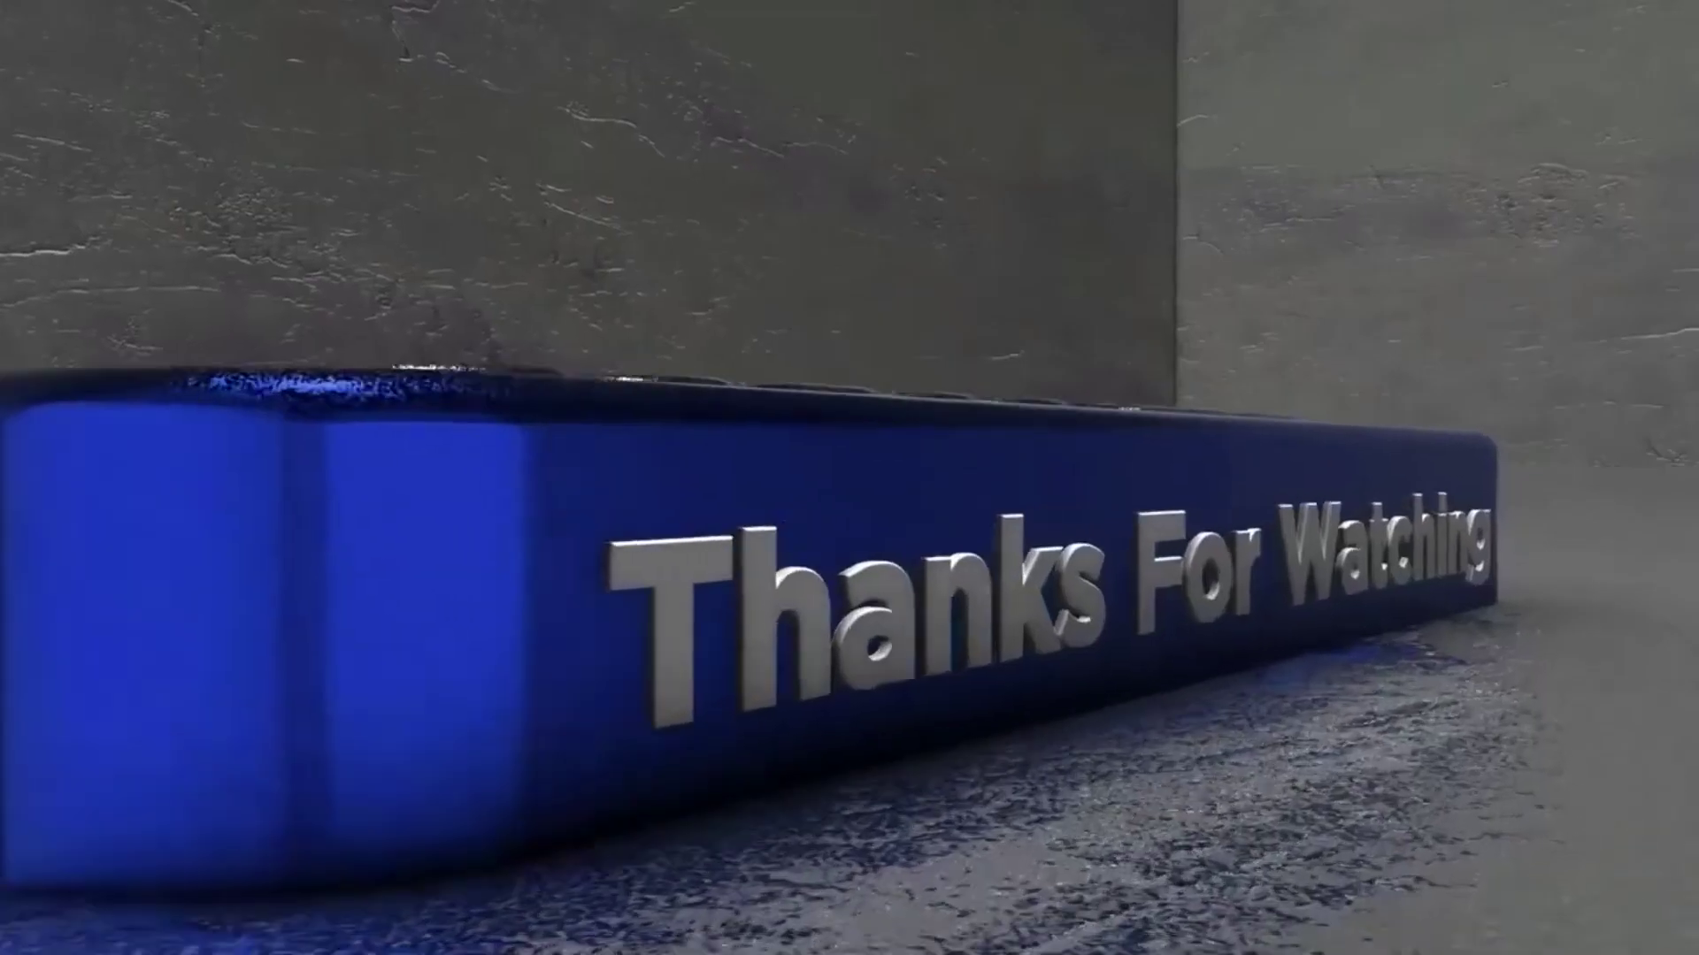